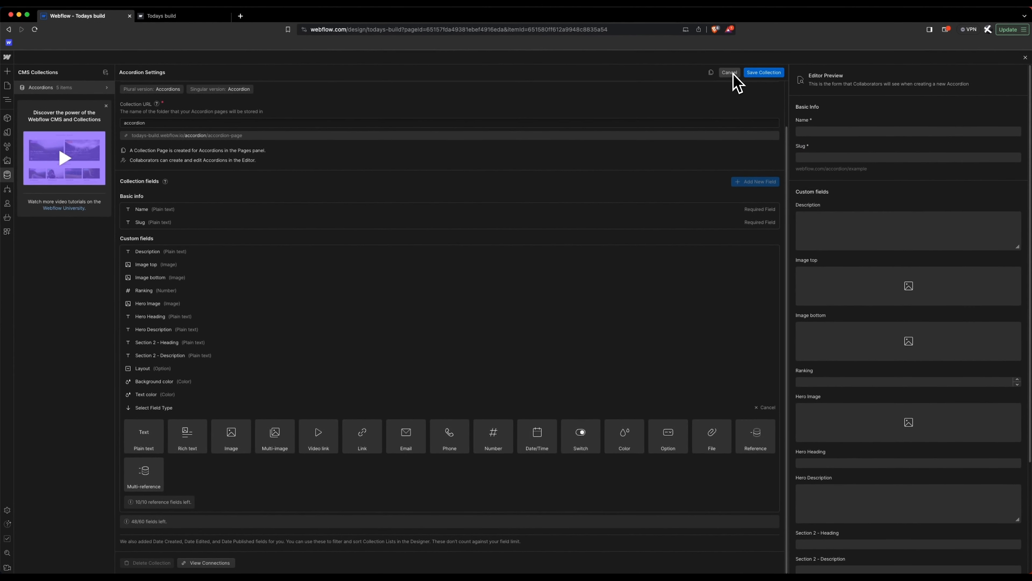
Step: Close the Accordions collection settings without changes and return to its five items
mouse_move(674, 452)
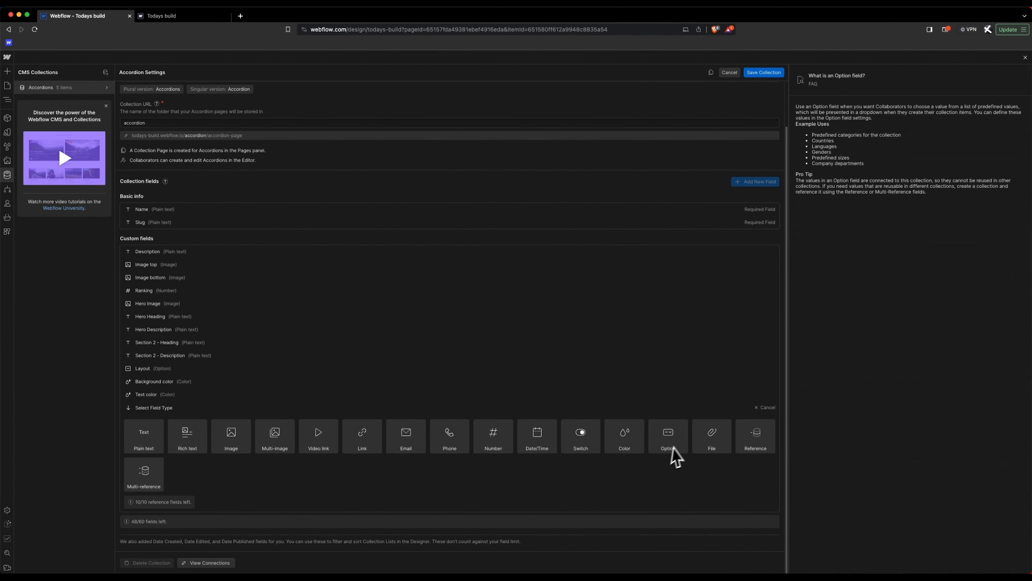
click(734, 74)
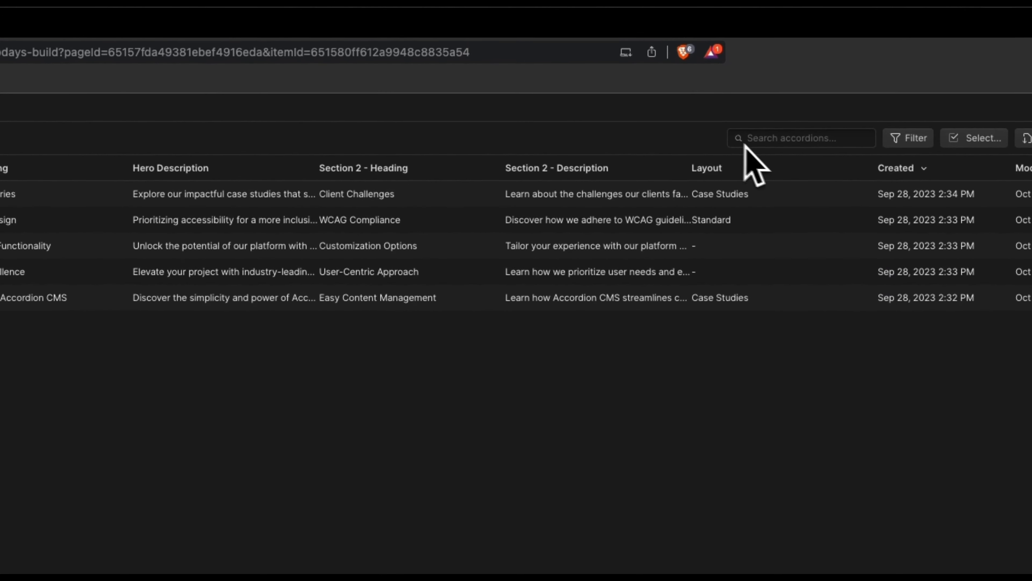
Step: Review the Case Studies item's Layout and colour fields, then open the Home page design
click(105, 197)
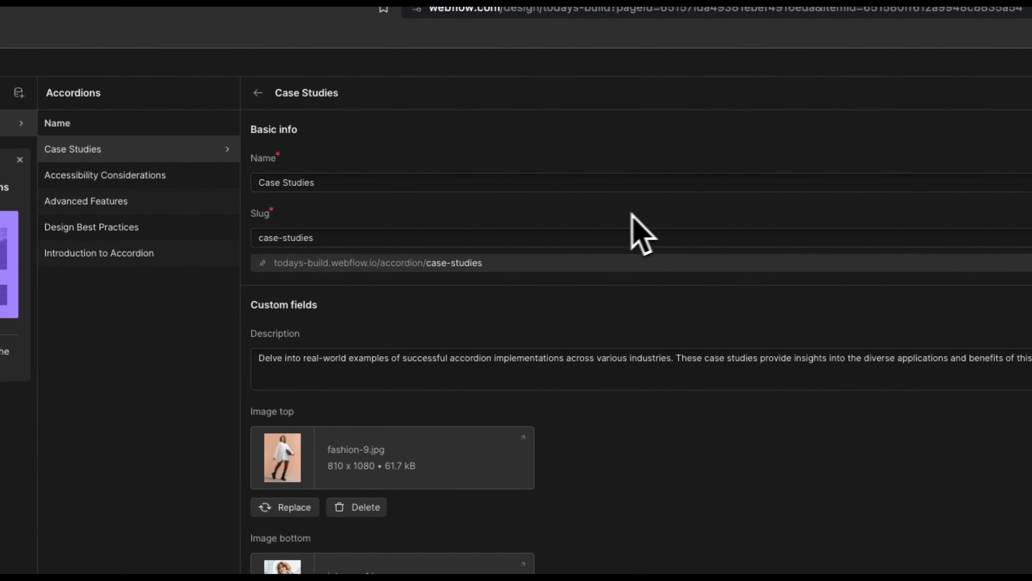
scroll(312, 330, down, 5)
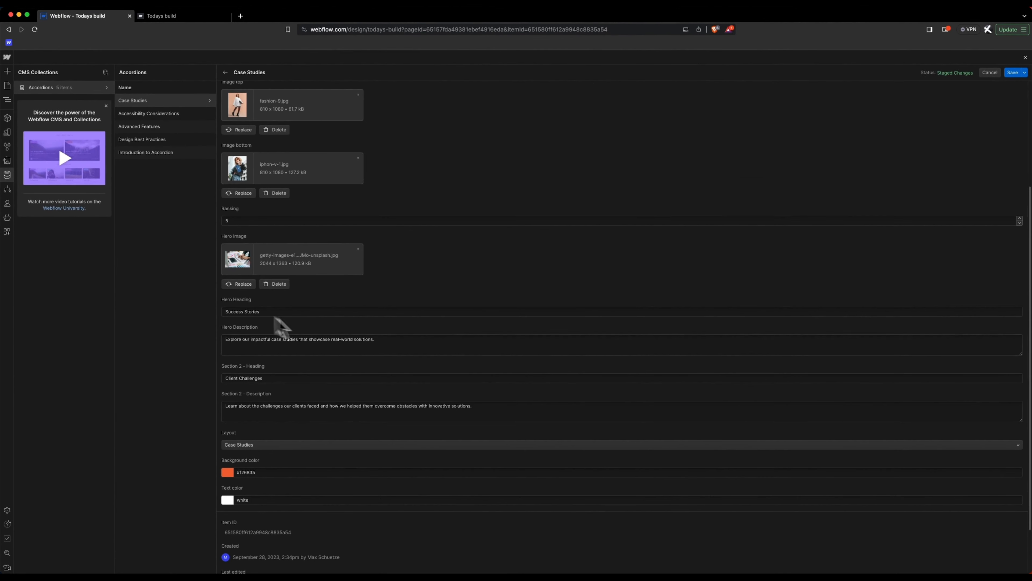
scroll(297, 366, down, 2)
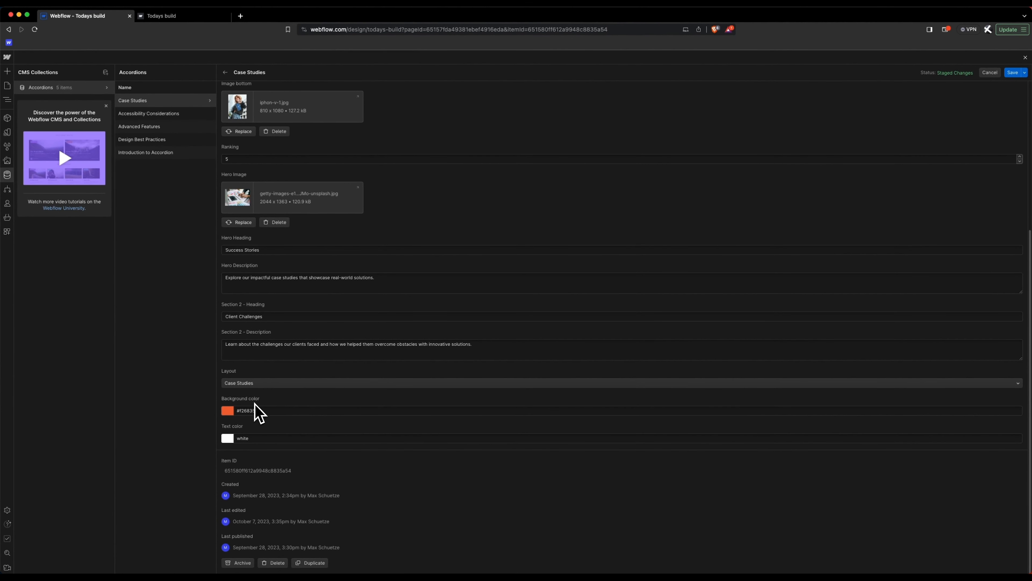
click(7, 85)
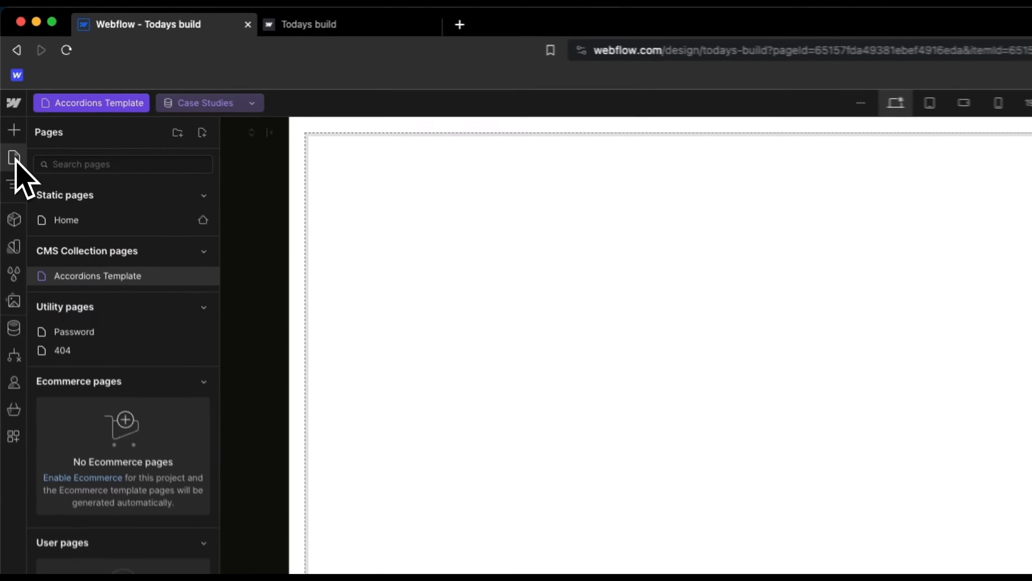
click(41, 119)
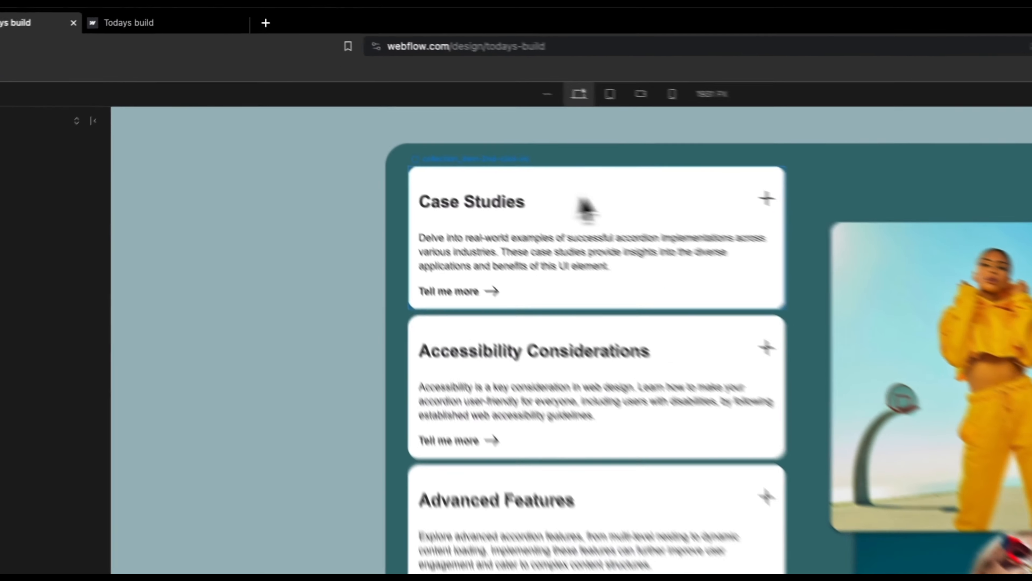
Step: Sort the accordion collection list by Ranking, smallest to largest
click(422, 122)
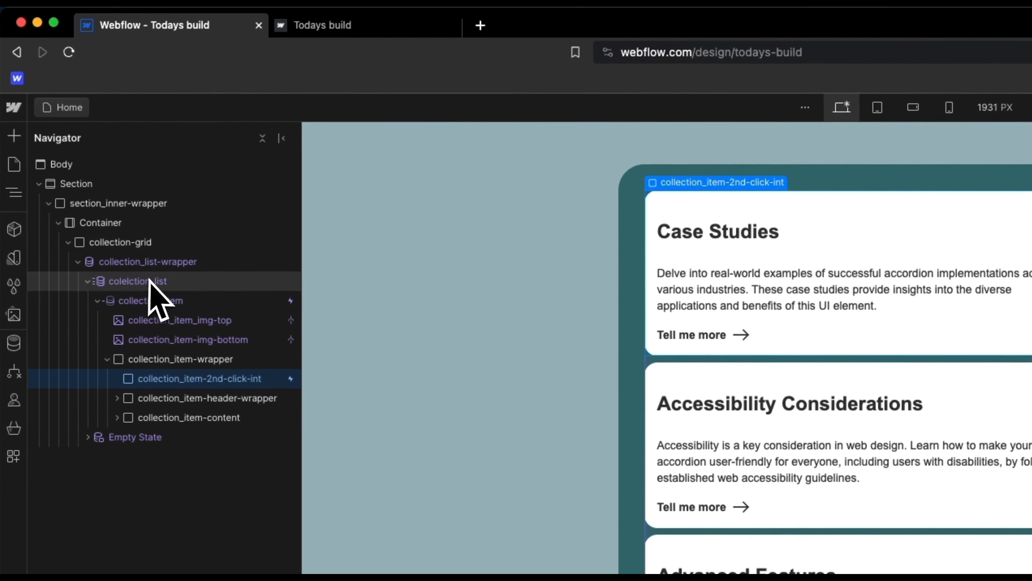
click(164, 284)
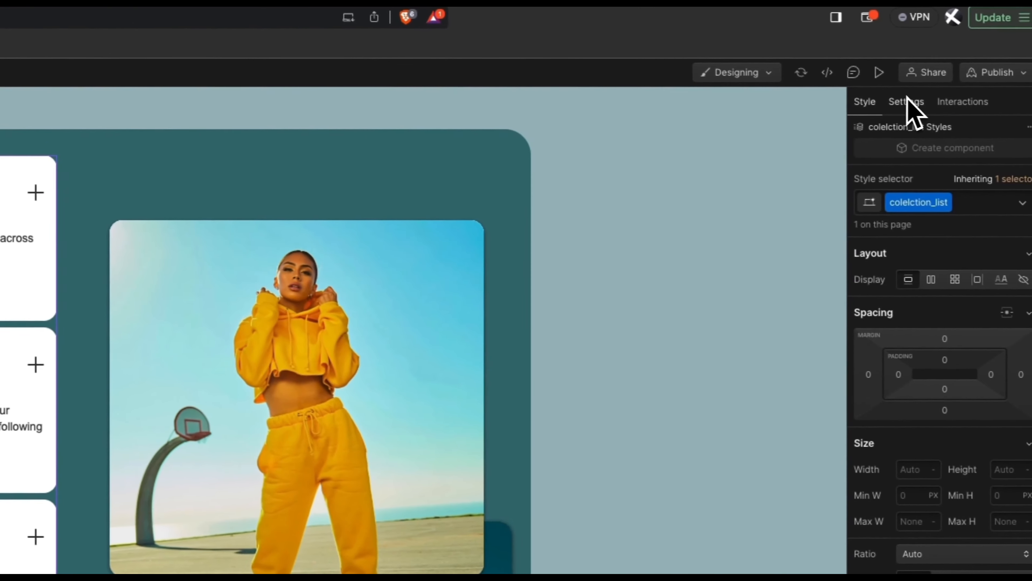
click(901, 102)
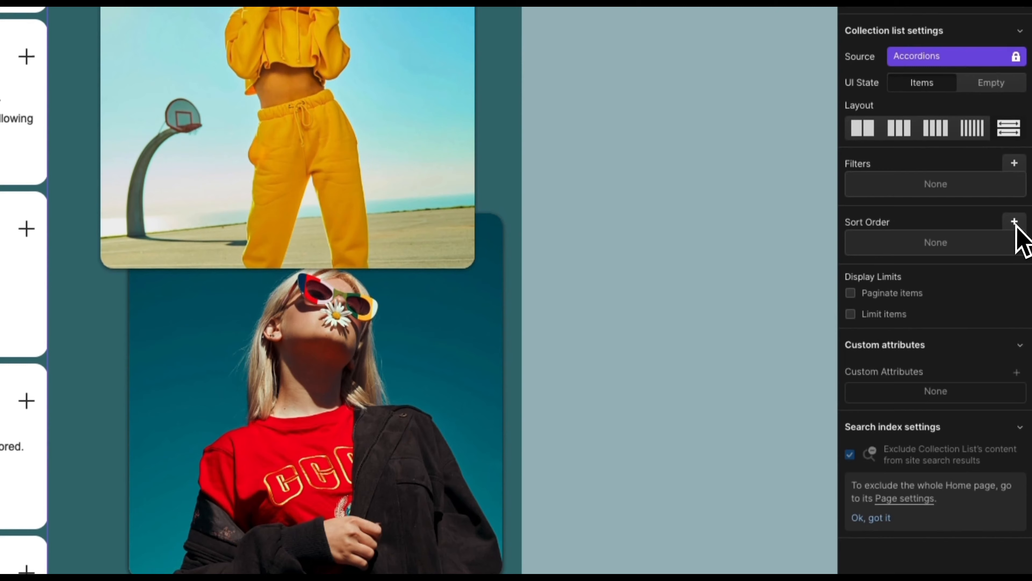
click(1015, 529)
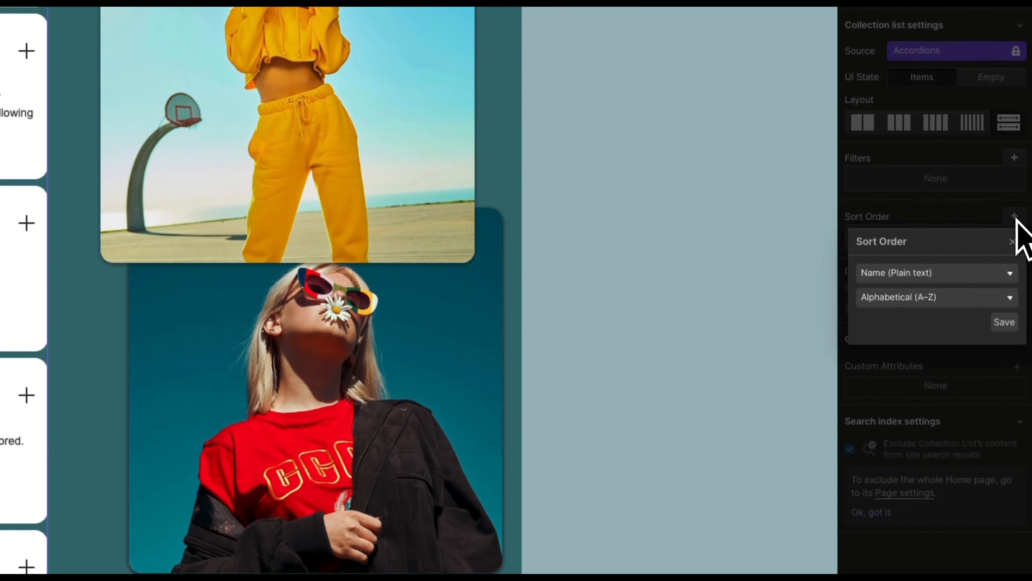
click(983, 285)
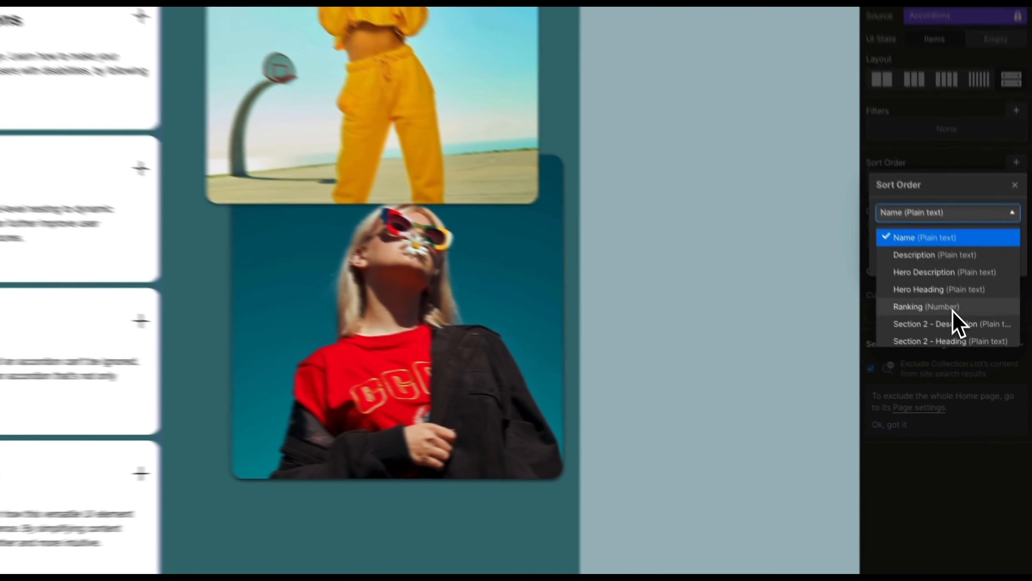
click(987, 368)
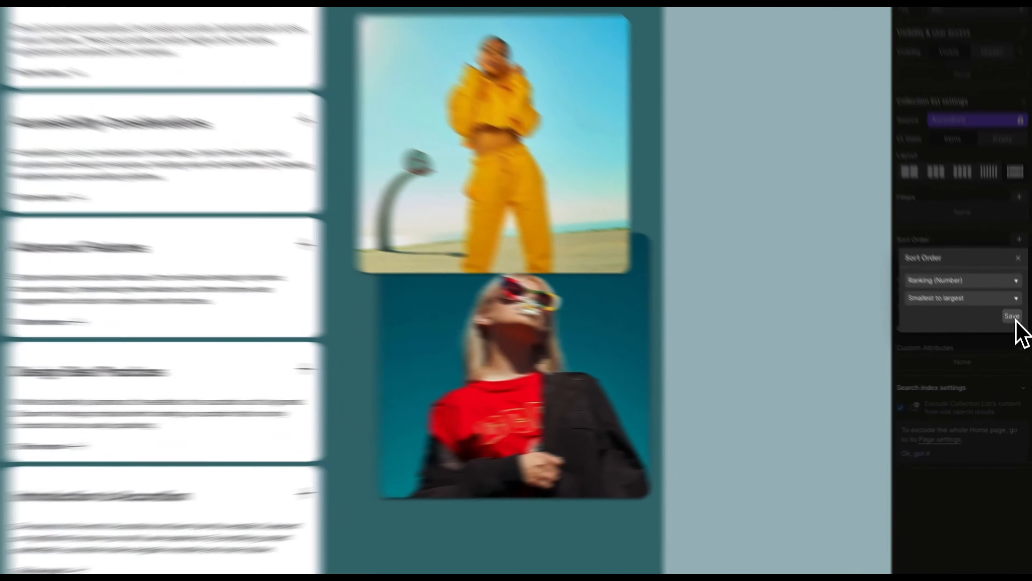
click(1019, 339)
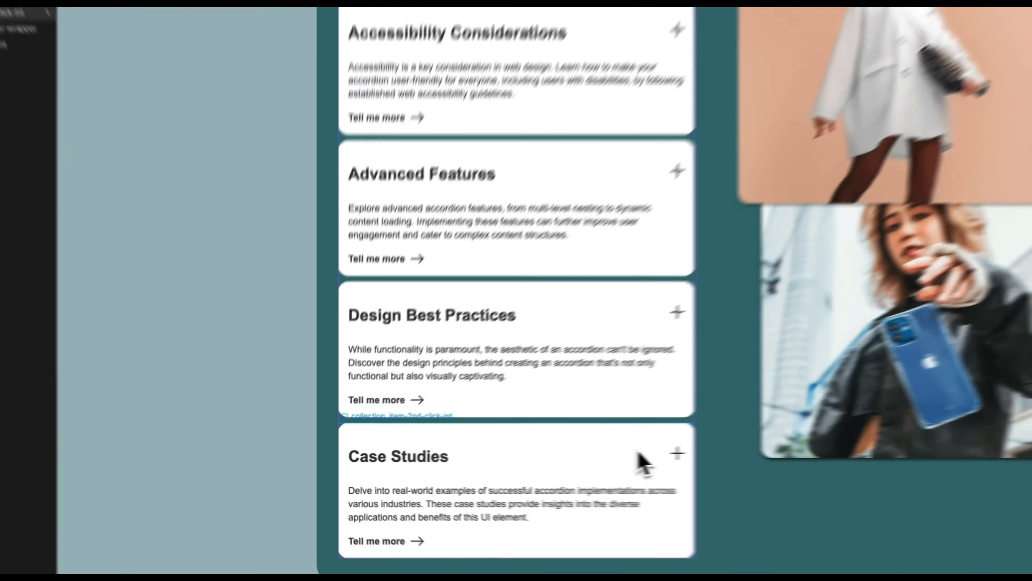
click(508, 468)
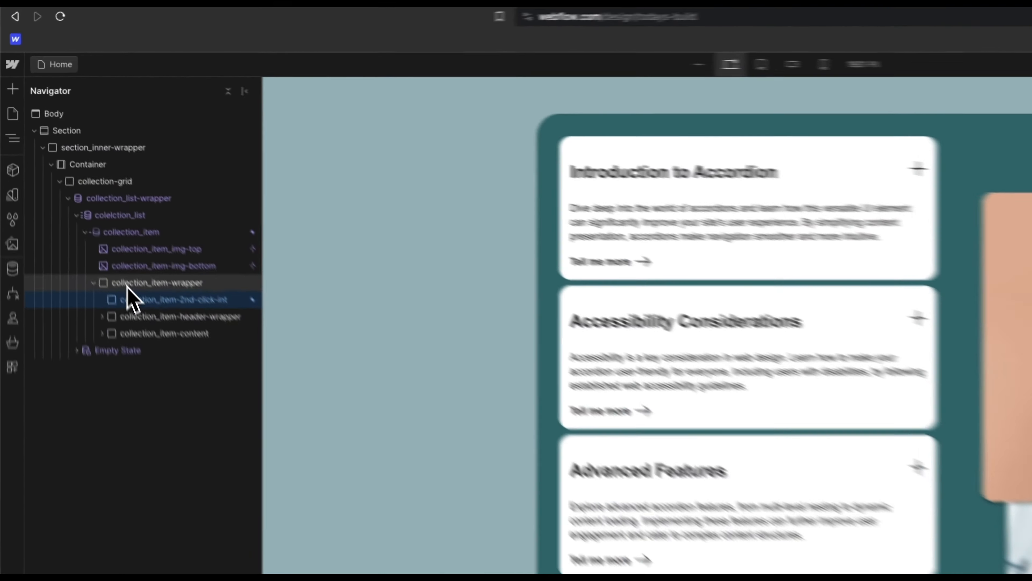
Step: Bind the collection_item-wrapper background to the Accordions Background color field
click(79, 183)
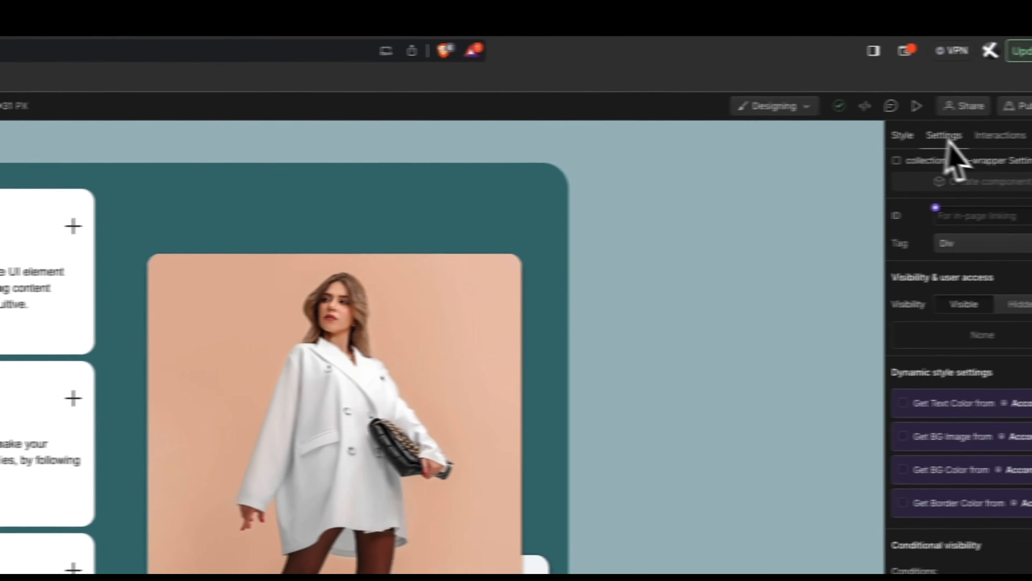
click(902, 135)
scroll(966, 408, down, 10)
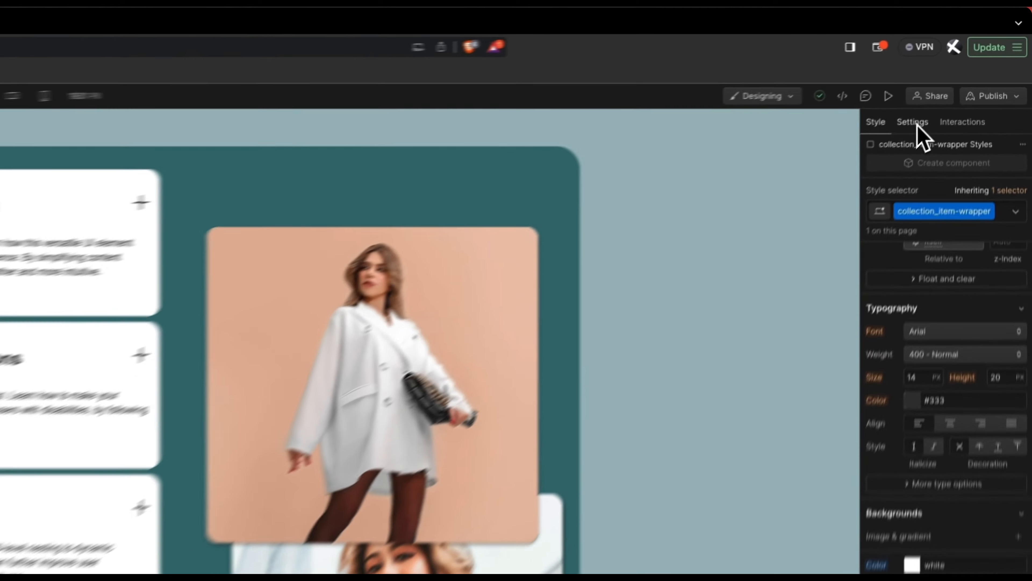
click(966, 73)
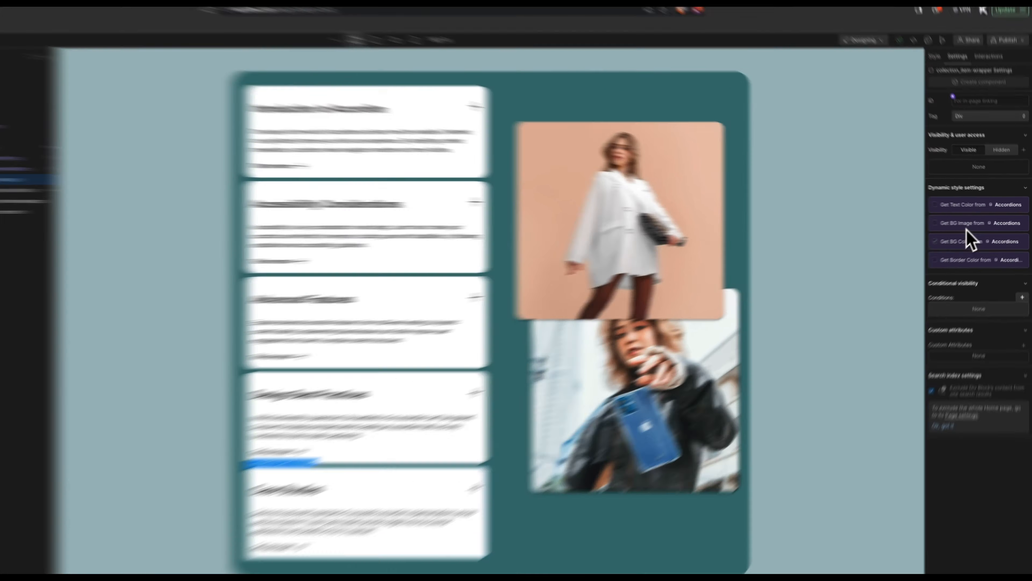
click(973, 240)
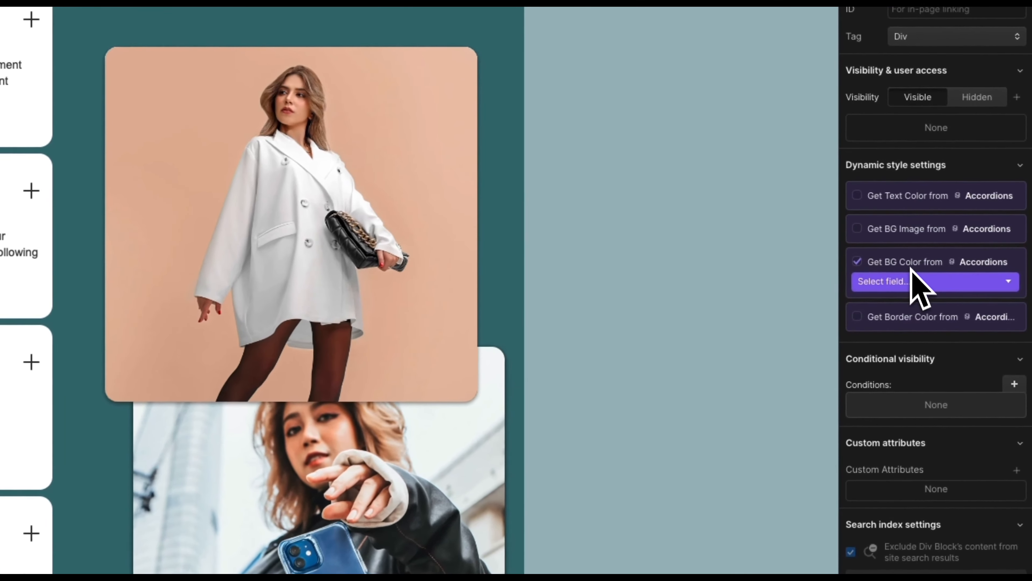
click(974, 248)
click(914, 325)
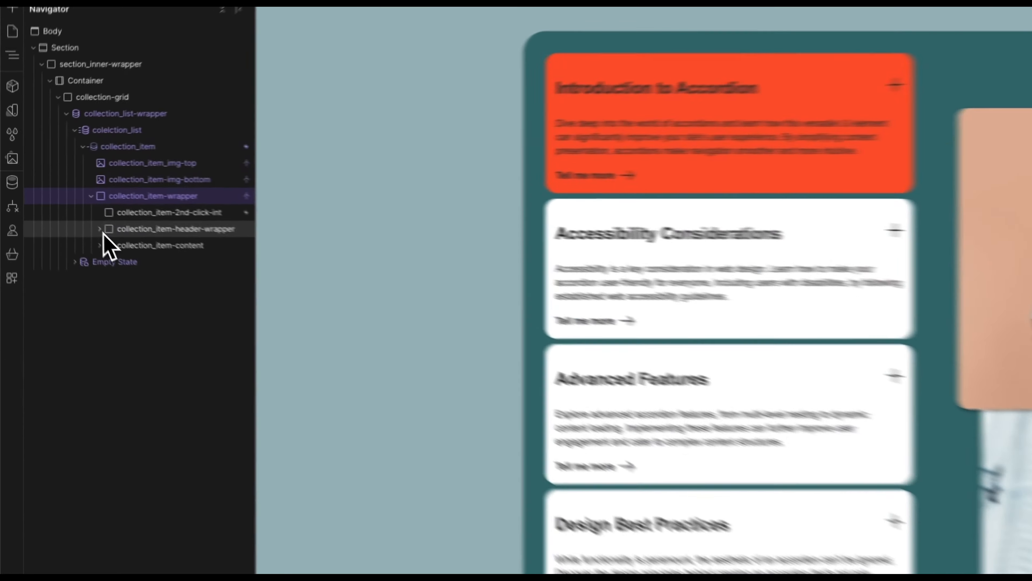
click(59, 202)
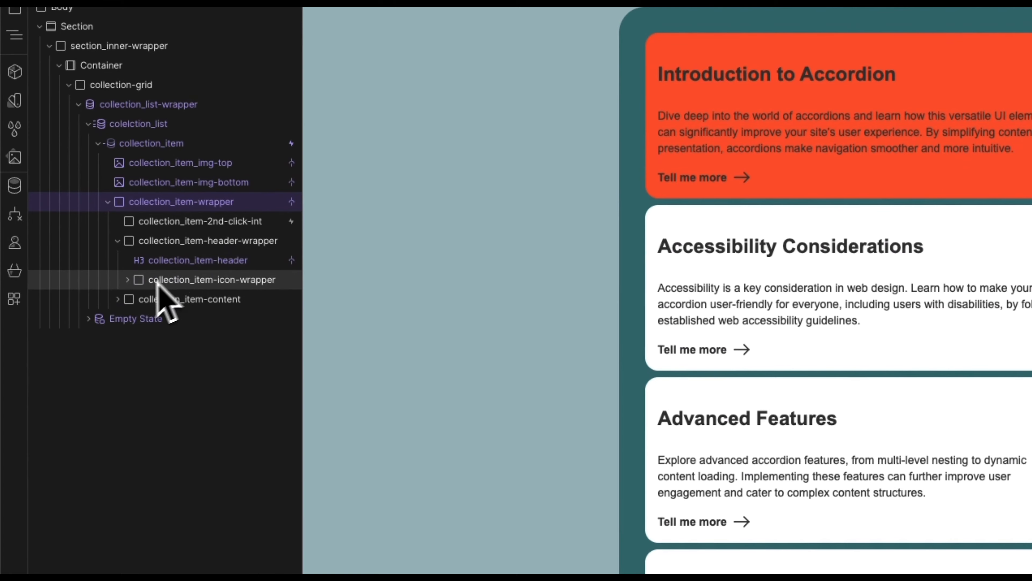
Step: Colour the card heading with the Accordions Text color field
click(170, 262)
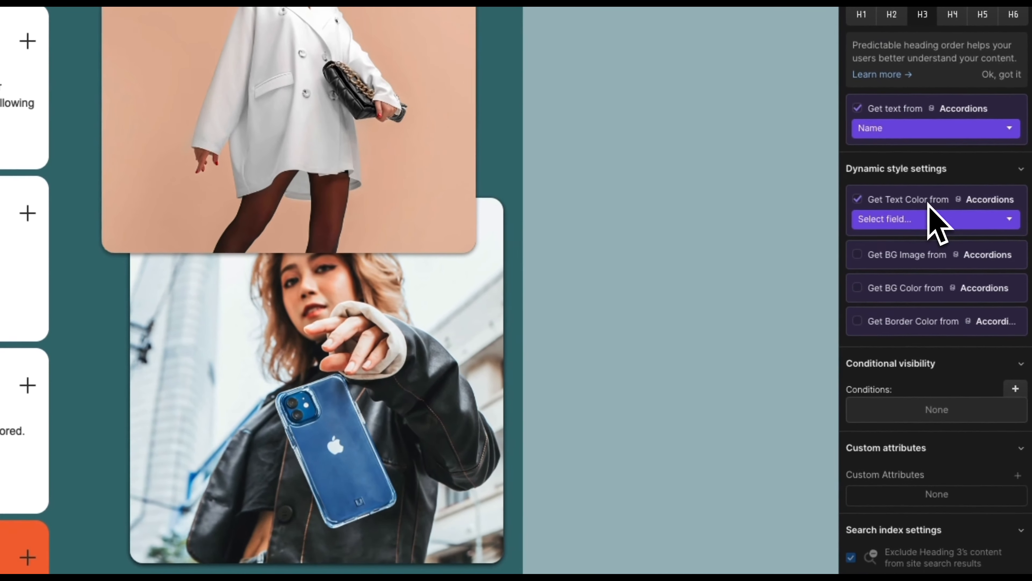
click(924, 217)
click(914, 282)
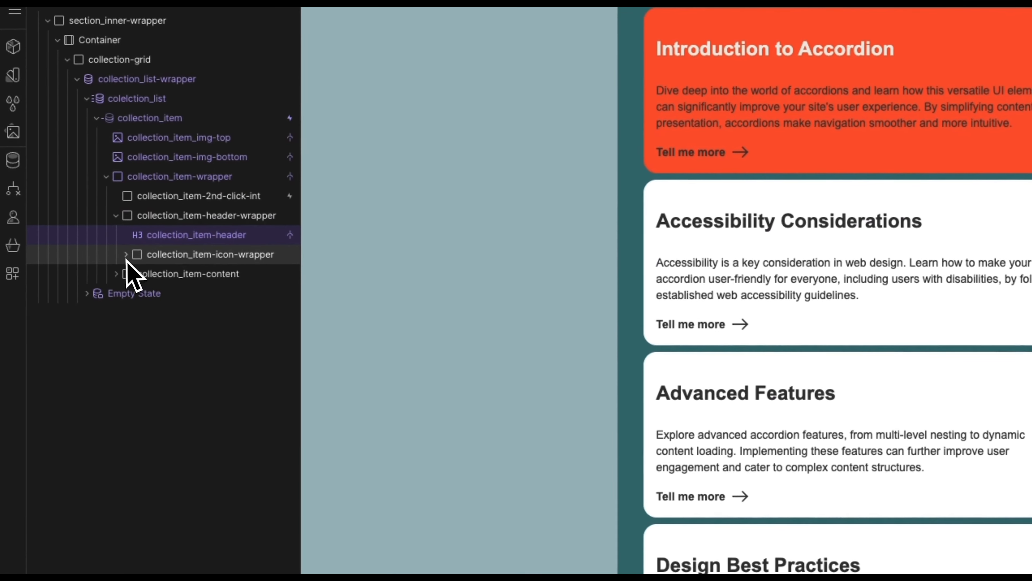
Step: Colour the card description text with the Accordions Text color field as well
click(125, 254)
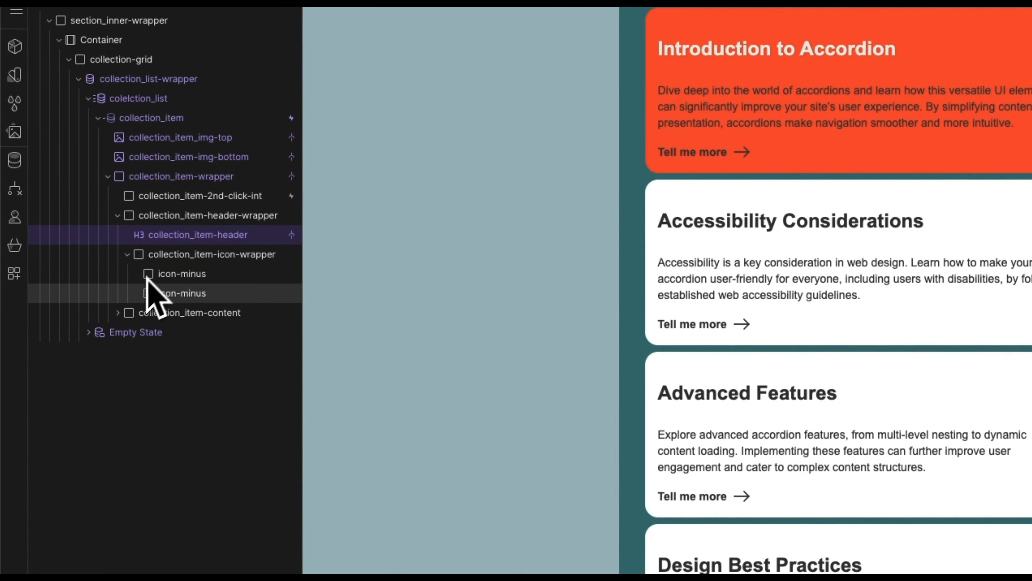
click(128, 314)
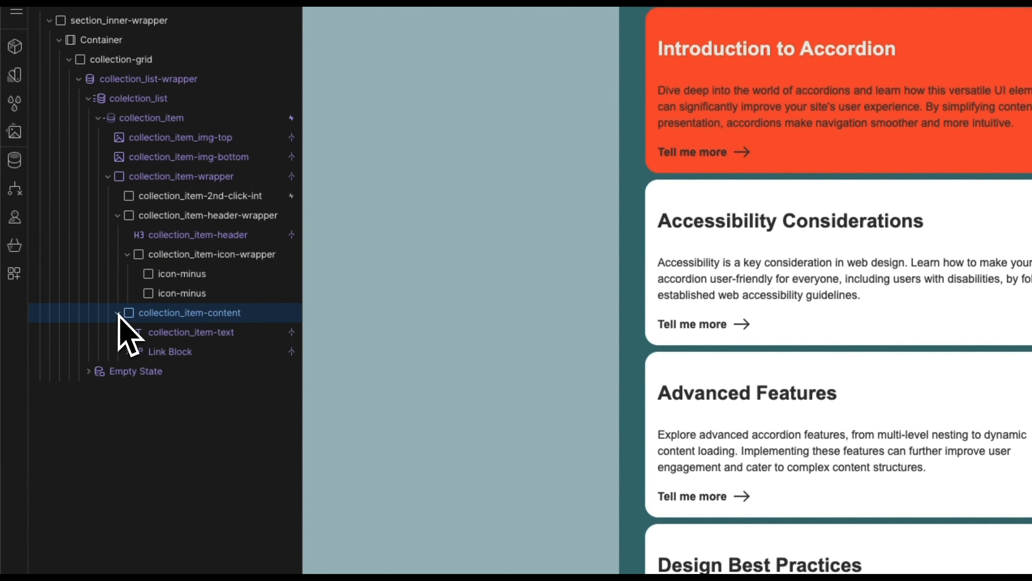
click(156, 333)
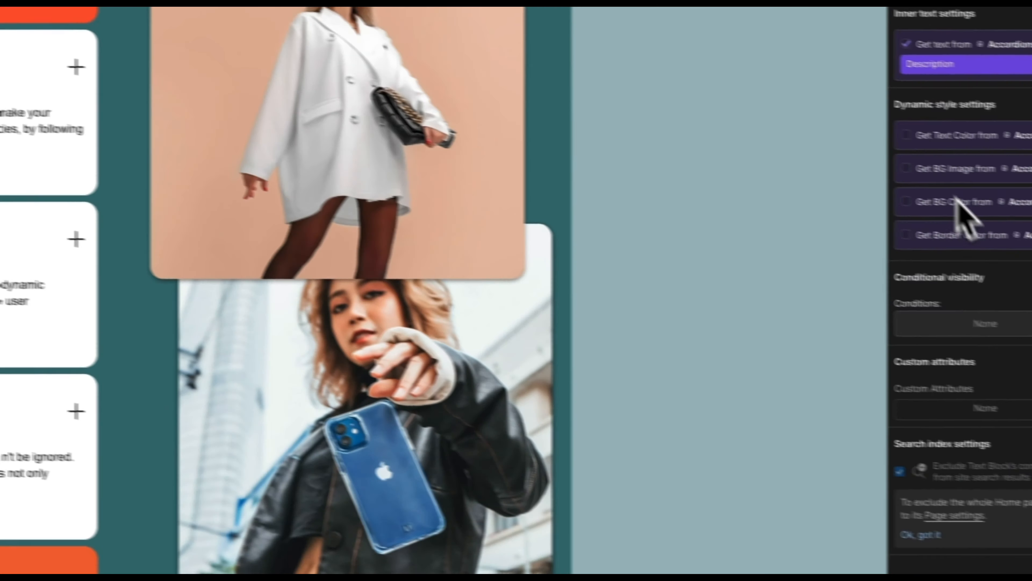
click(876, 128)
click(878, 148)
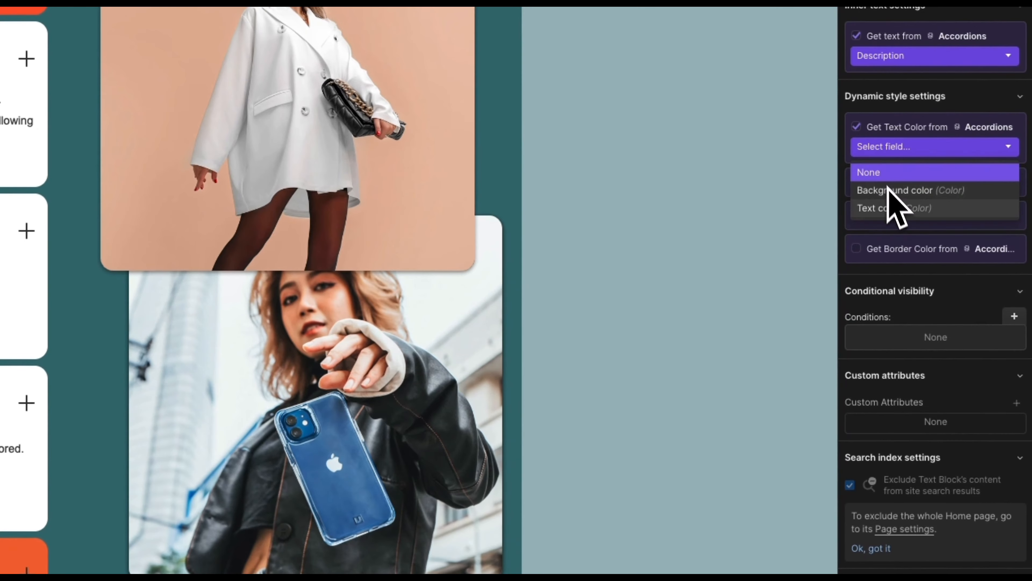
click(898, 209)
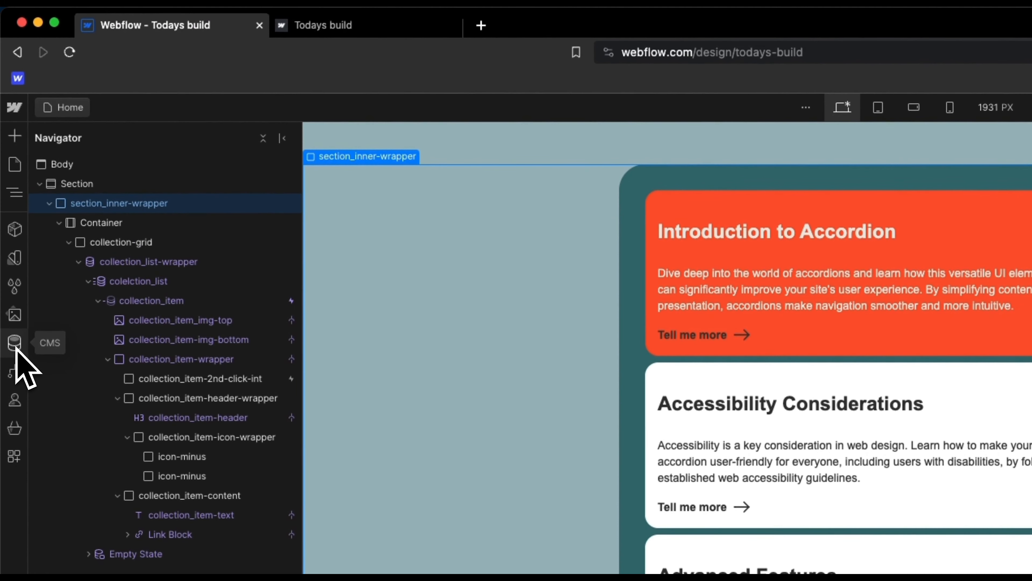
Step: Clear the Introduction to Accordion item's background and text colour values and save the item
click(15, 344)
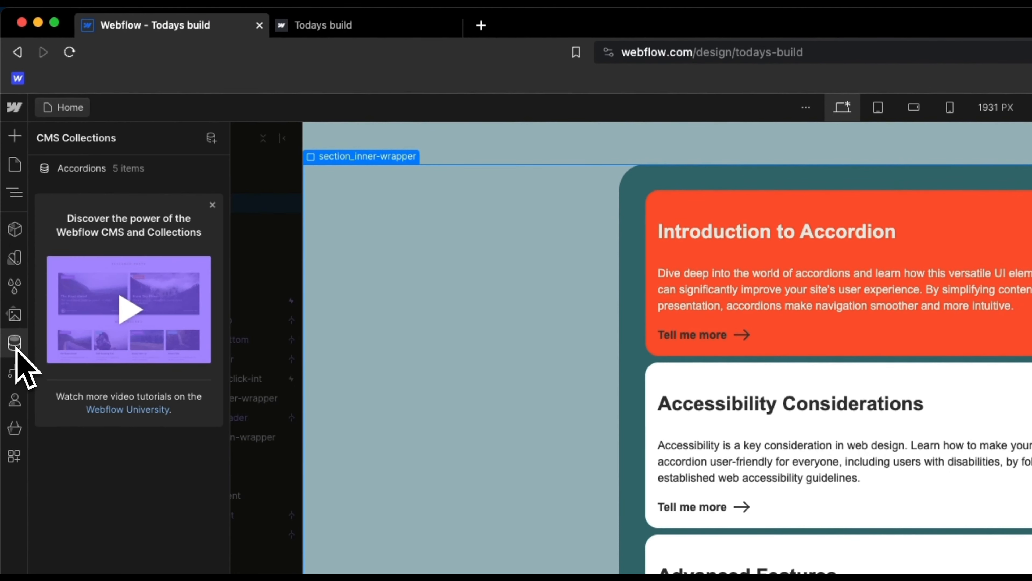
click(93, 177)
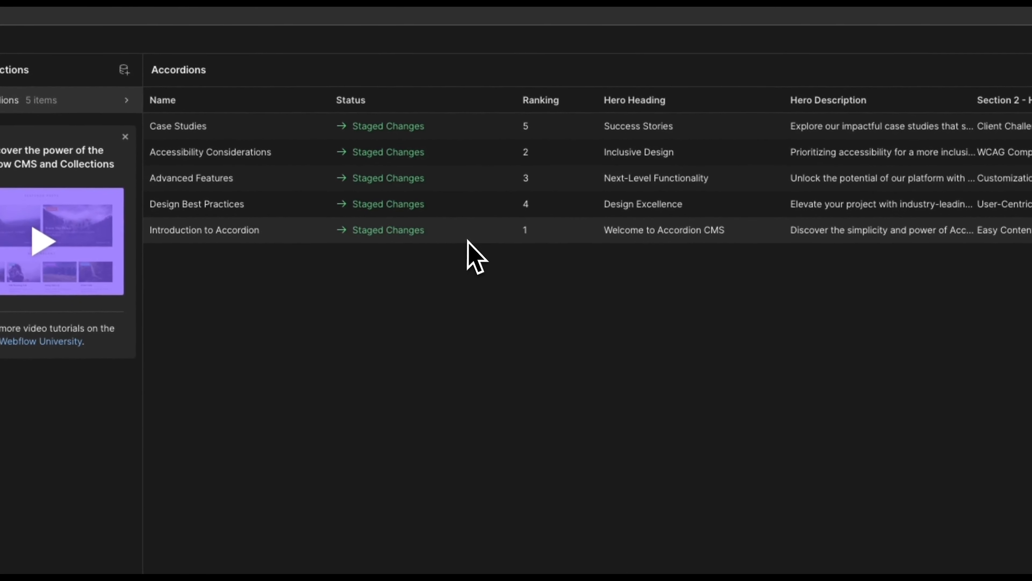
click(468, 240)
scroll(519, 334, down, 10)
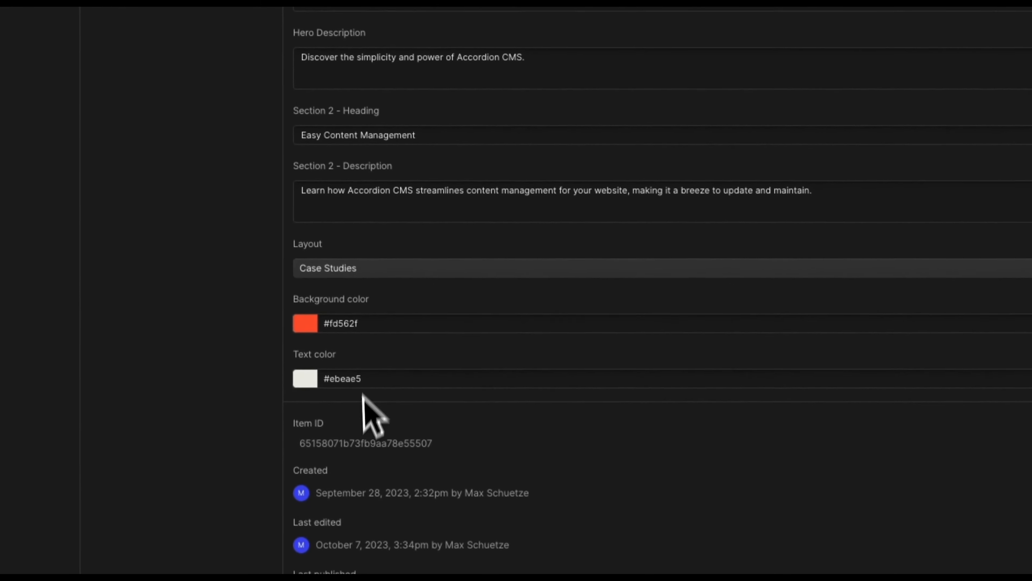
click(384, 330)
click(379, 370)
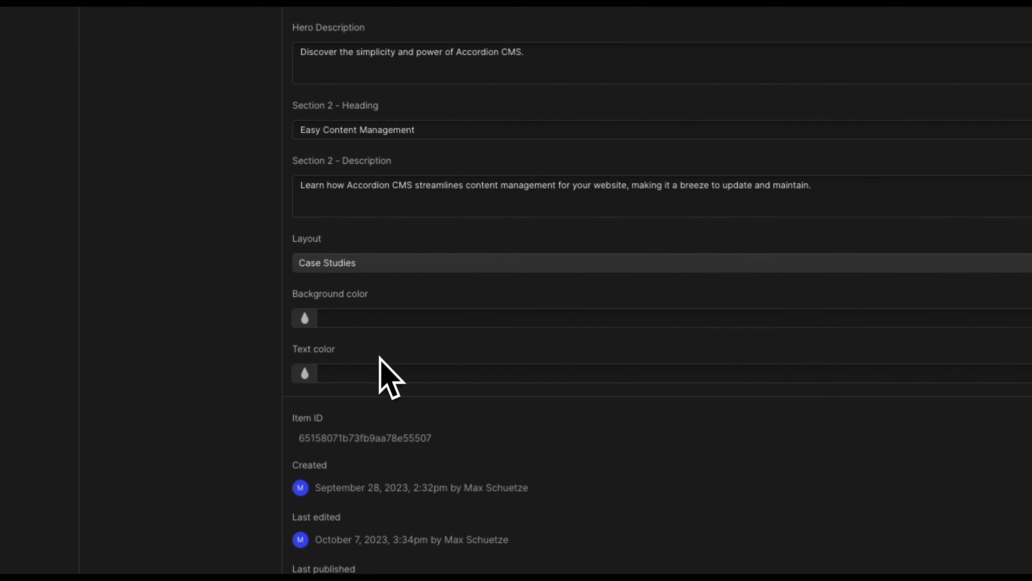
click(998, 141)
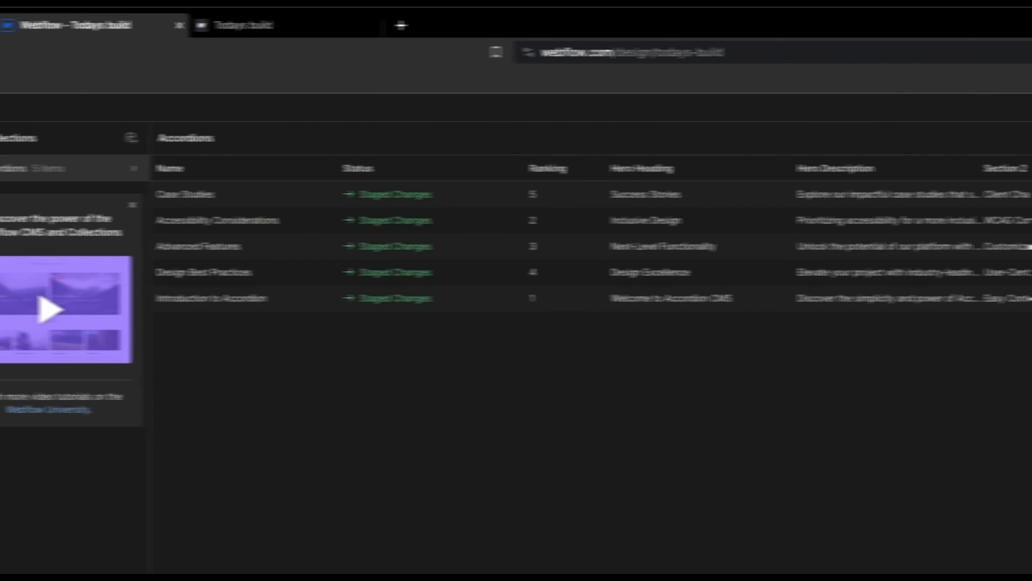
click(15, 166)
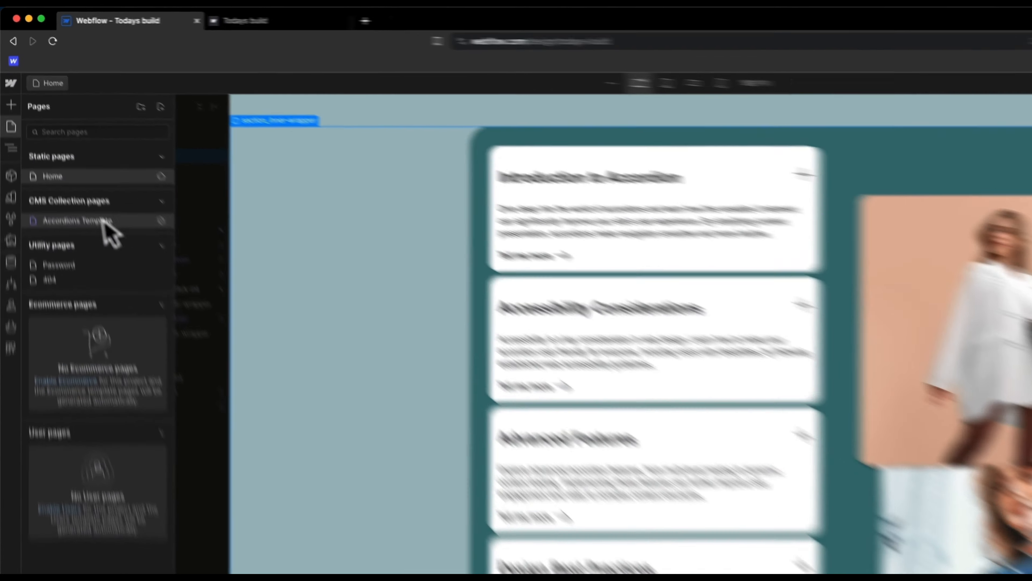
Step: Open the Accordions Template page previewing the Introduction to Accordion item
click(81, 147)
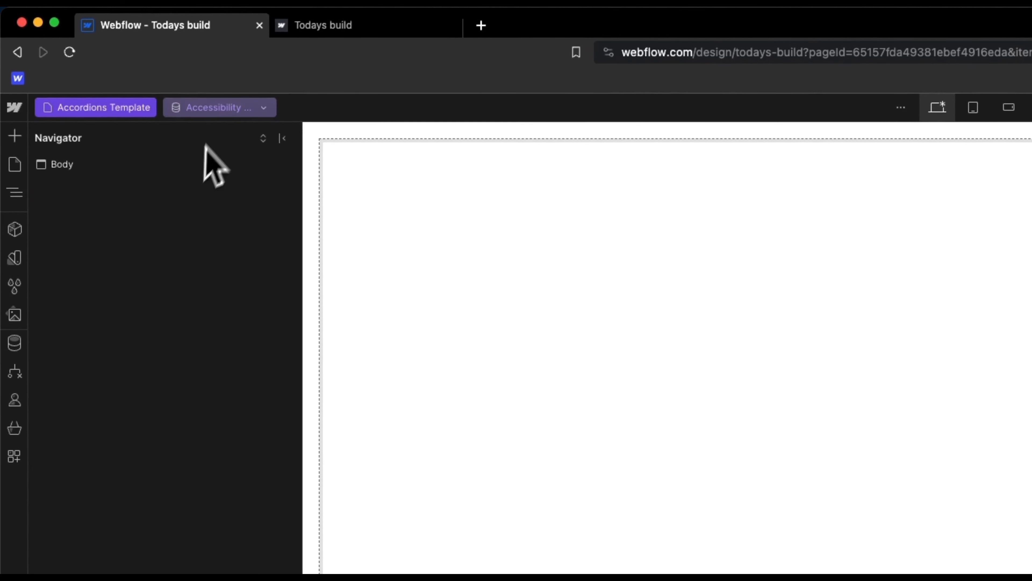
click(226, 107)
click(248, 203)
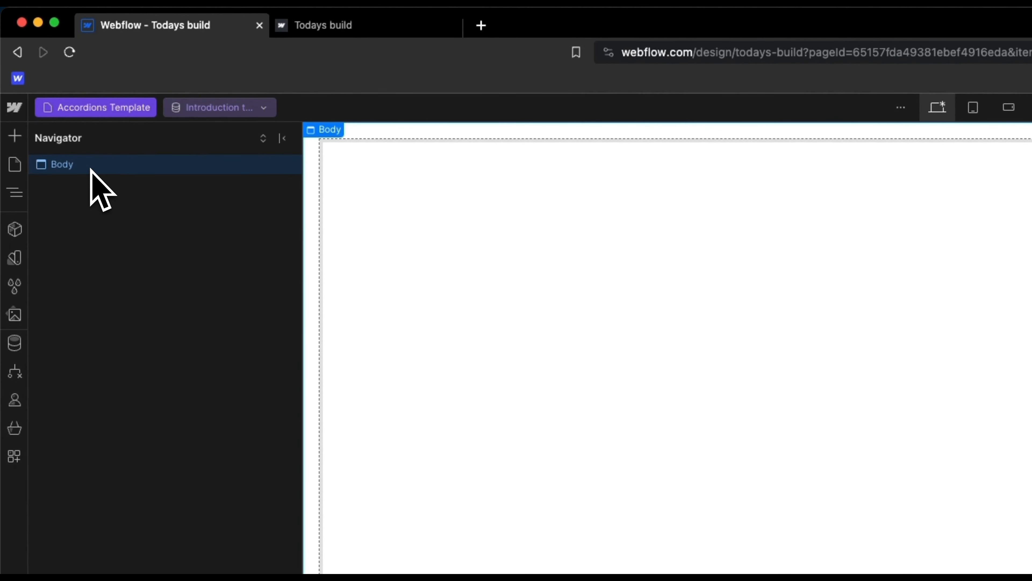
Step: Add a Div Block with the class 'main'
key(super+k)
text(main)
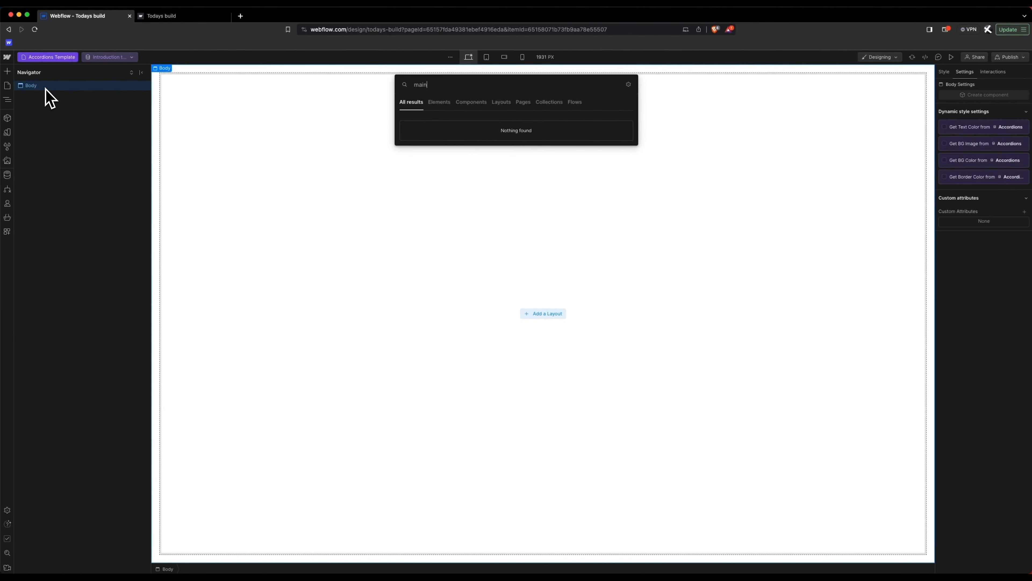
key(BackSpace)
key(BackSpace)
key(BackSpace)
text(div)
key(Return)
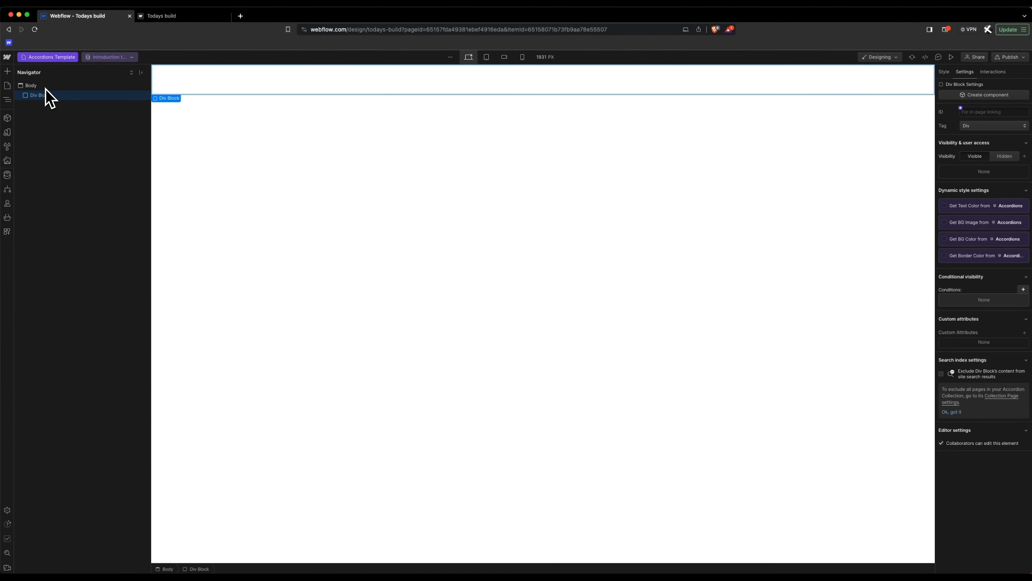
click(944, 72)
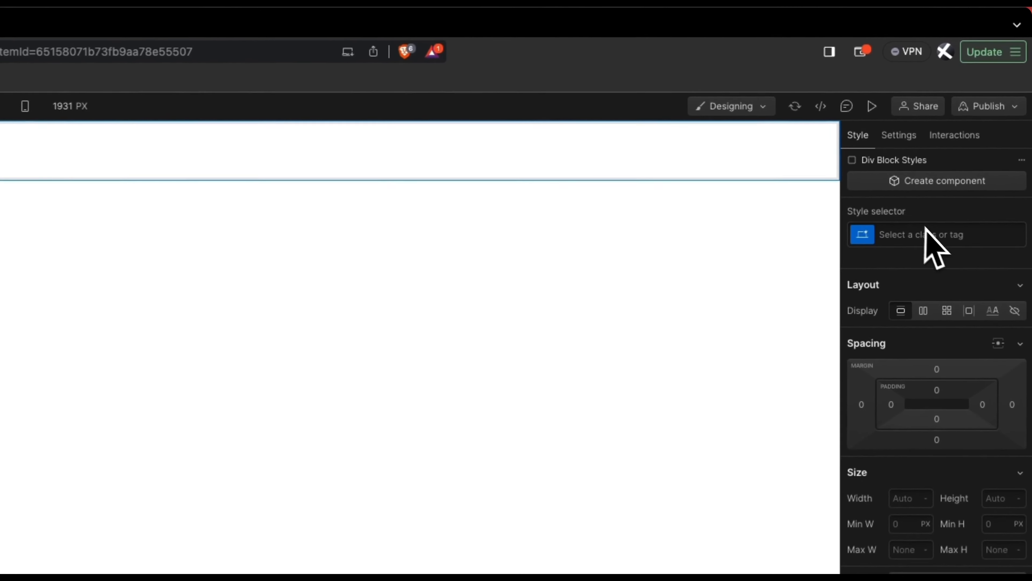
click(988, 120)
text(main)
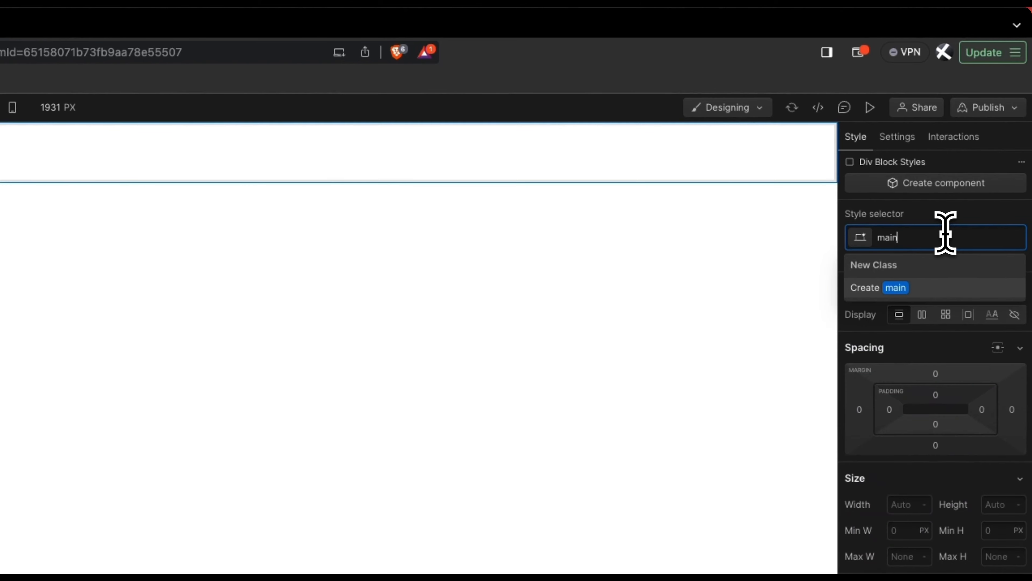
key(Return)
Step: Nest a Section, Container and Div Block inside main
key(super+e)
text(sec)
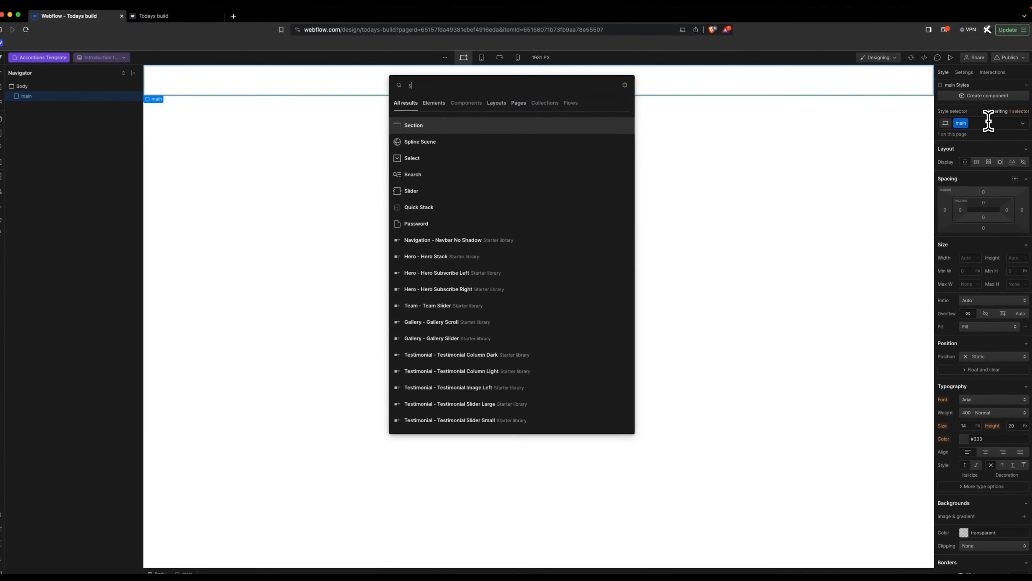
key(Return)
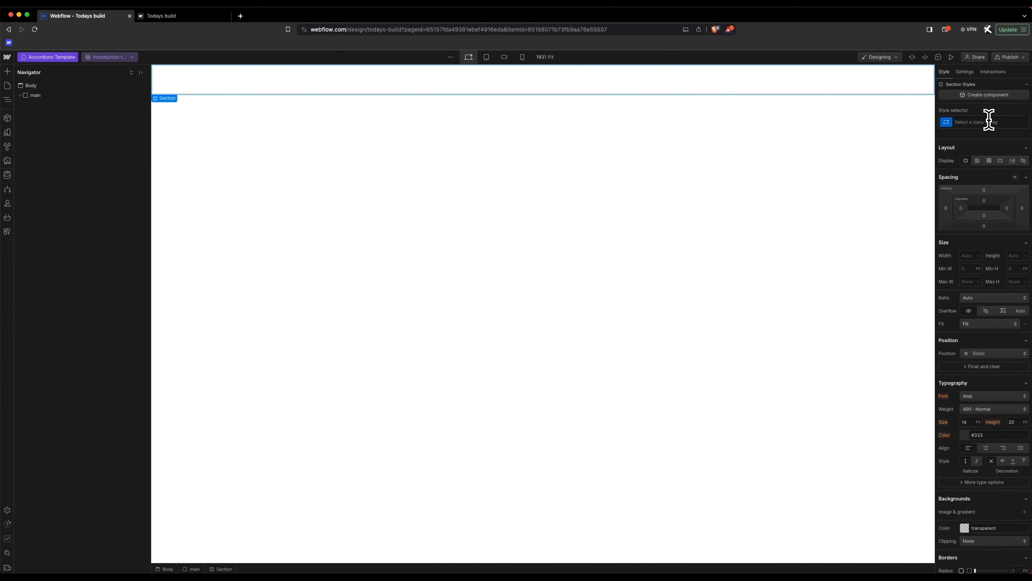
key(super+e)
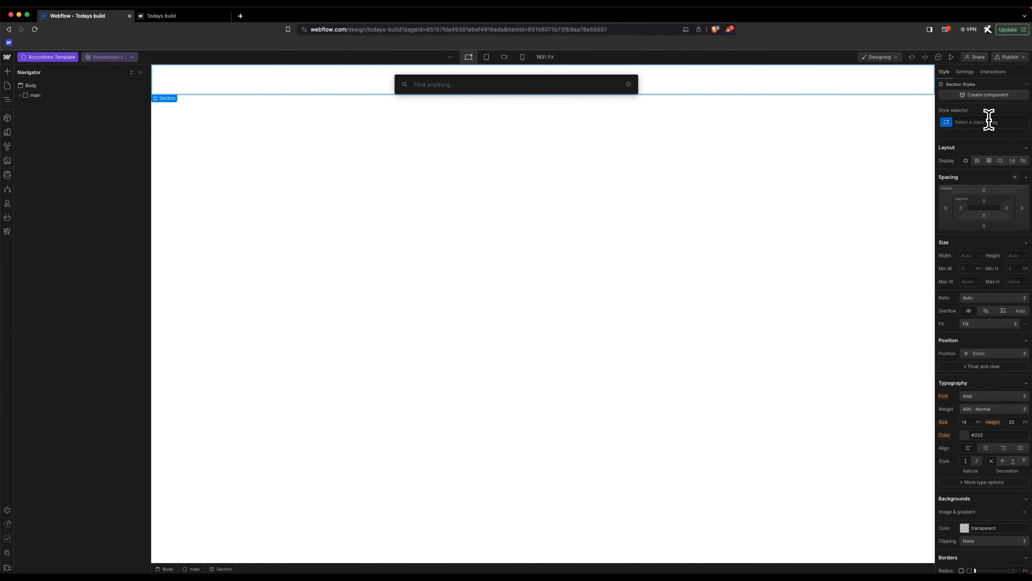
text(cont)
key(Return)
key(super+e)
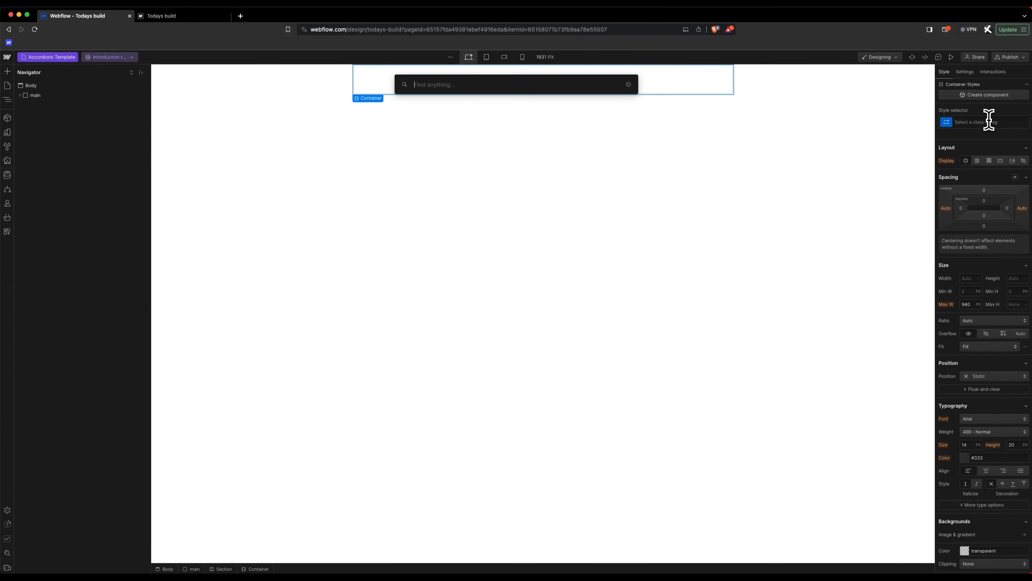
text(div)
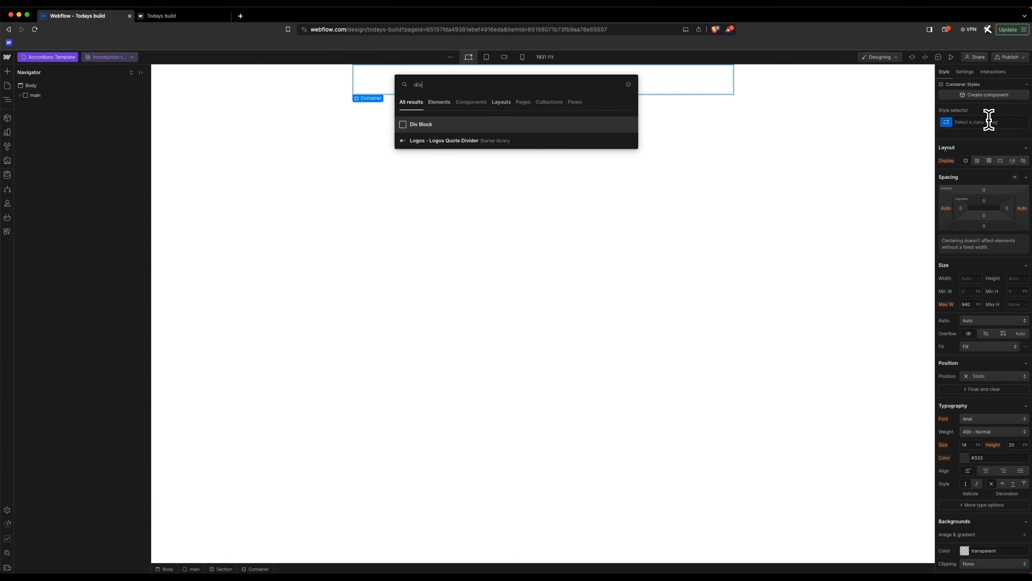
key(Return)
Step: Give the Section a new class named 'hero'
click(20, 95)
click(45, 105)
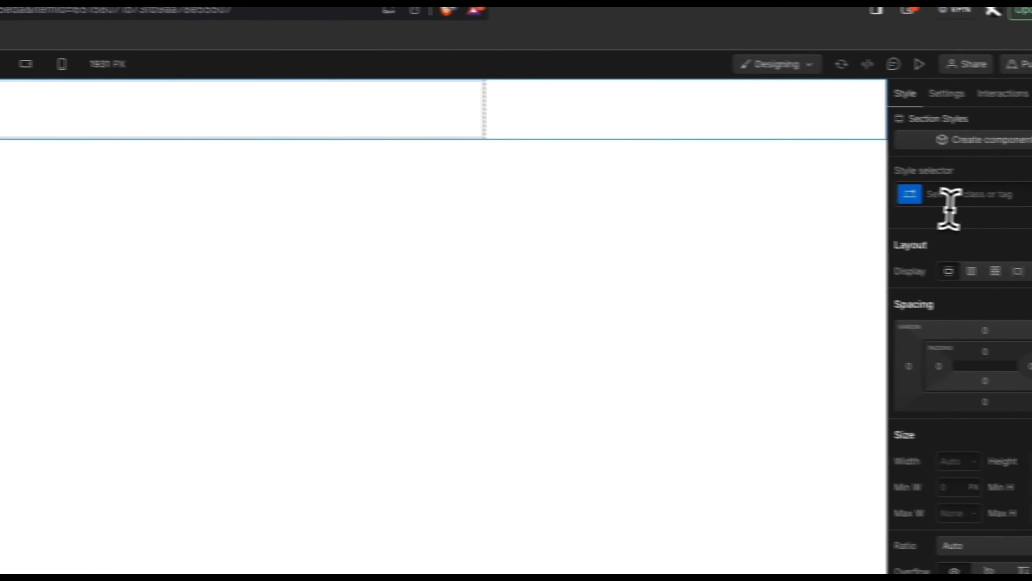
click(910, 191)
text(hero)
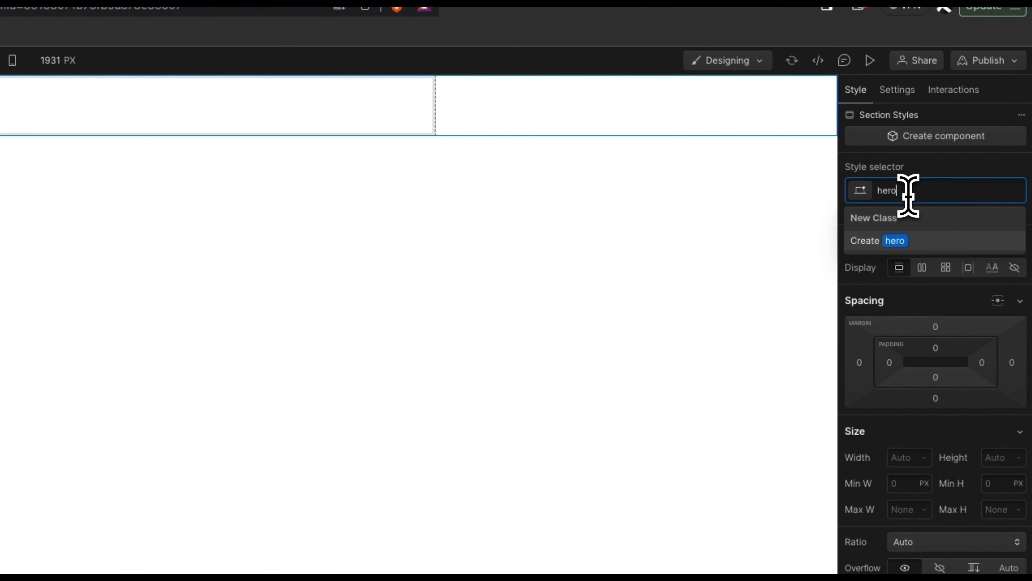
key(Return)
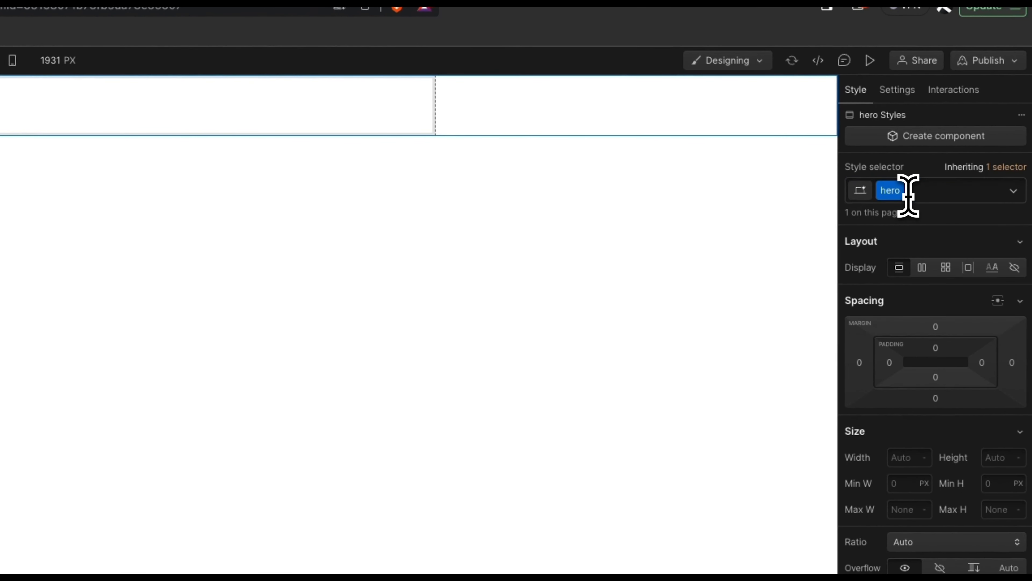
Step: Make the hero a centred flex box with 100svh height
click(922, 269)
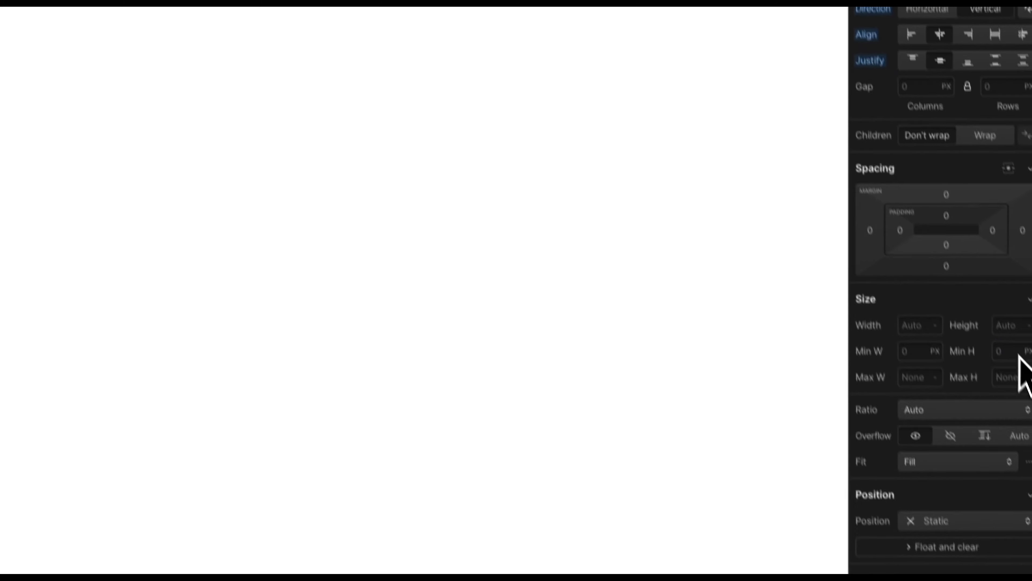
click(1010, 327)
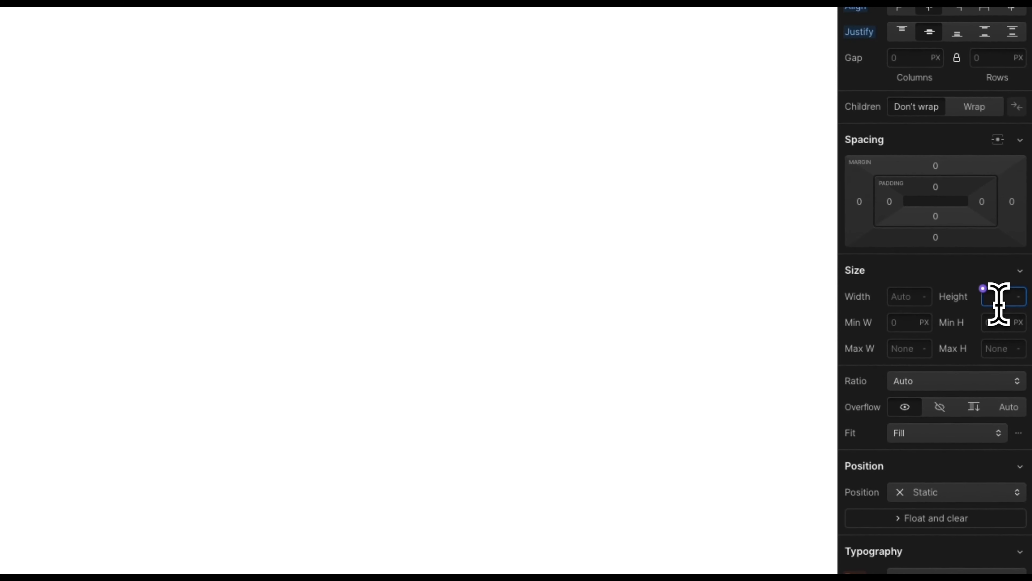
text(100svh)
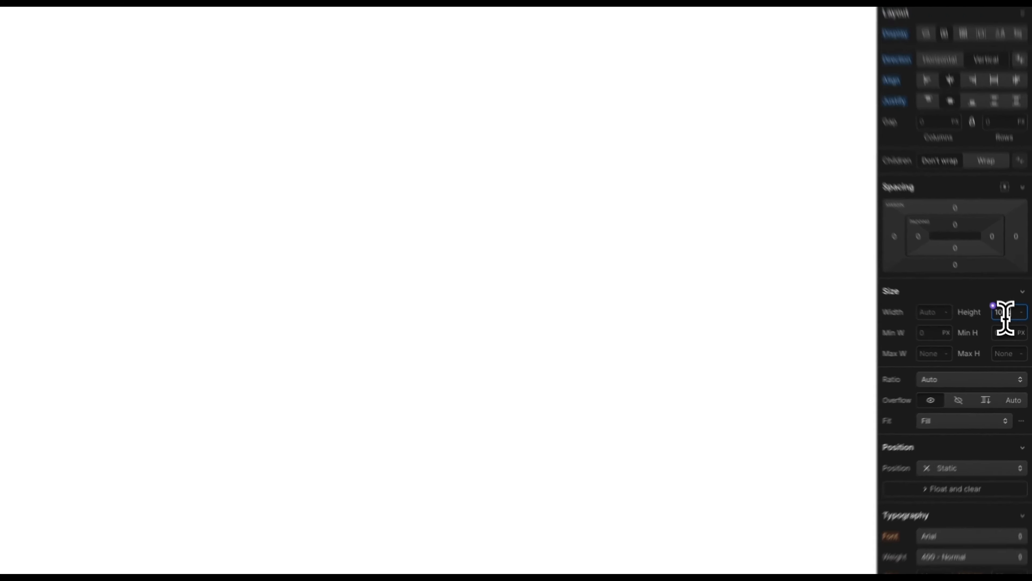
key(Return)
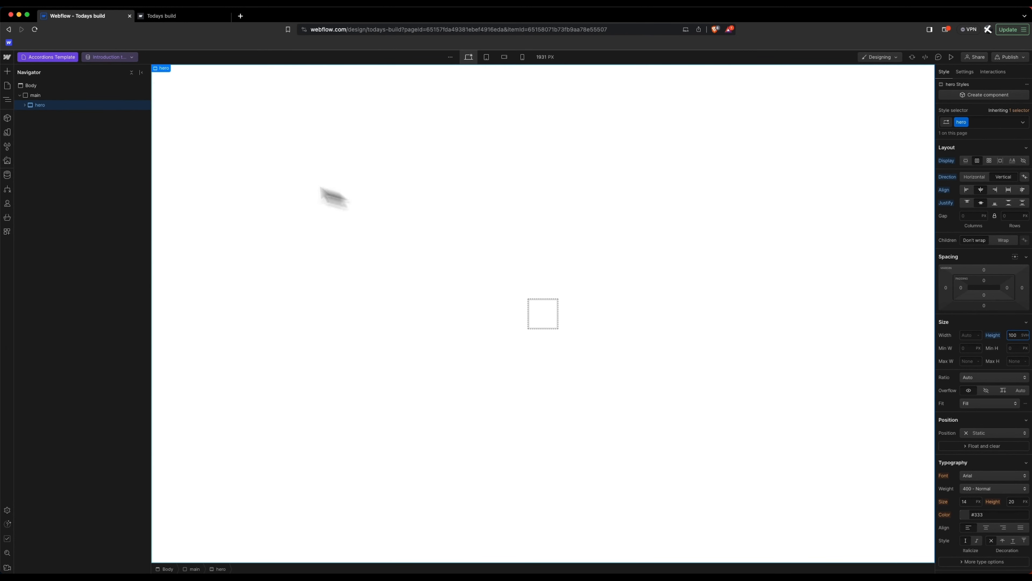
click(25, 104)
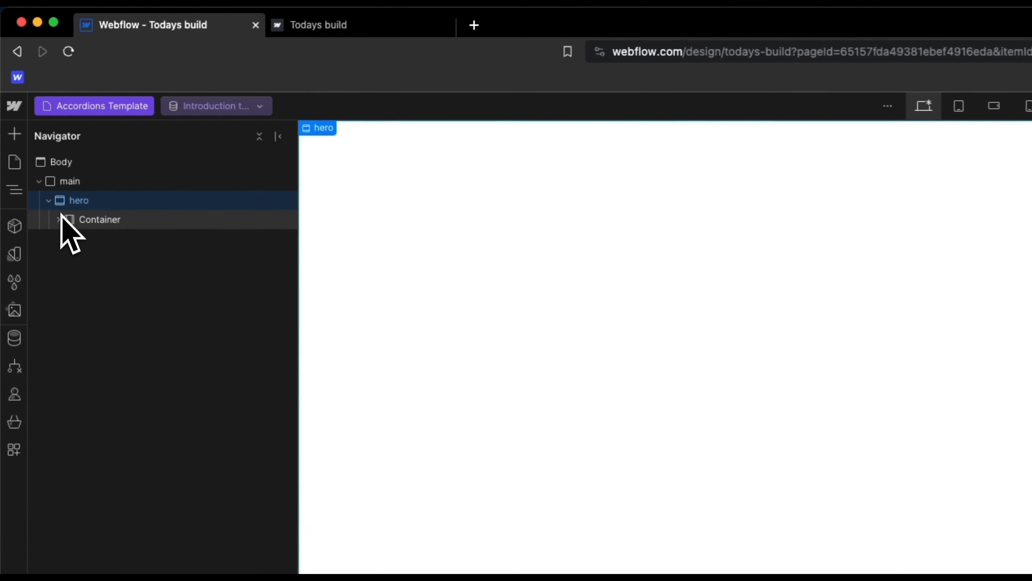
click(29, 115)
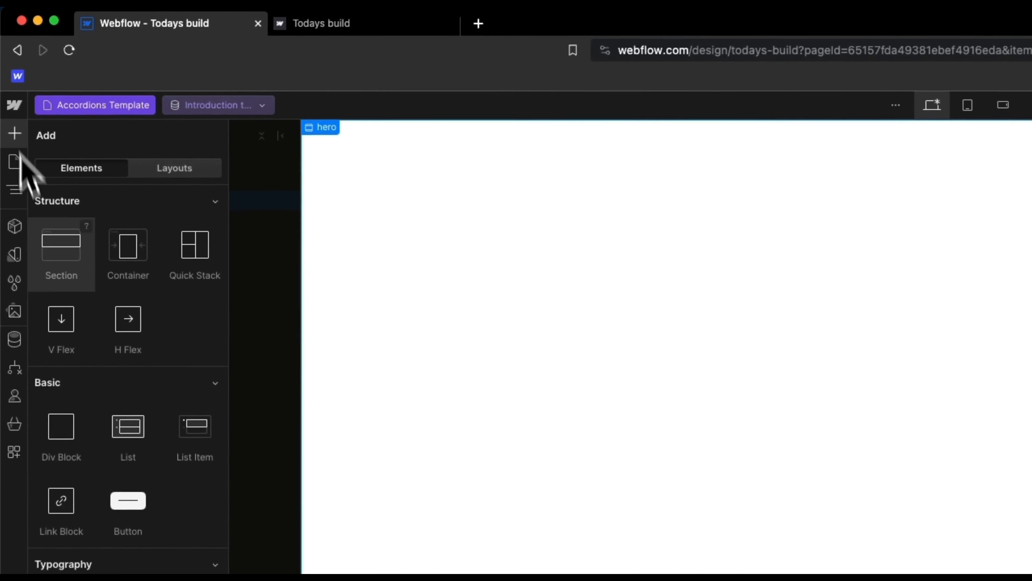
Step: Add a Navbar inside main, positioned above the hero section
scroll(102, 407, down, 20)
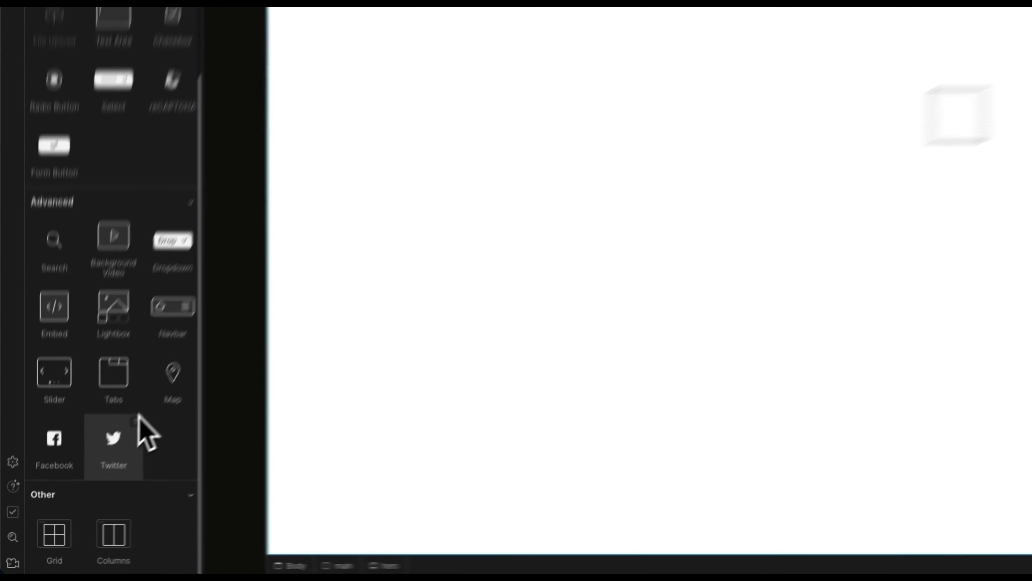
scroll(133, 219, up, 1)
scroll(145, 386, down, 1)
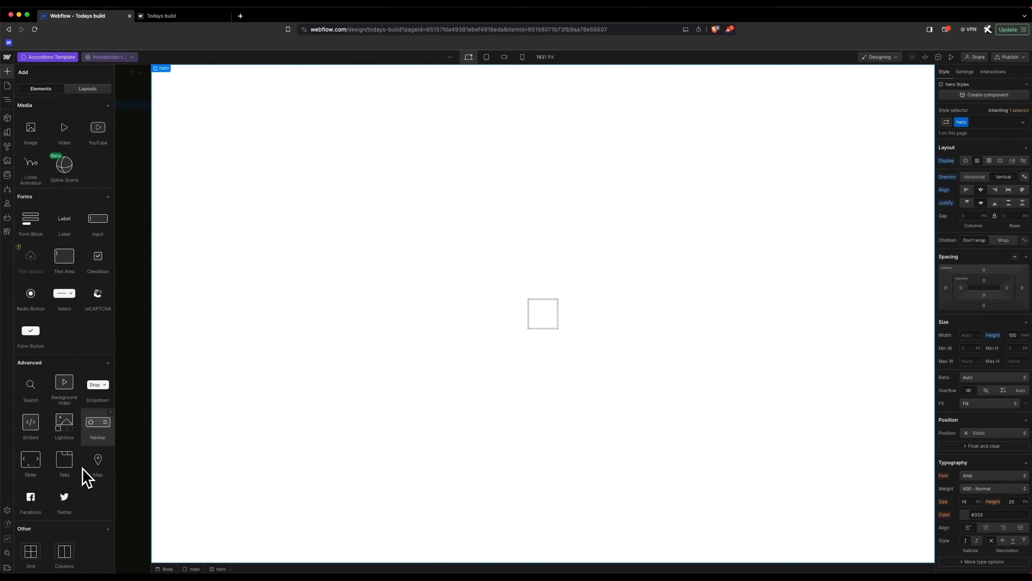
scroll(65, 201, up, 10)
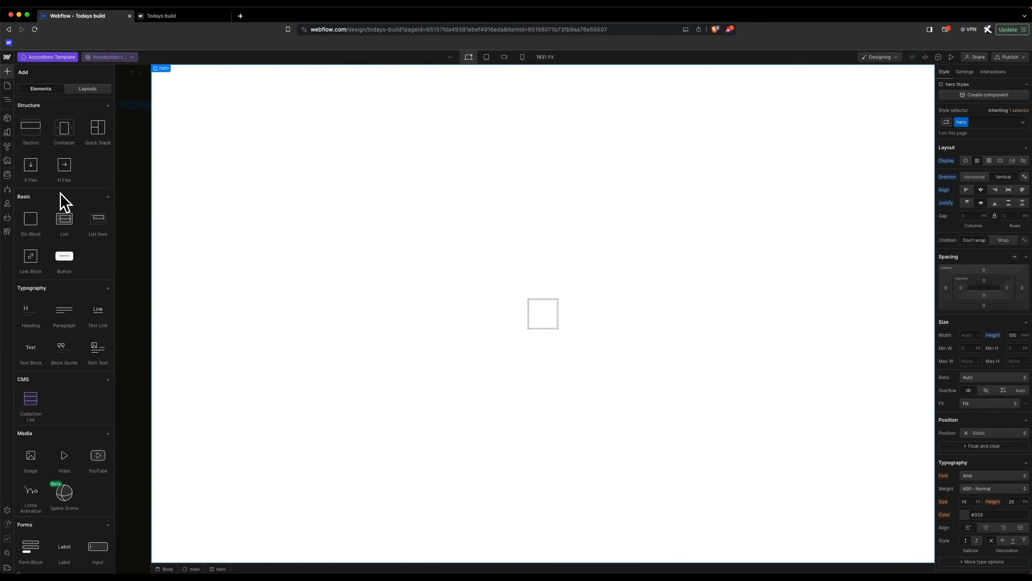
scroll(62, 392, down, 8)
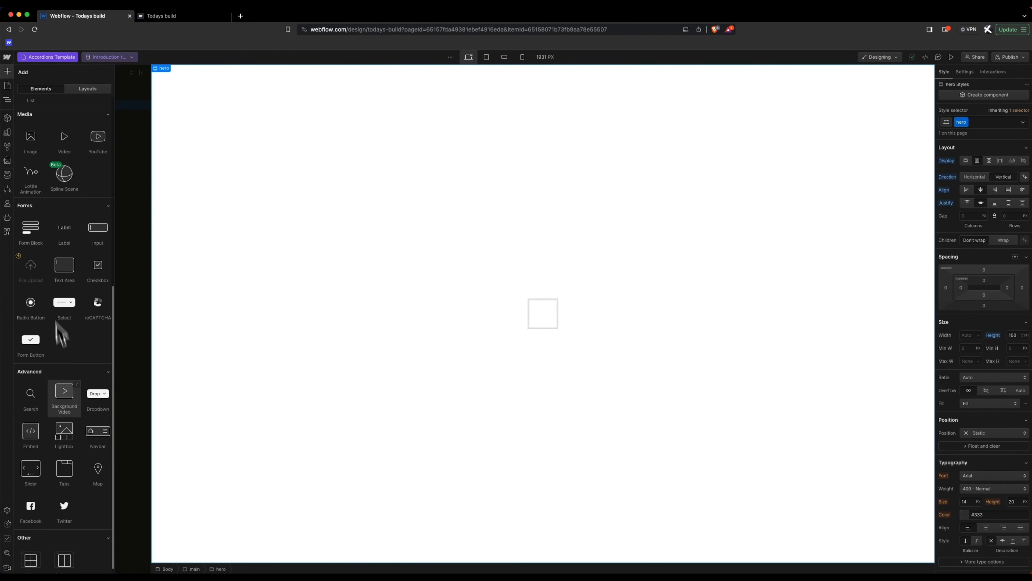
scroll(83, 445, down, 1)
drag(89, 423, 56, 103)
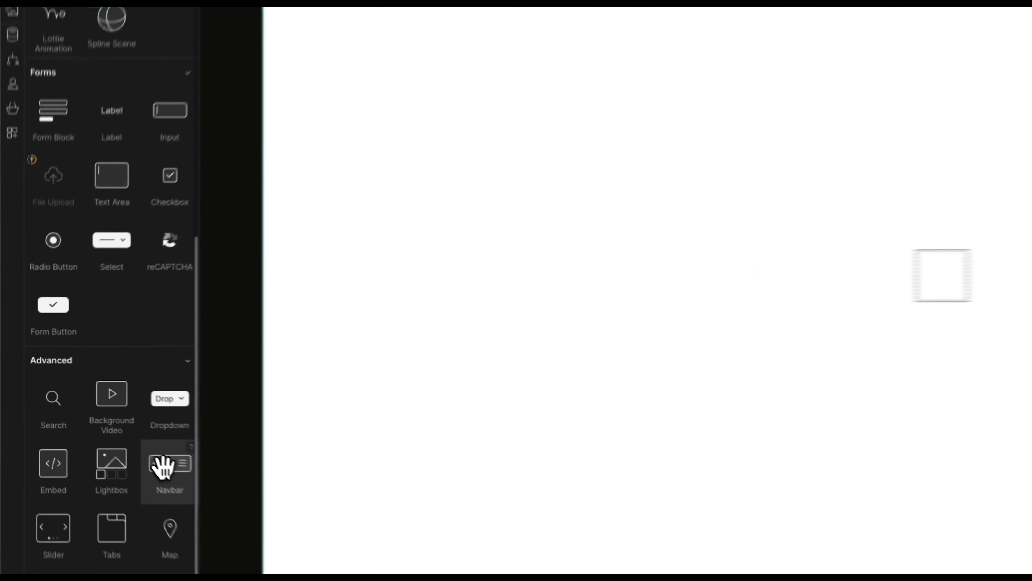
drag(111, 191, 111, 192)
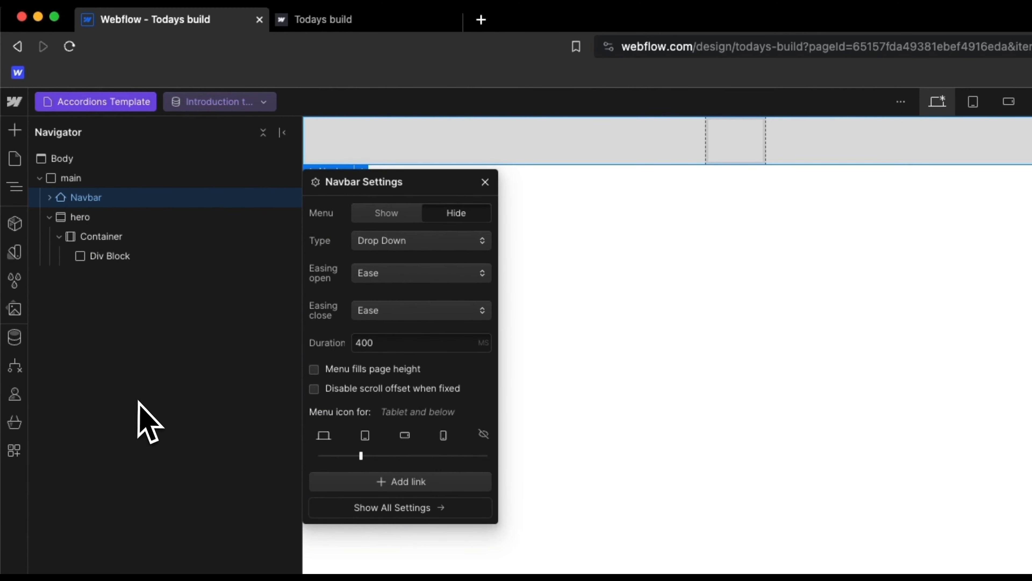
click(486, 183)
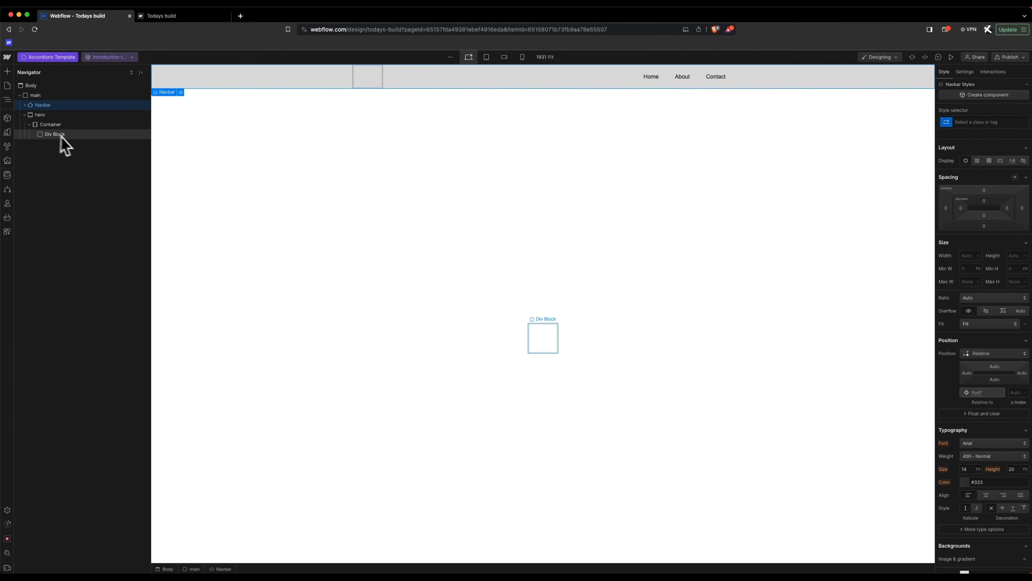
click(67, 116)
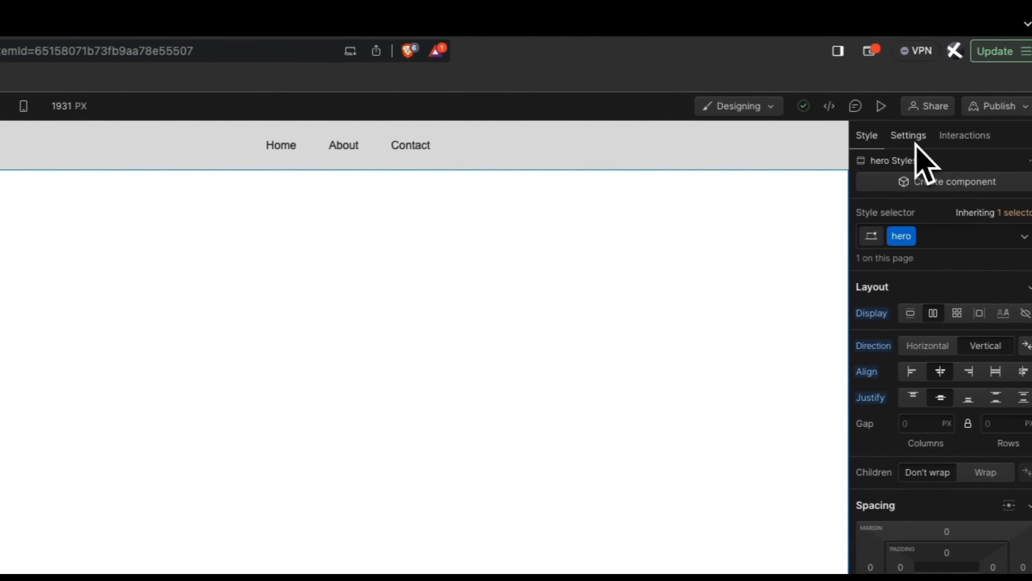
Step: Bind the hero background image to the Accordions Hero Image field
click(903, 146)
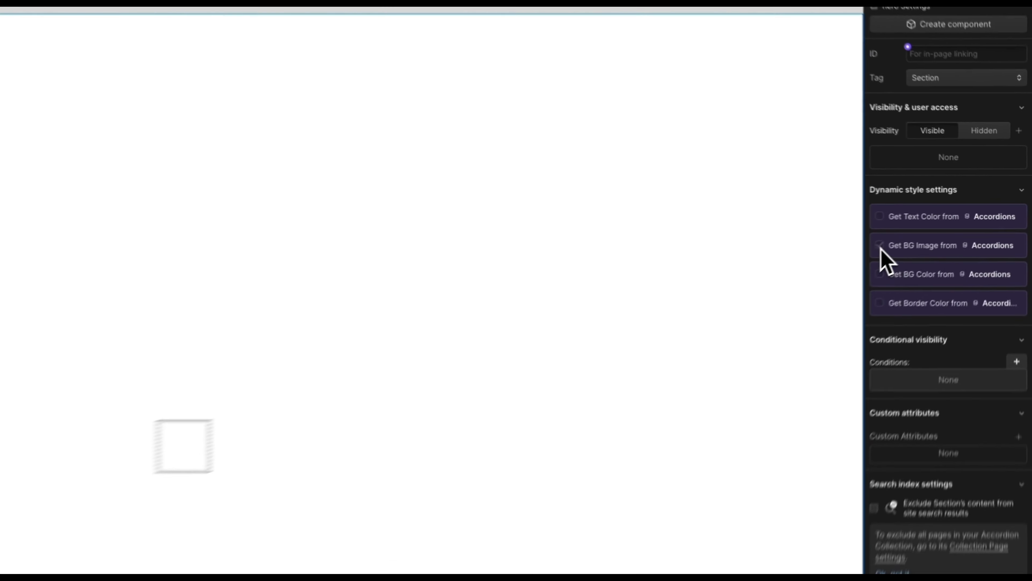
click(944, 222)
click(977, 234)
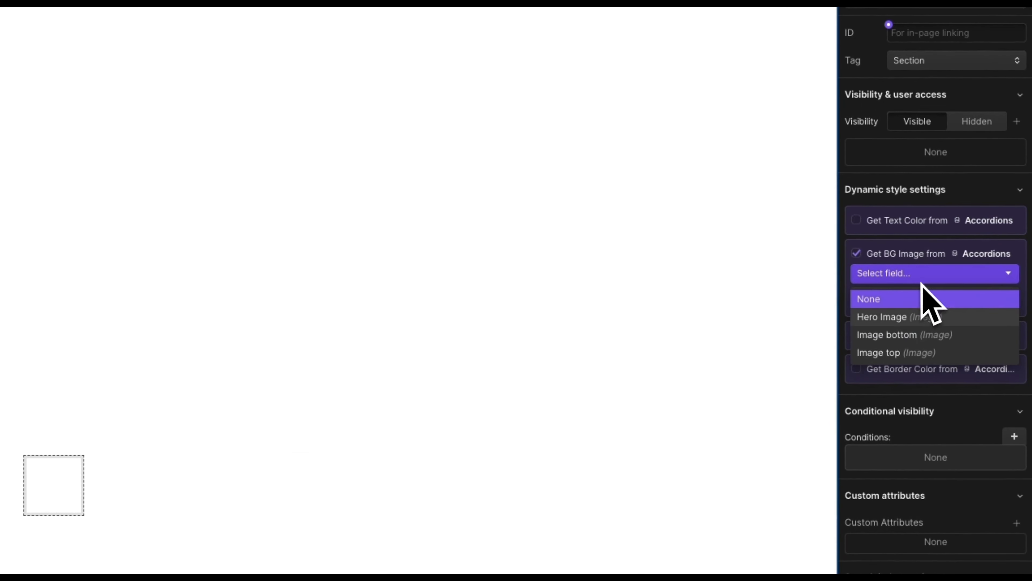
click(910, 321)
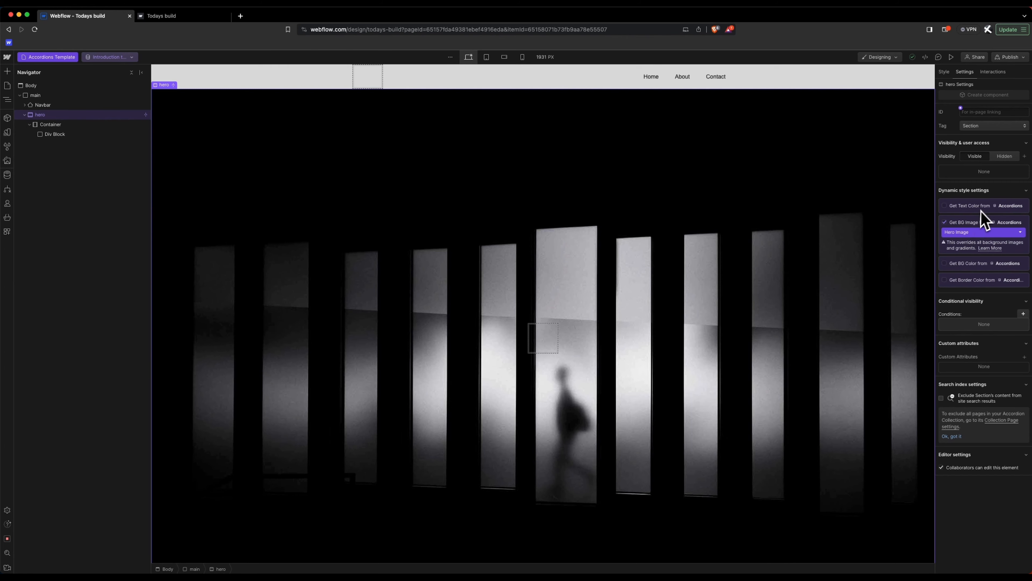
Step: Add a Heading 1 and a Paragraph inside the hero's Div Block
click(52, 134)
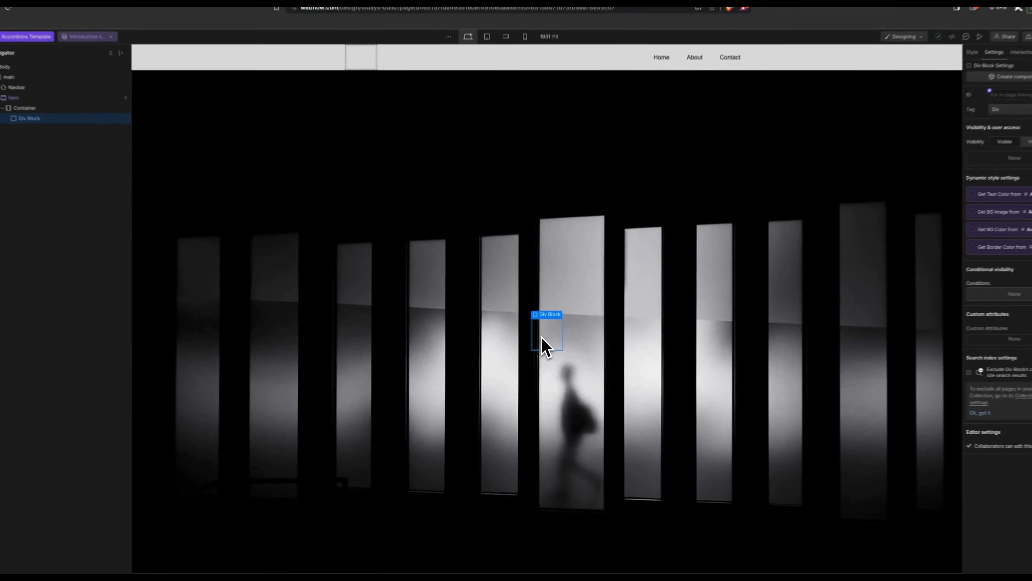
key(super+e)
text(h1)
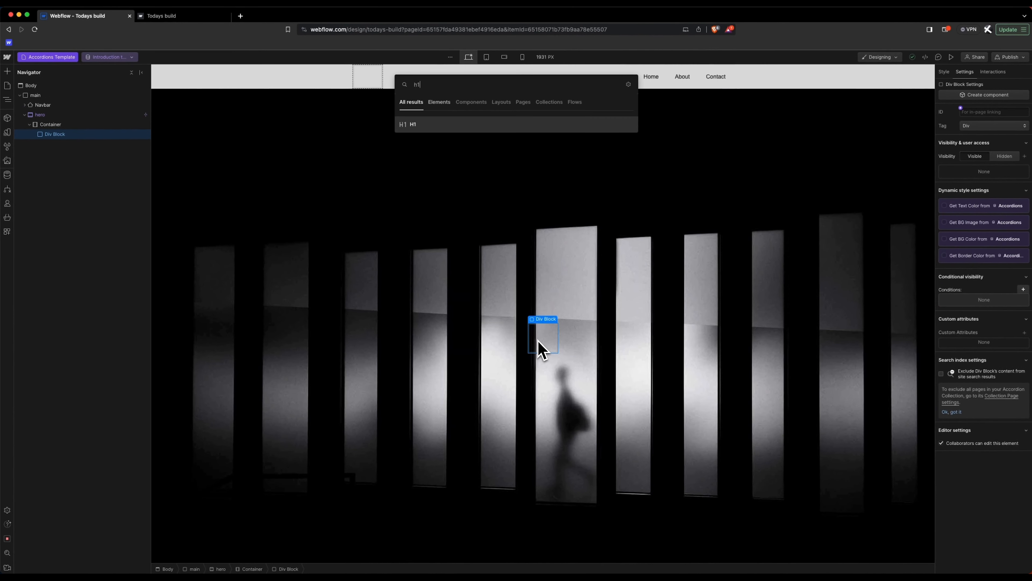
key(Return)
key(super+e)
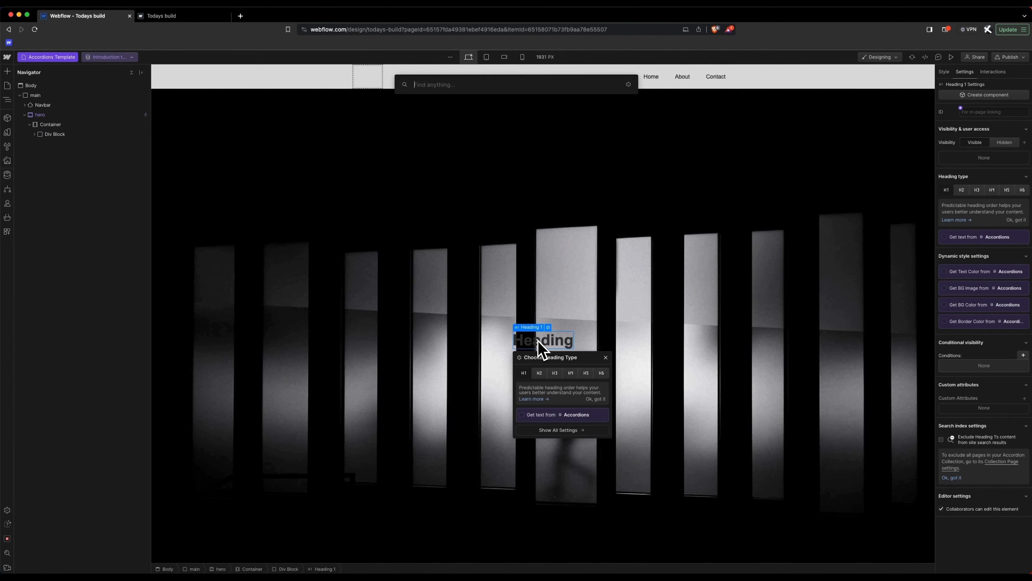
text(pa)
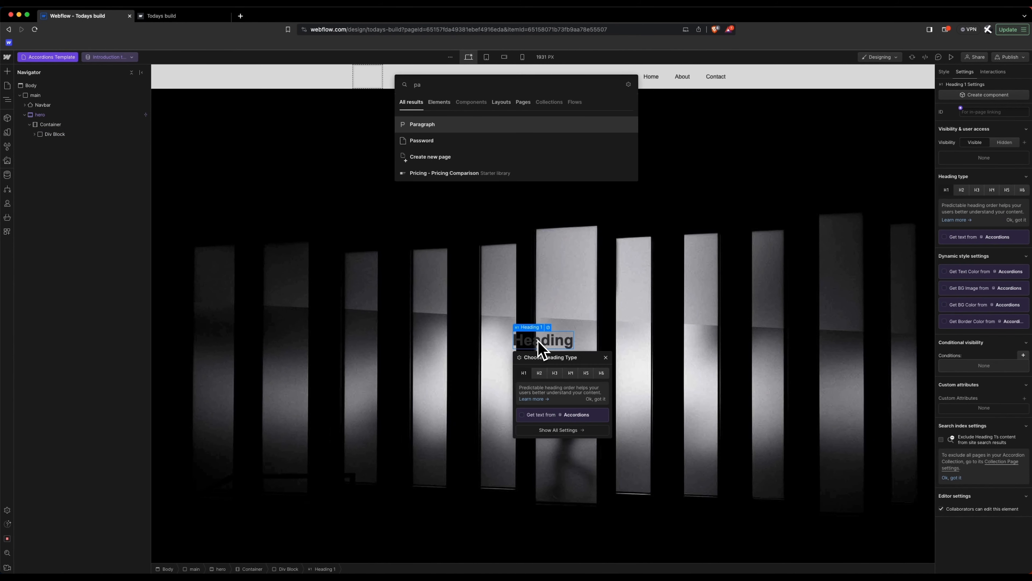
key(Return)
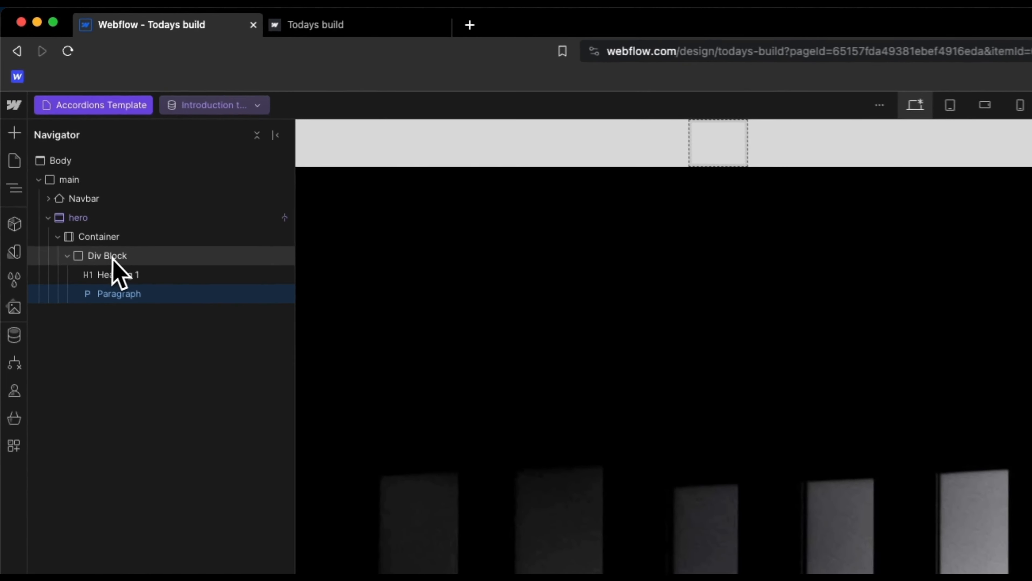
Step: Set the Div Block to a vertical flex layout, centred on both axes
click(112, 257)
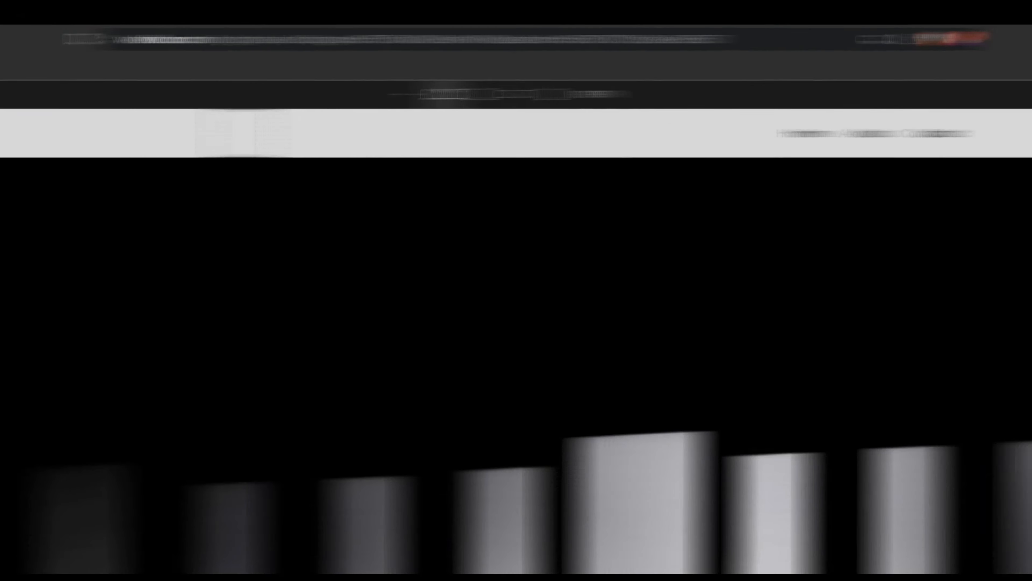
click(855, 137)
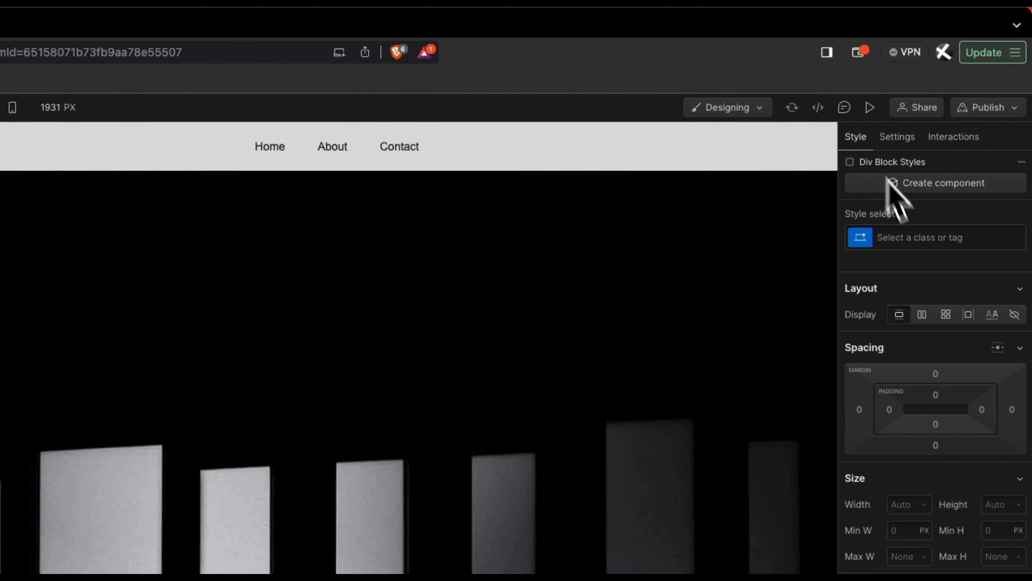
click(920, 315)
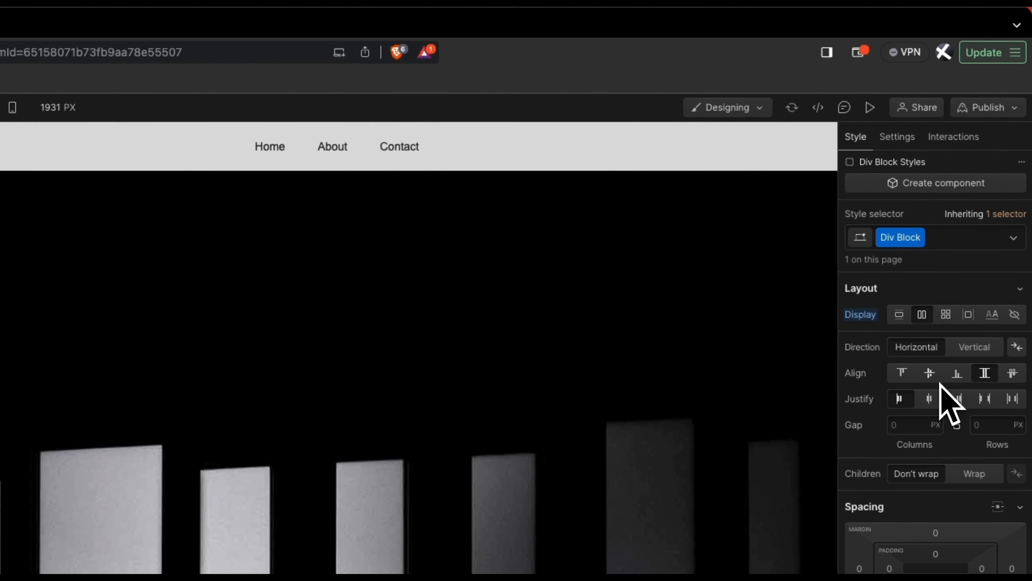
click(930, 398)
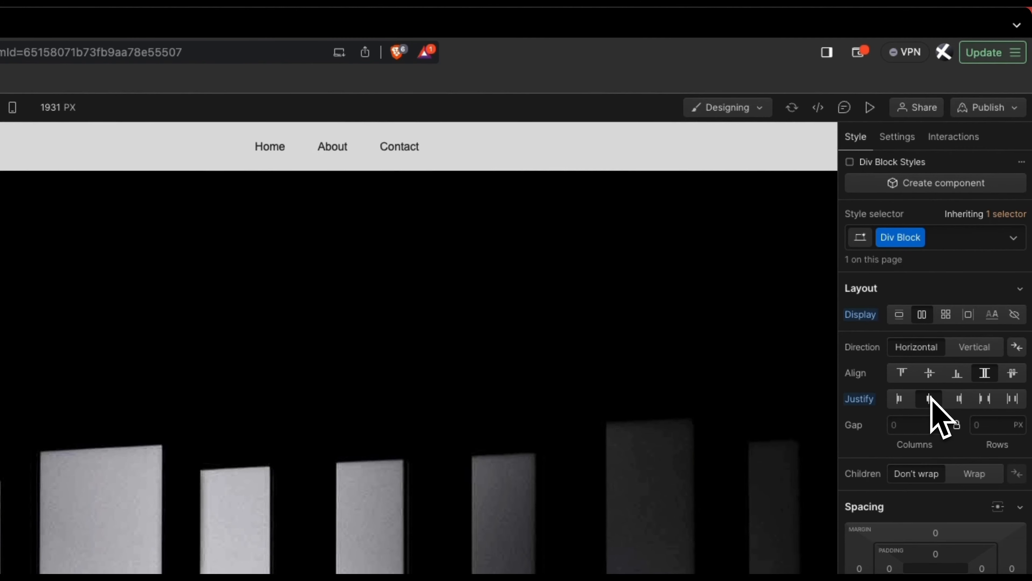
click(973, 349)
click(930, 374)
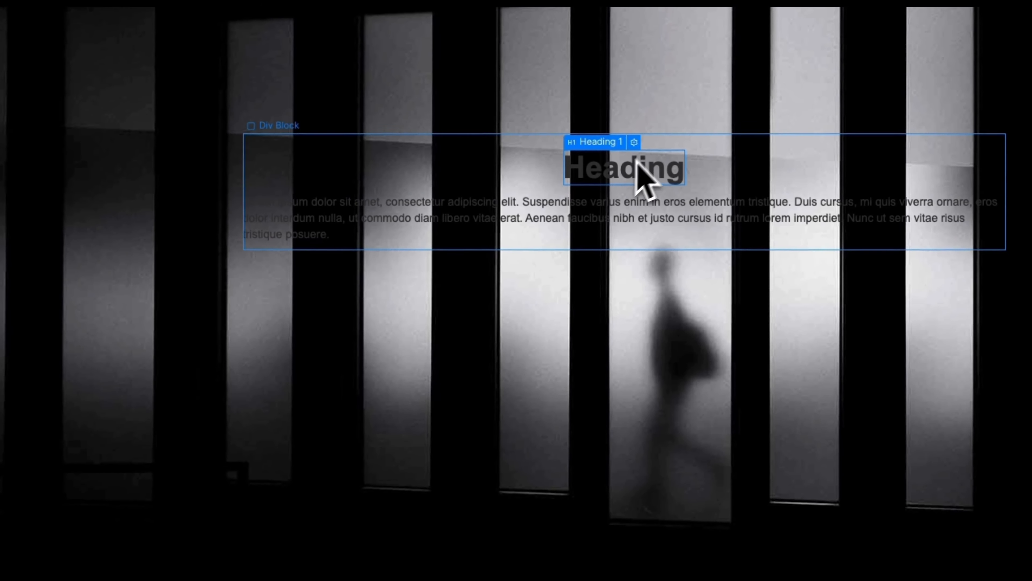
Step: Bind the hero heading's text to the Accordions Hero Heading field
click(634, 143)
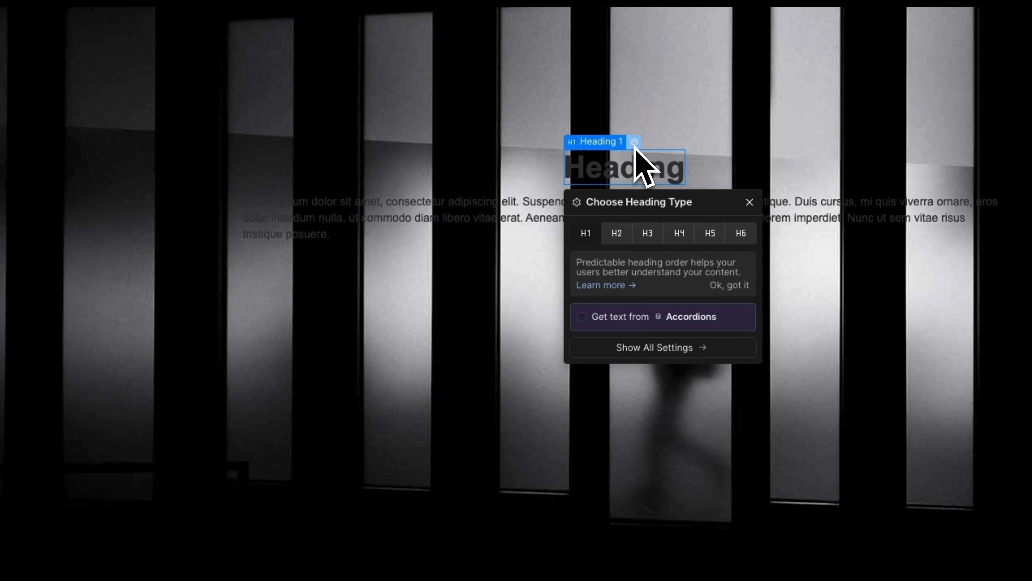
click(625, 319)
click(606, 337)
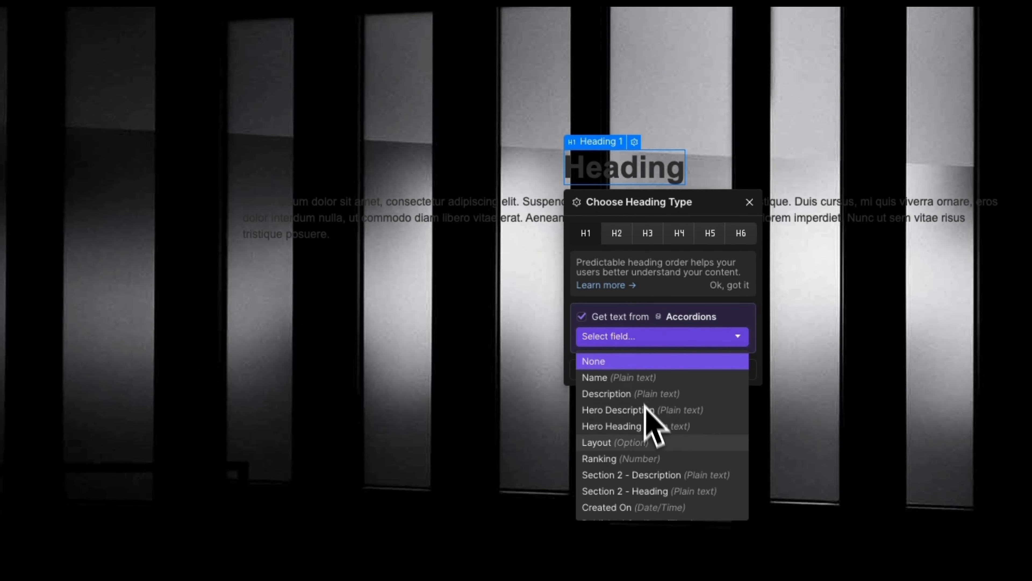
click(661, 427)
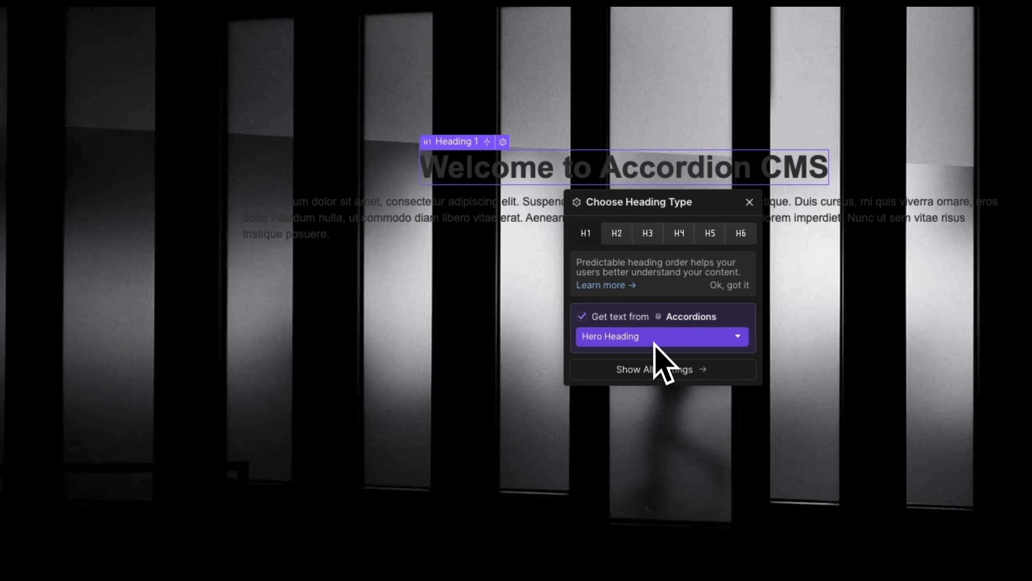
Step: Bind the paragraph under the heading to the Hero Description field
click(507, 219)
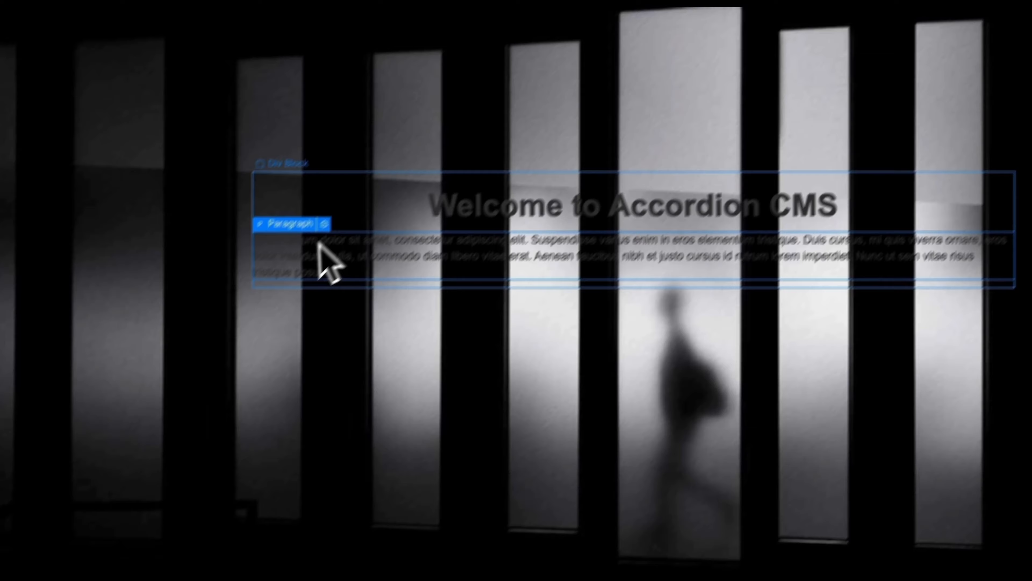
click(358, 190)
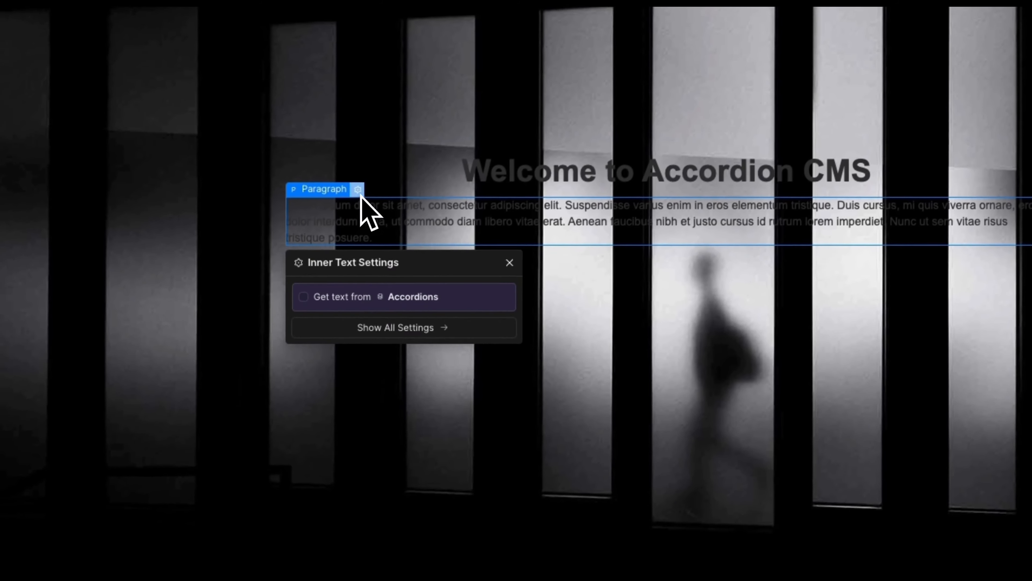
click(339, 302)
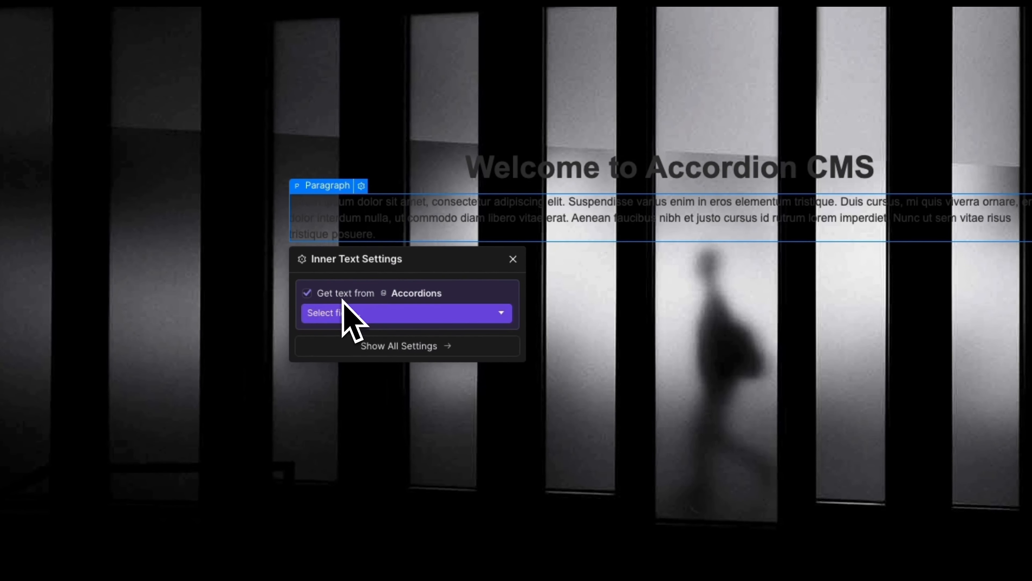
click(354, 313)
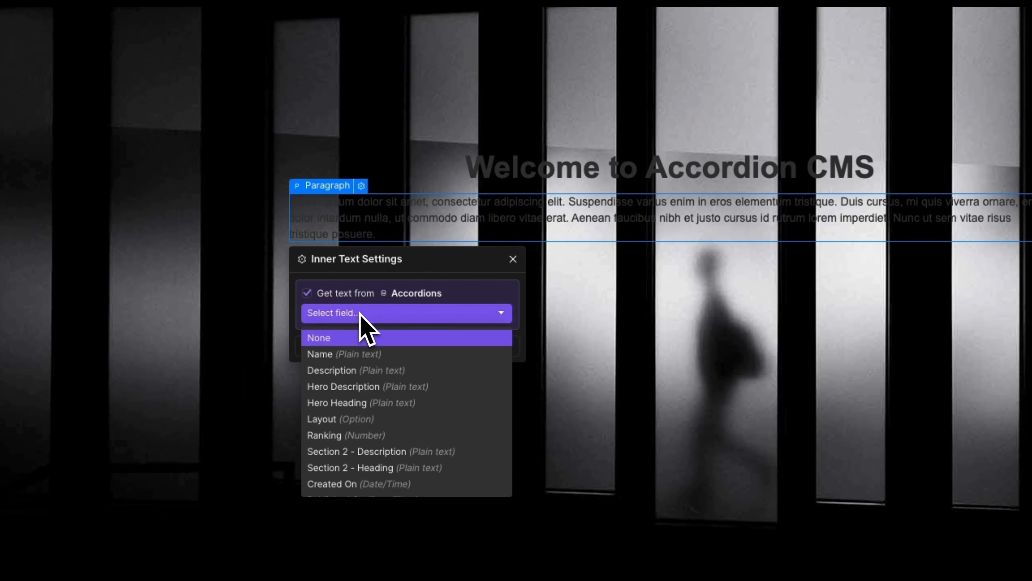
click(378, 390)
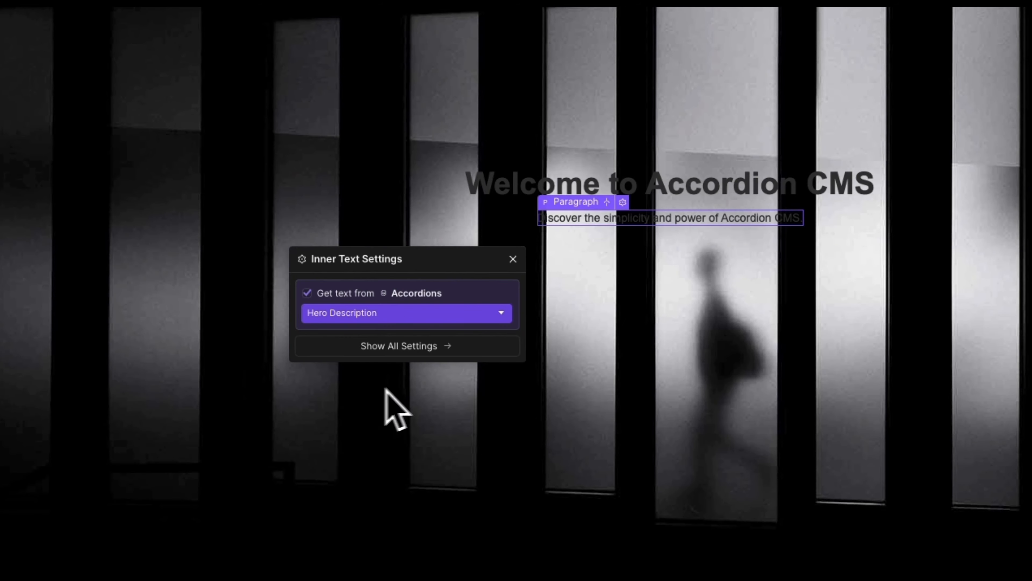
click(513, 260)
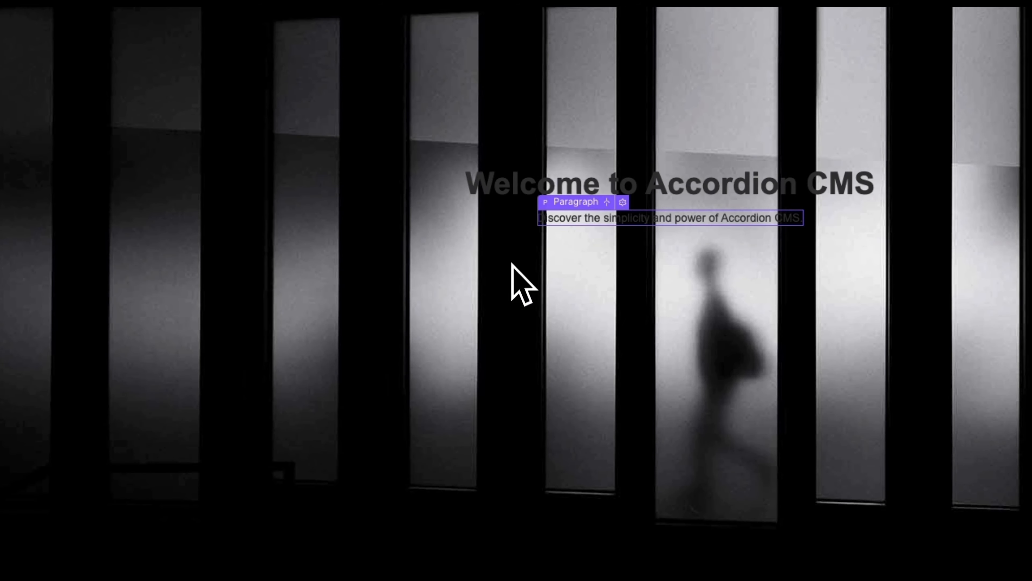
click(715, 199)
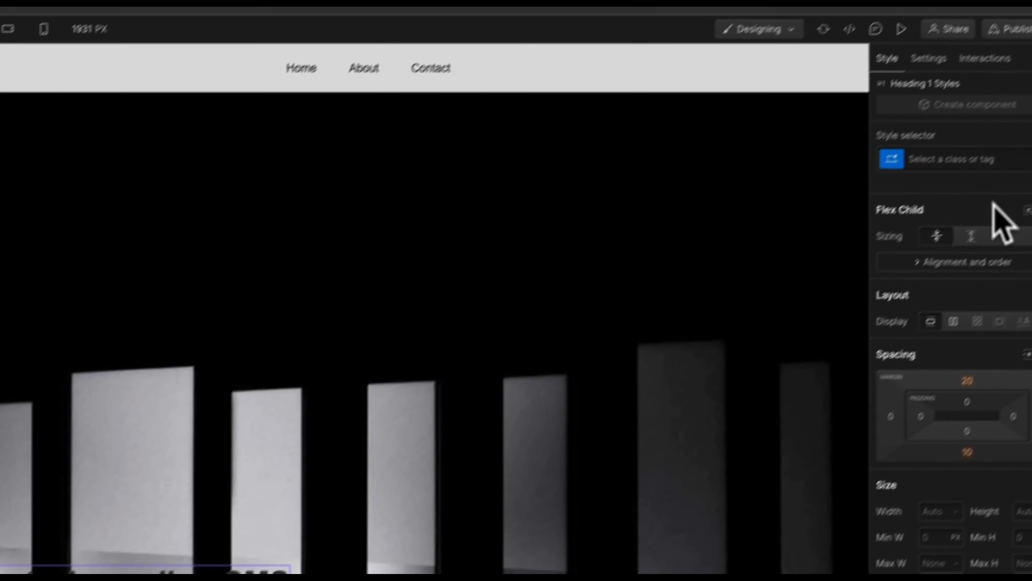
click(959, 185)
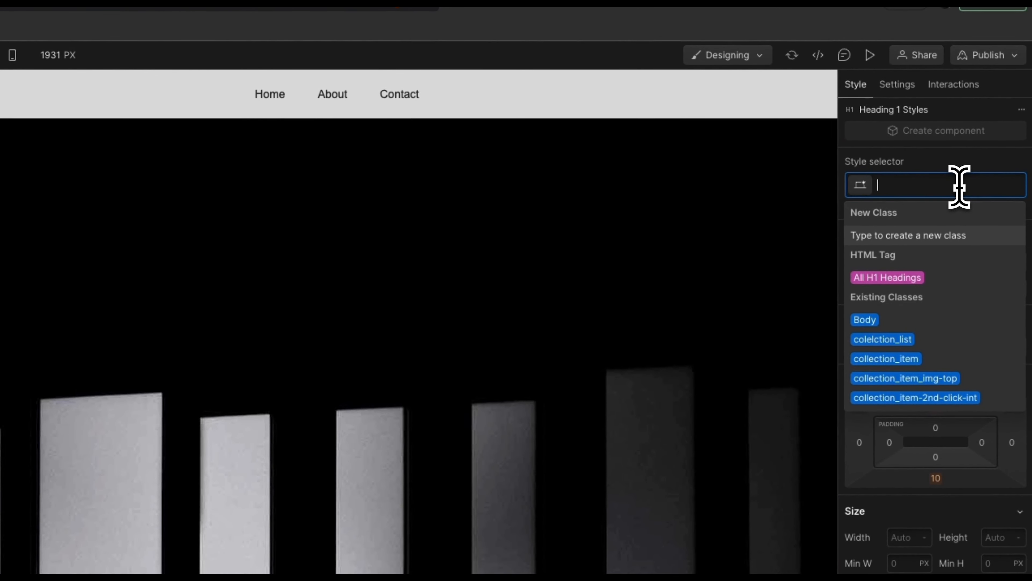
Step: Create an is-inverted class on the heading and make its text white
text(is-)
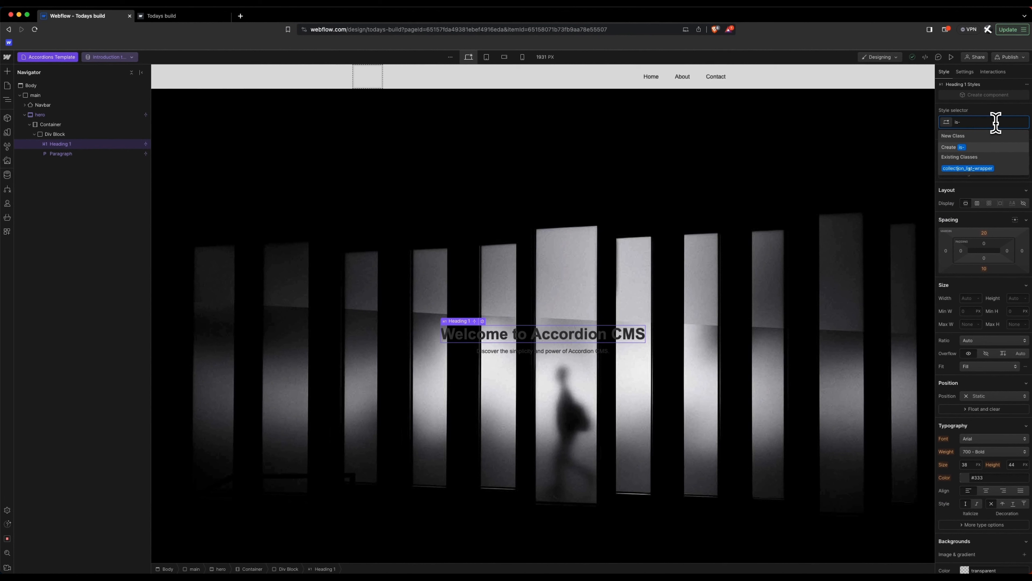
text(in)
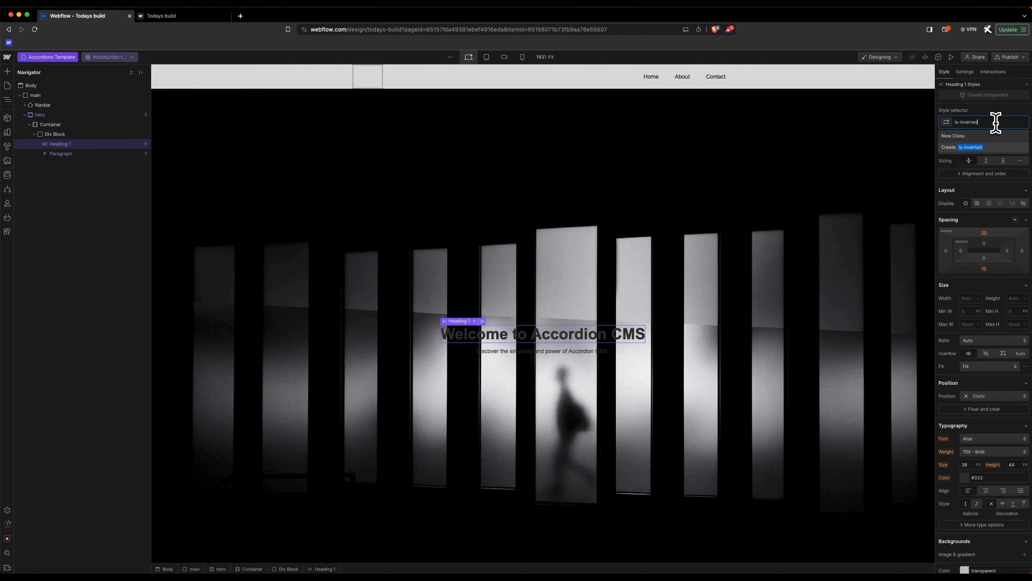
text(verted)
key(Return)
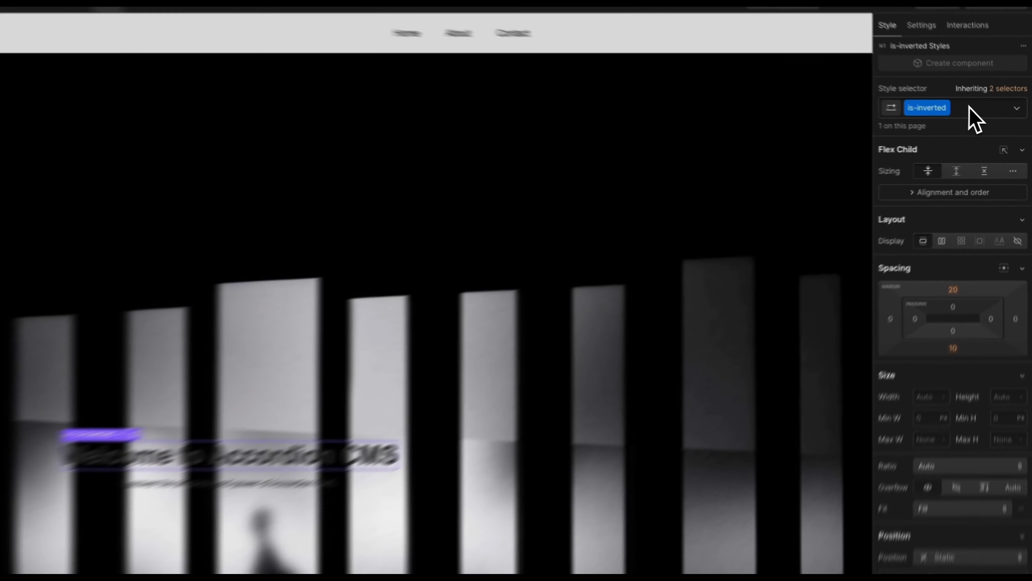
click(994, 122)
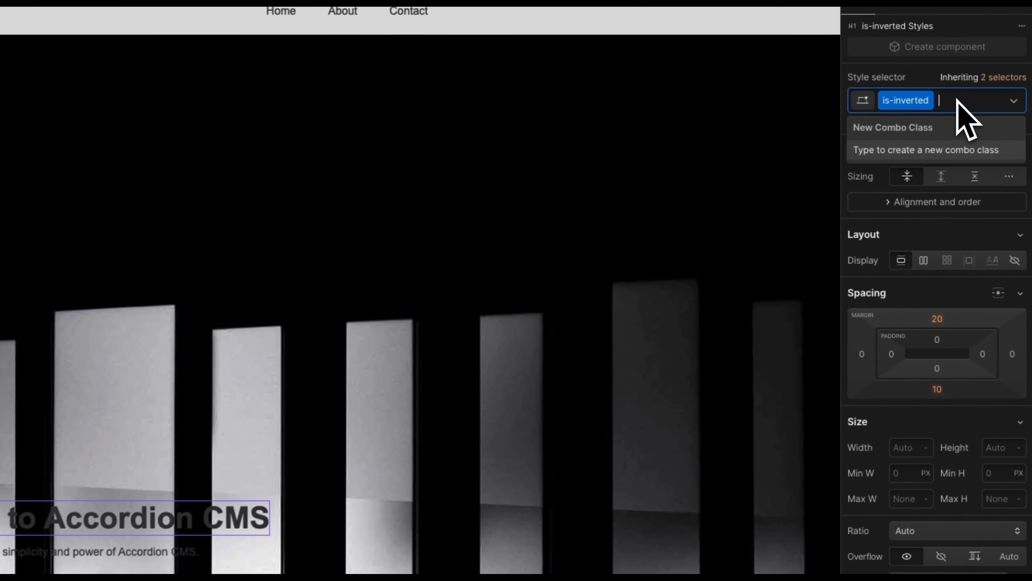
scroll(975, 281, down, 6)
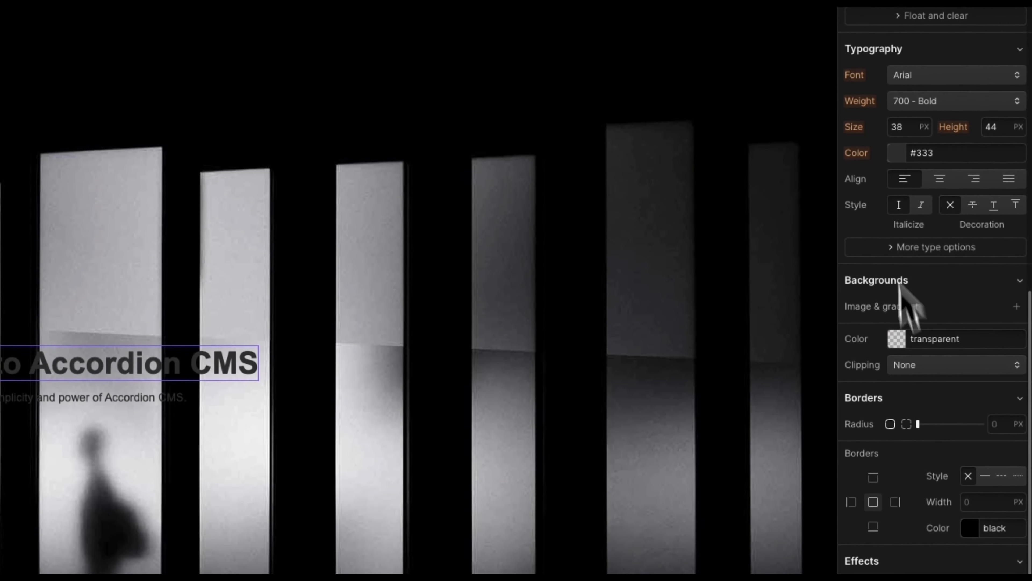
scroll(903, 310, up, 1)
click(896, 157)
drag(886, 211, 753, 143)
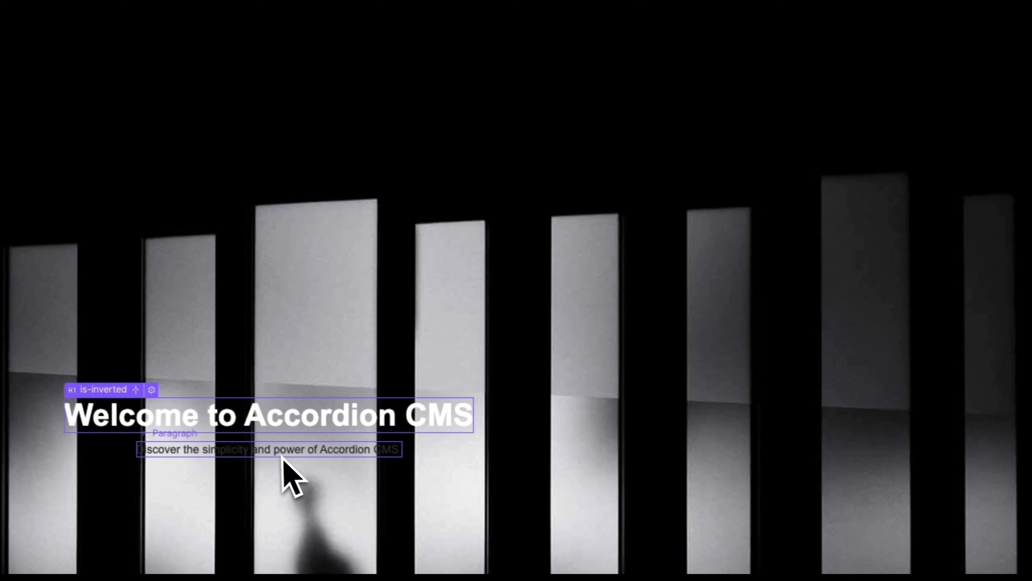
Step: Give the subtitle paragraph the existing is-inverted class as well
click(177, 428)
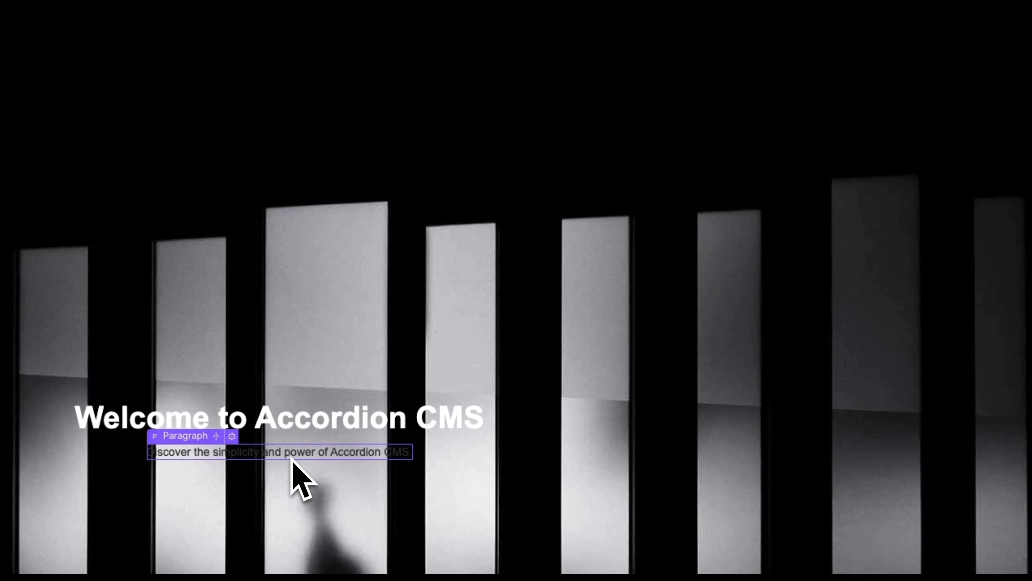
click(928, 217)
text(is-)
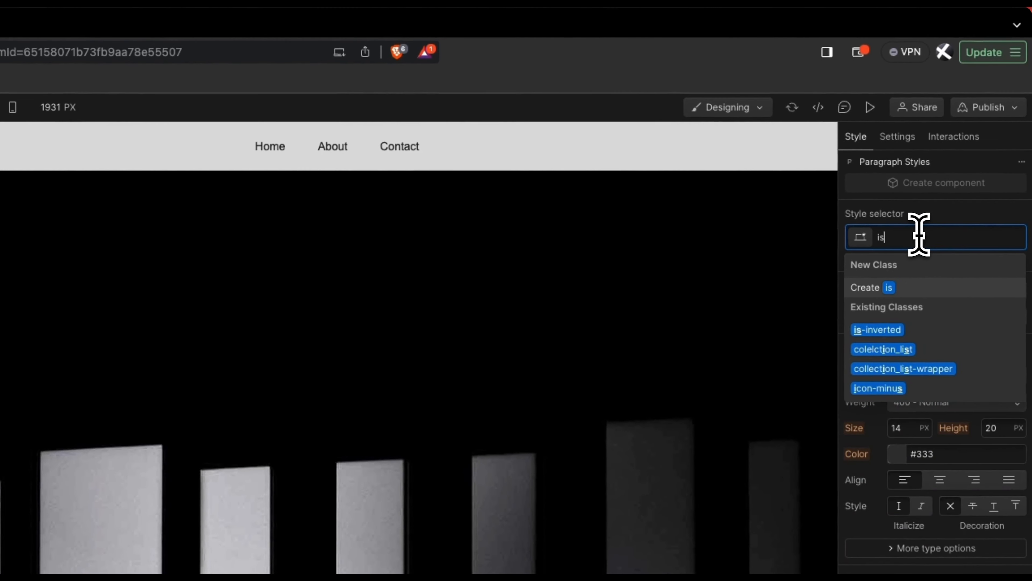
key(Down)
key(Down)
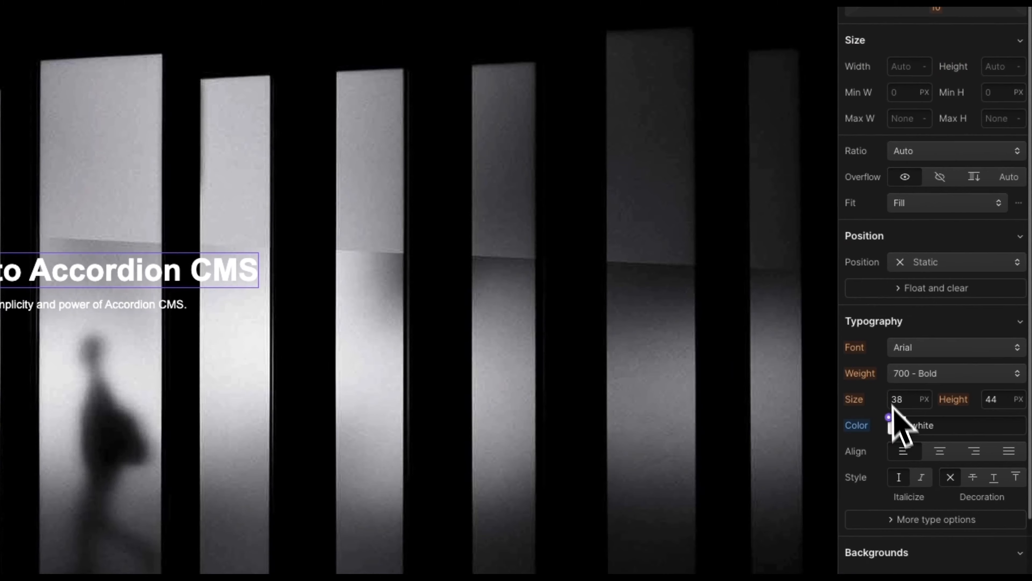
Step: Keep the heading class size at 38 and set the All H1 Headings size to 64
click(907, 400)
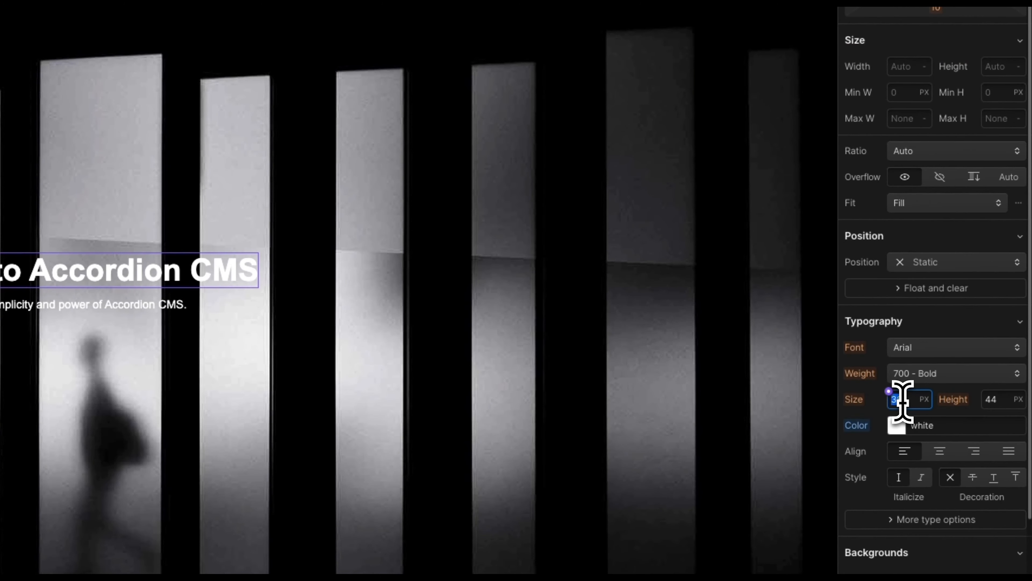
text(64)
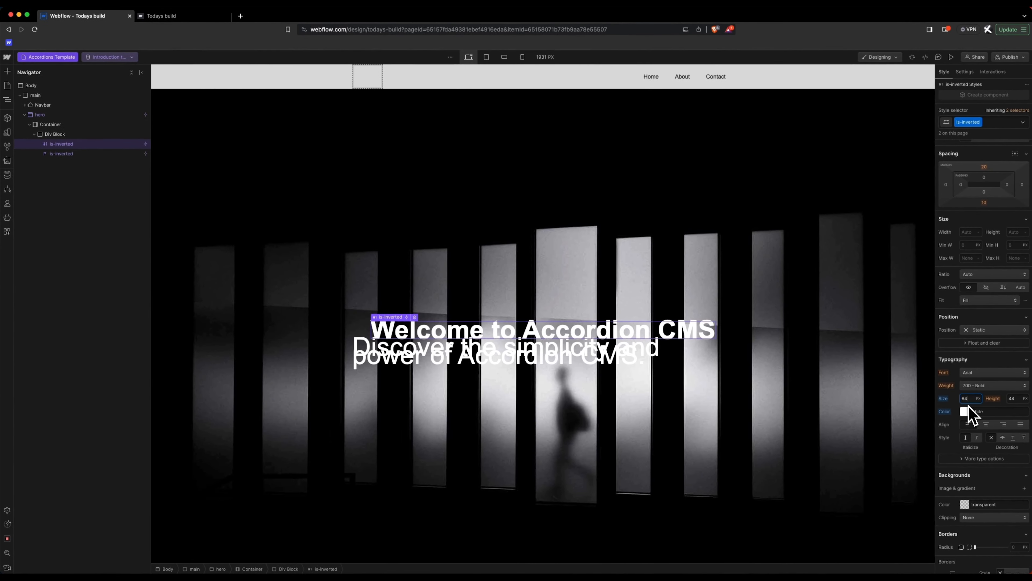
key(BackSpace)
key(BackSpace)
text(38)
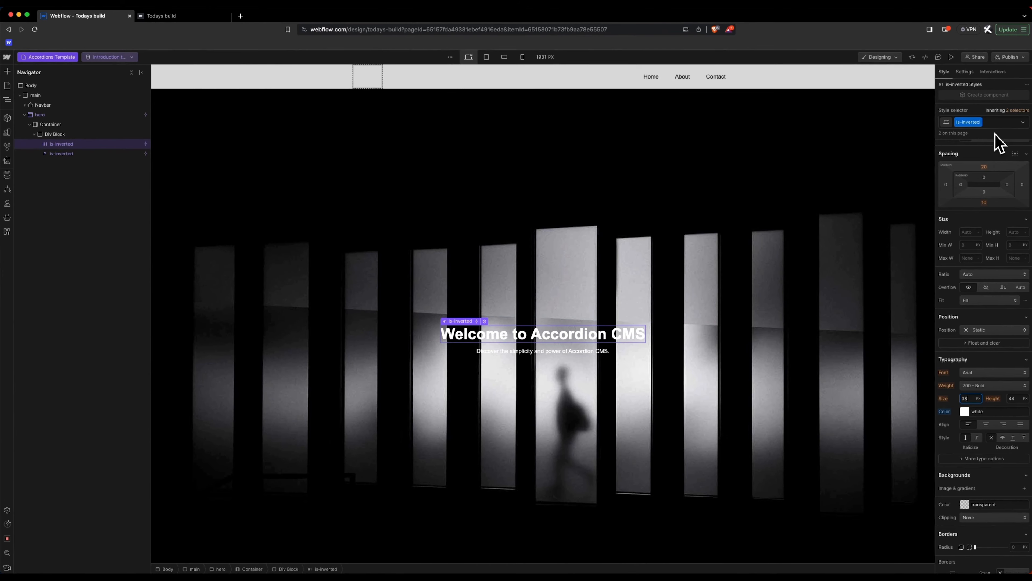
click(993, 121)
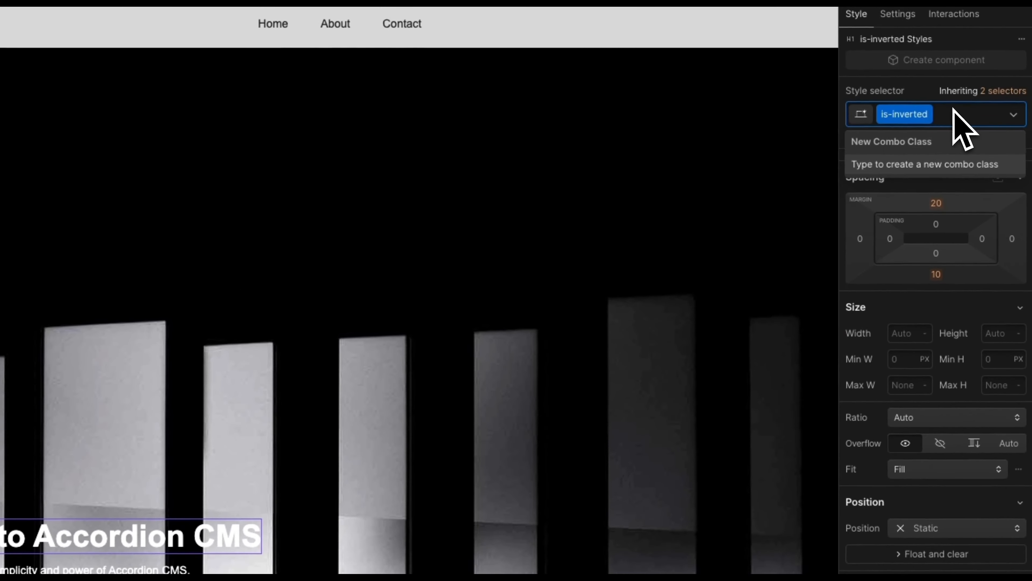
click(1002, 91)
click(937, 185)
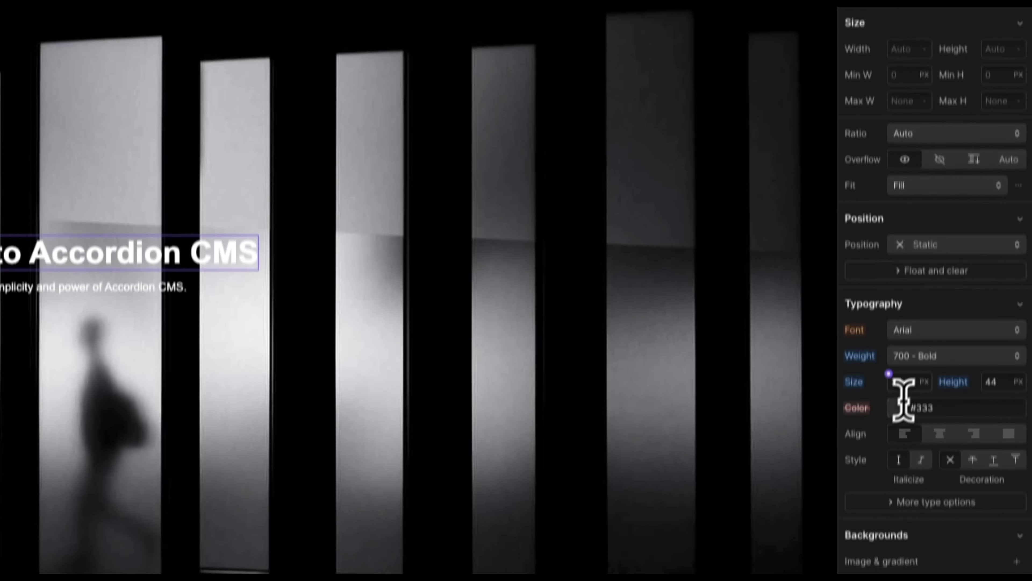
click(915, 350)
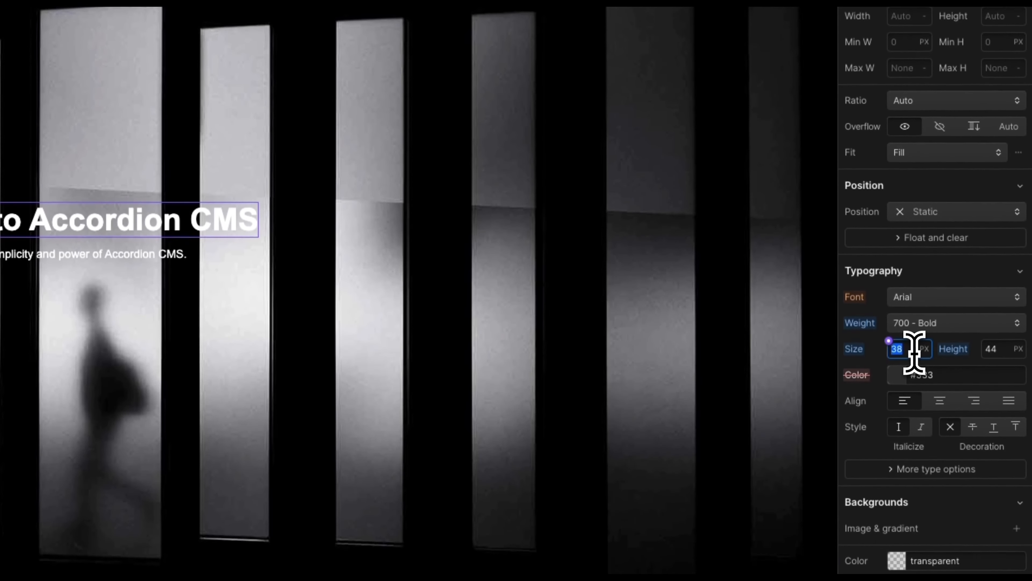
text(64)
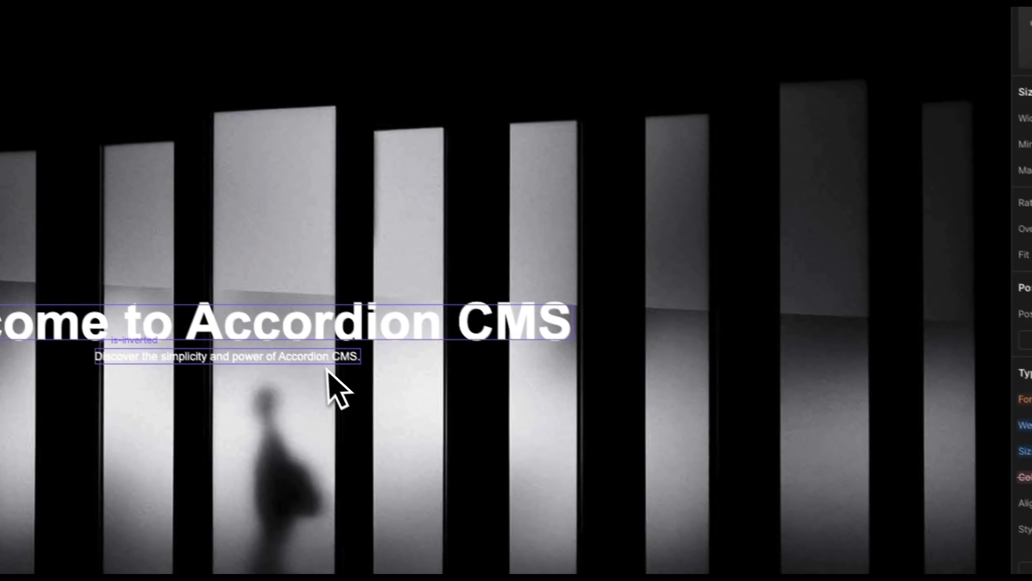
Step: Set the All Paragraphs font size to 18
click(159, 255)
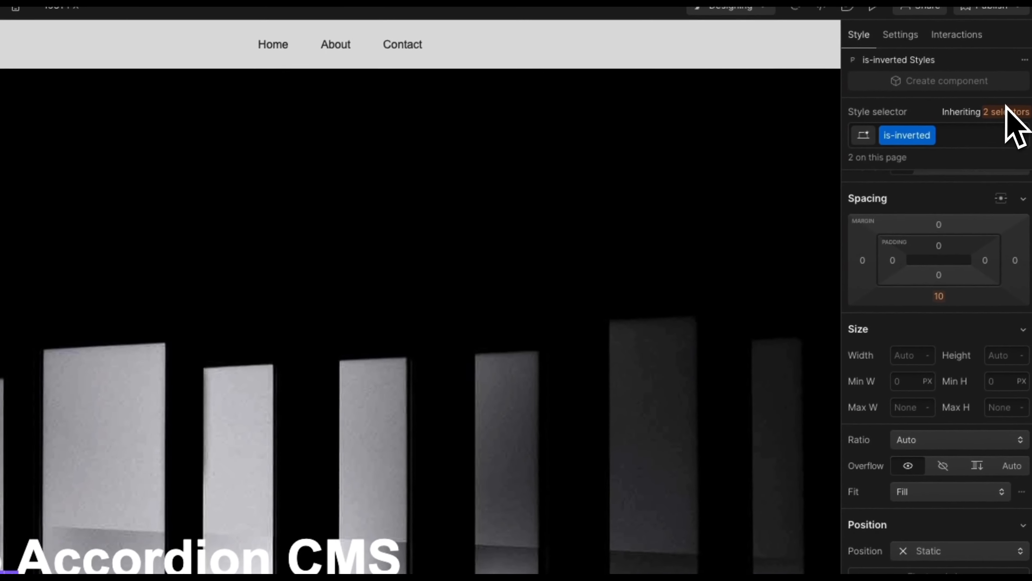
click(1004, 115)
click(920, 222)
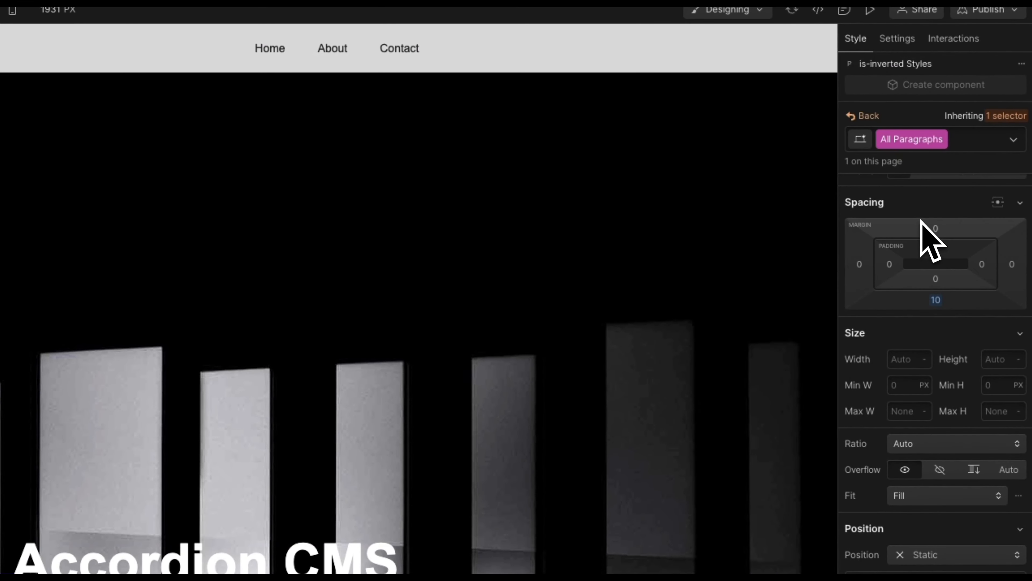
click(897, 322)
text(18)
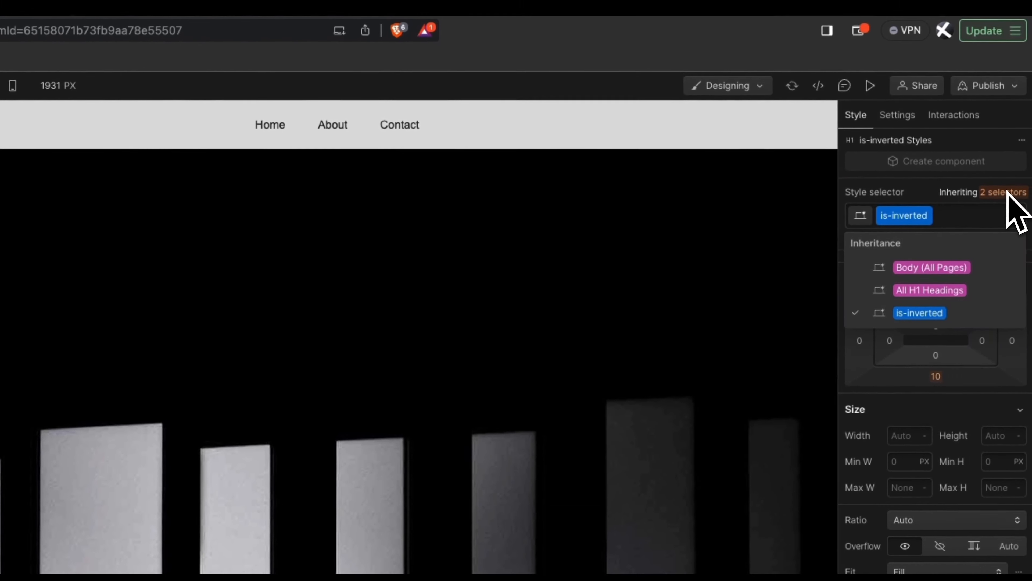
Step: Create a has-shadow combo class on the is-inverted hero heading
click(967, 220)
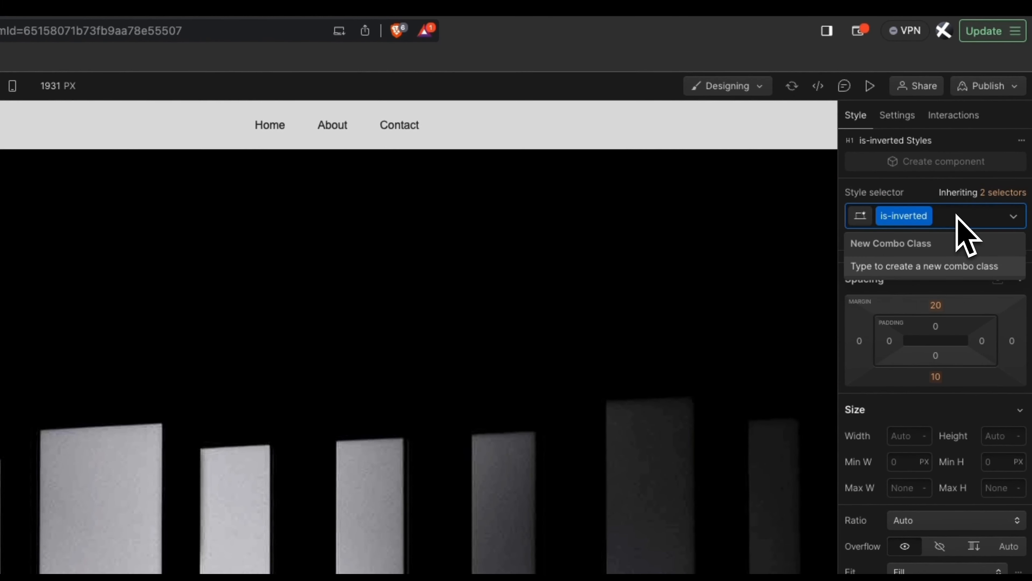
text(has-shadow)
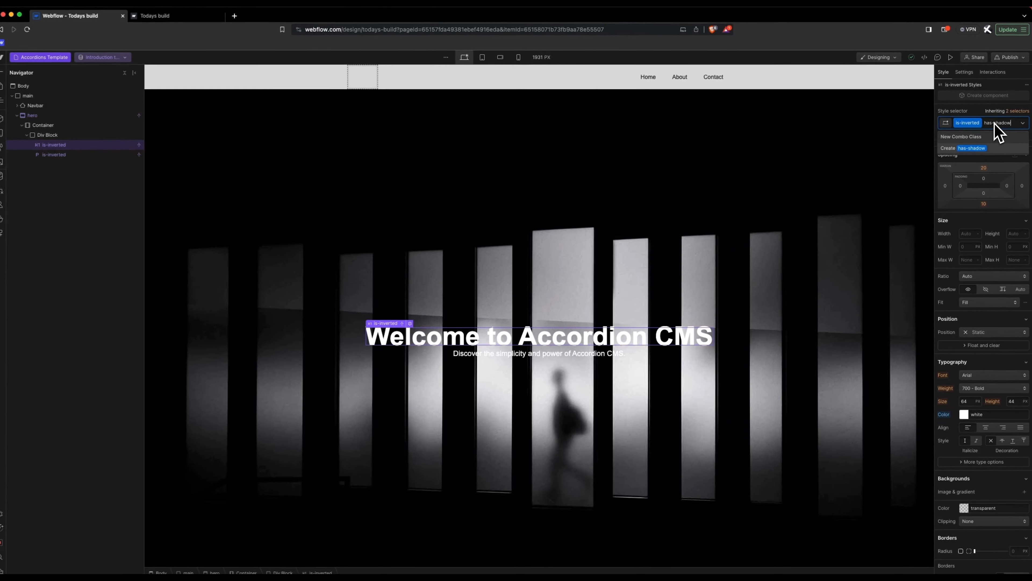
key(Return)
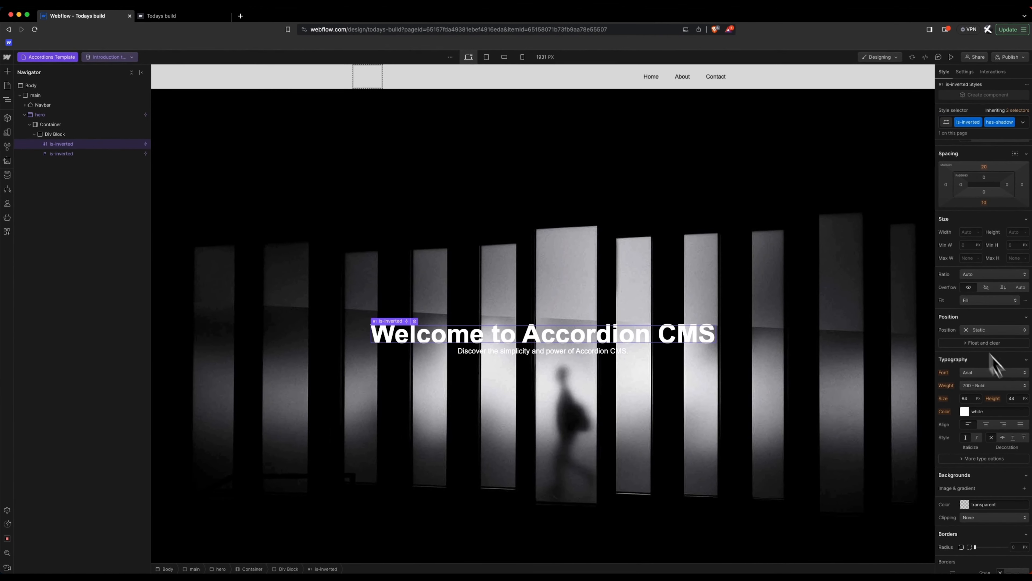
scroll(1022, 427, down, 5)
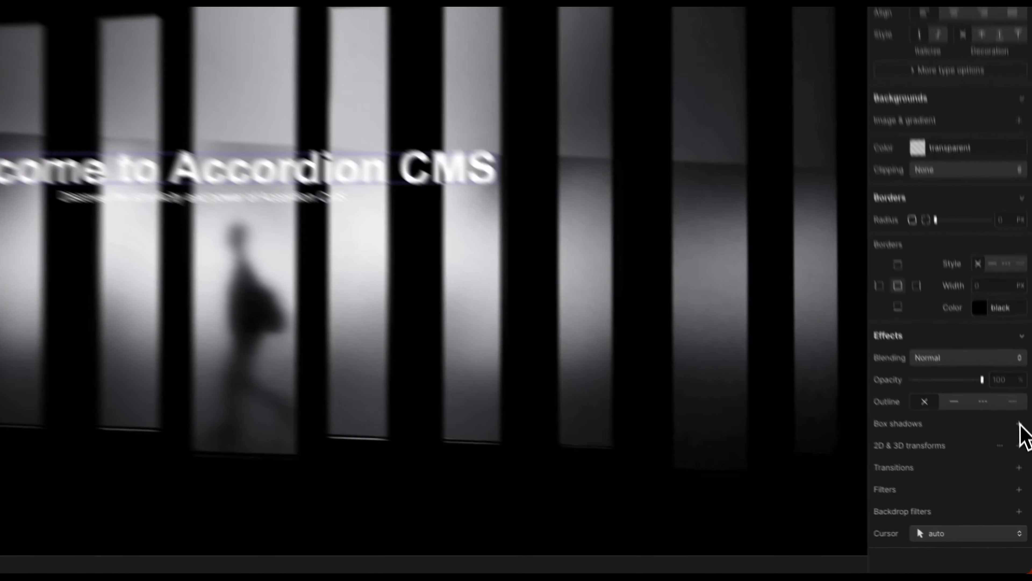
Step: Add an outer box shadow to the heading, adjust its colour opacity, then delete it
click(1025, 484)
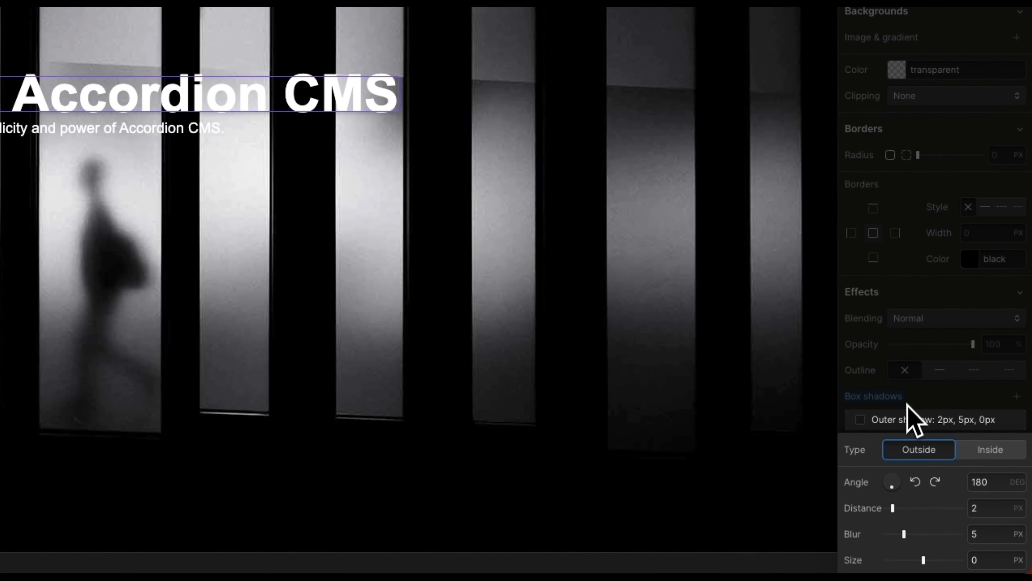
click(904, 403)
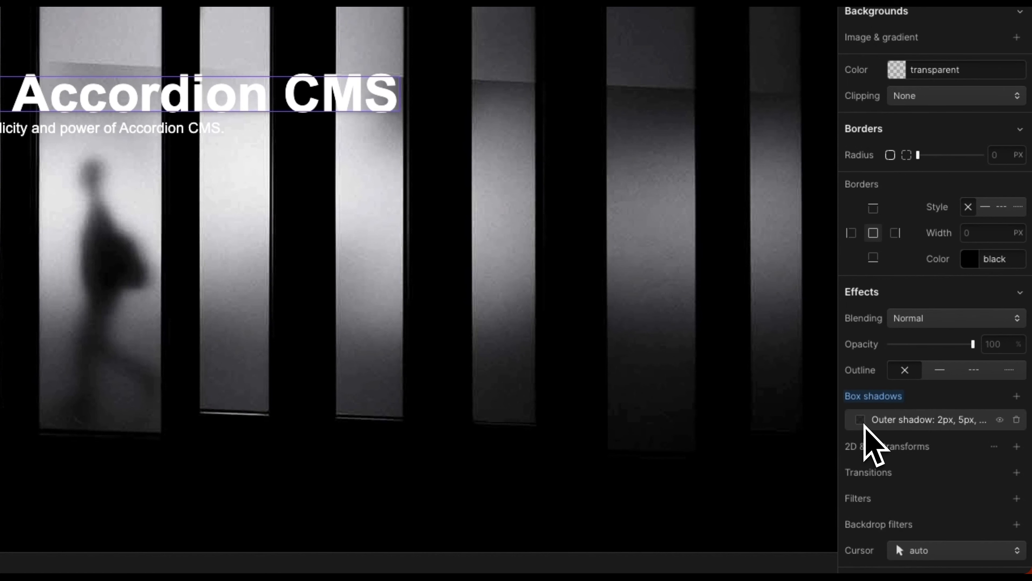
click(865, 425)
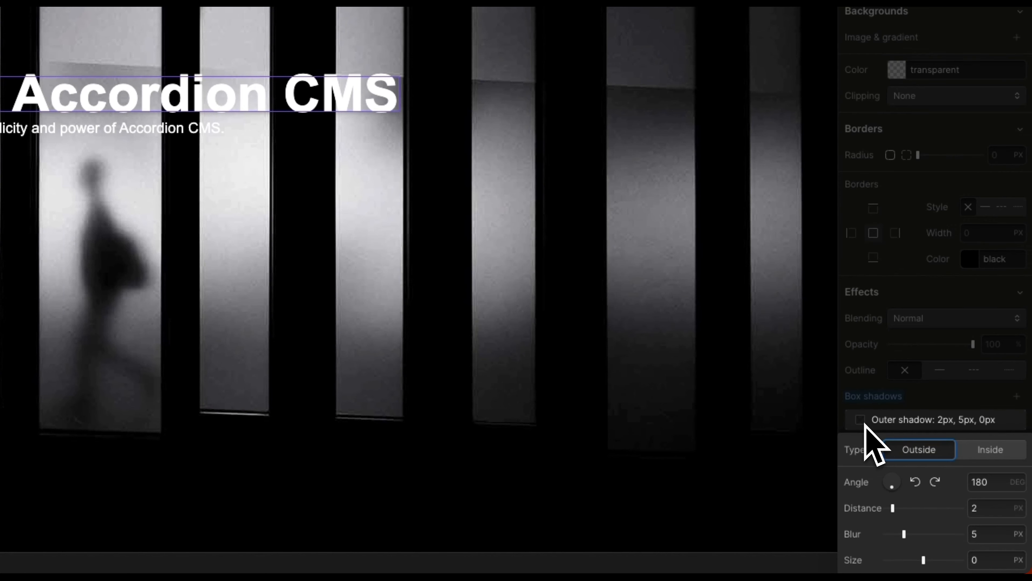
click(965, 384)
scroll(896, 435, down, 1)
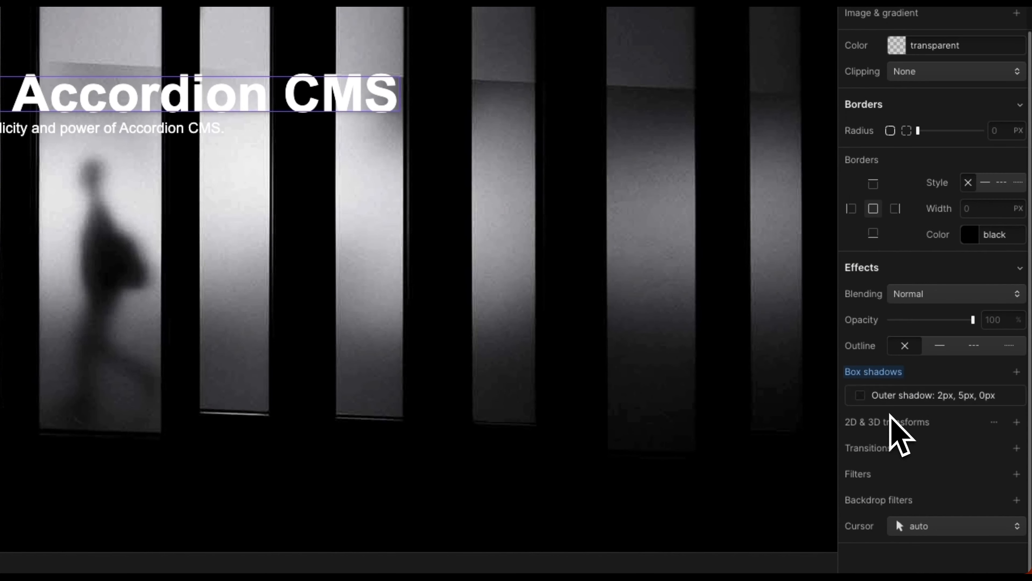
click(861, 402)
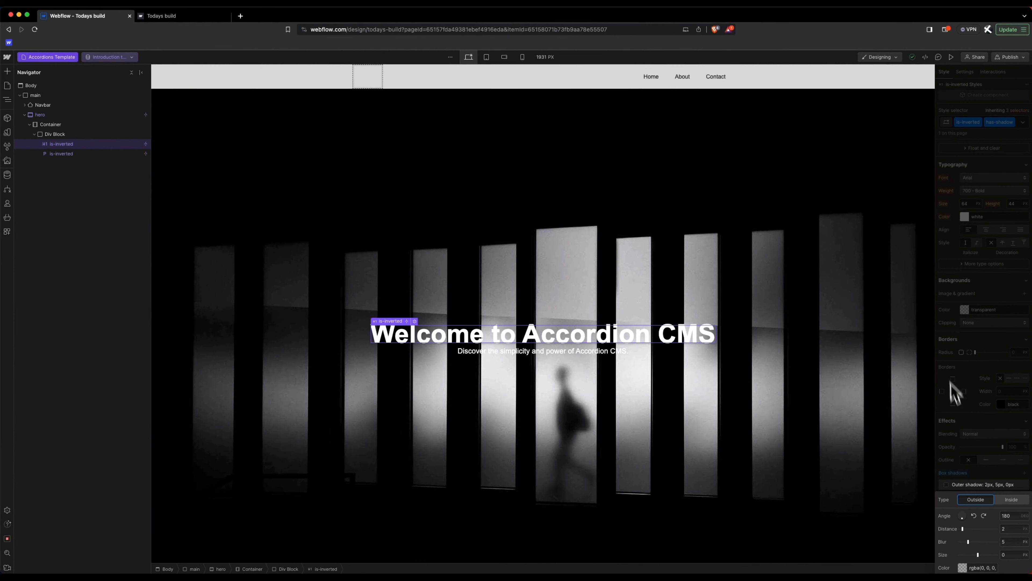
click(963, 567)
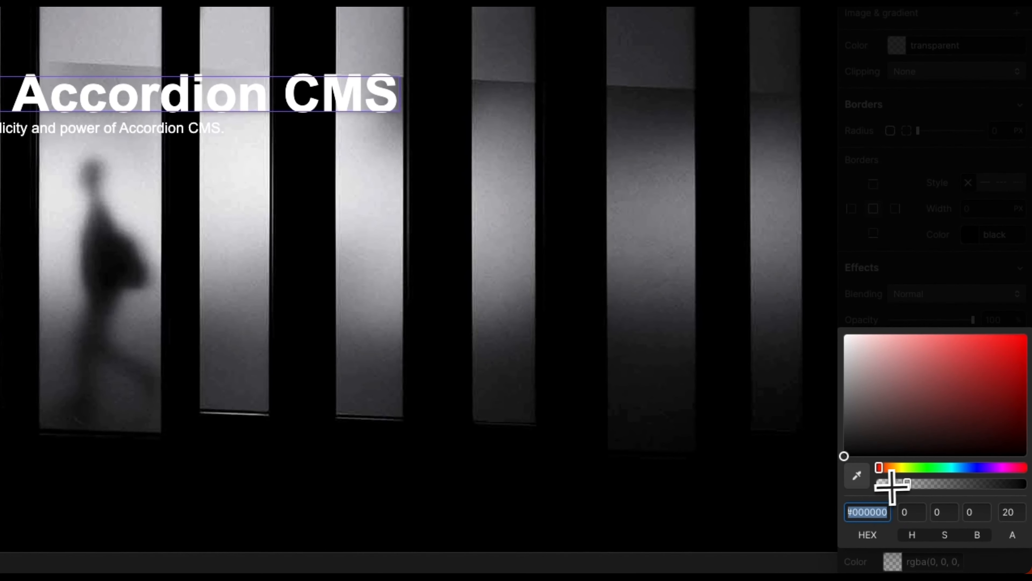
mouse_move(892, 486)
mouse_down()
mouse_move(960, 484)
mouse_move(899, 488)
mouse_move(908, 488)
mouse_up()
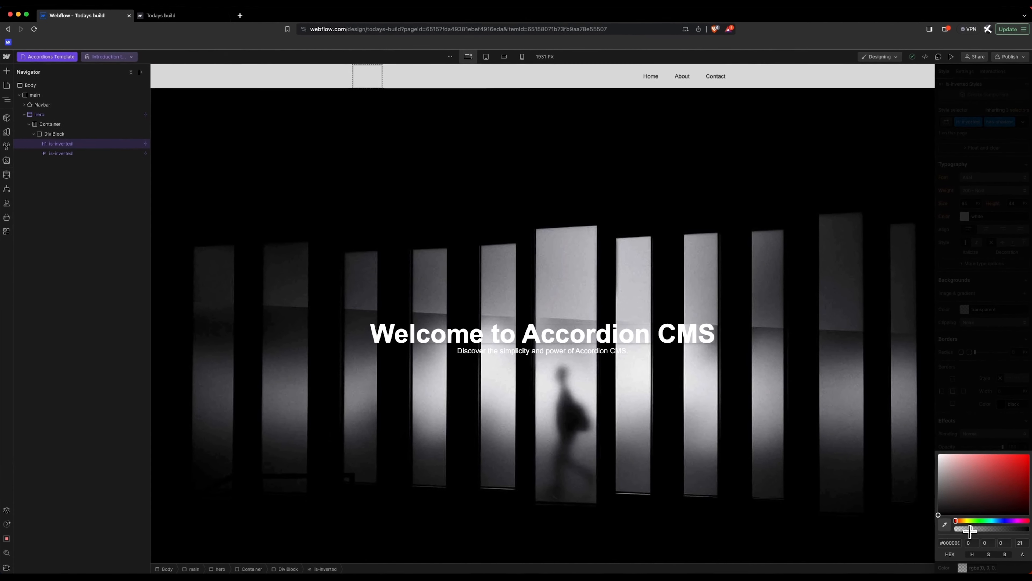
drag(971, 530, 965, 529)
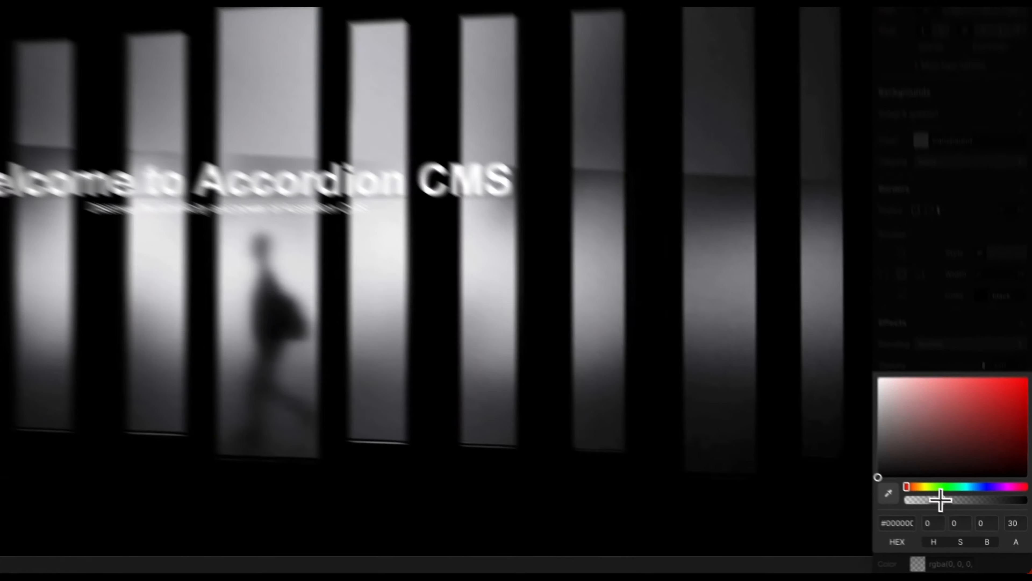
click(967, 449)
click(976, 472)
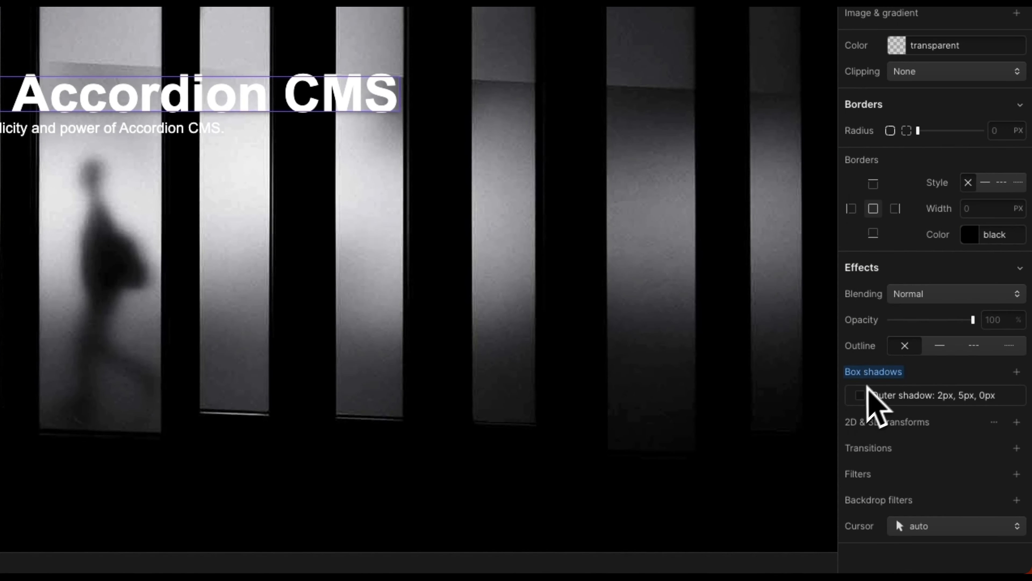
alt+click(881, 371)
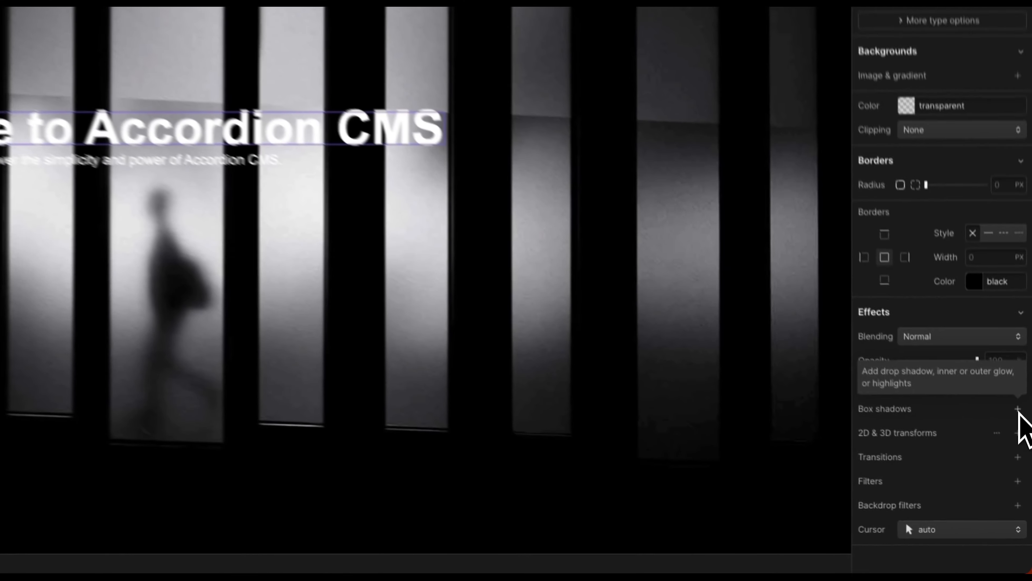
Step: Add another outer shadow to the heading, darken it, and remove it again
click(1024, 485)
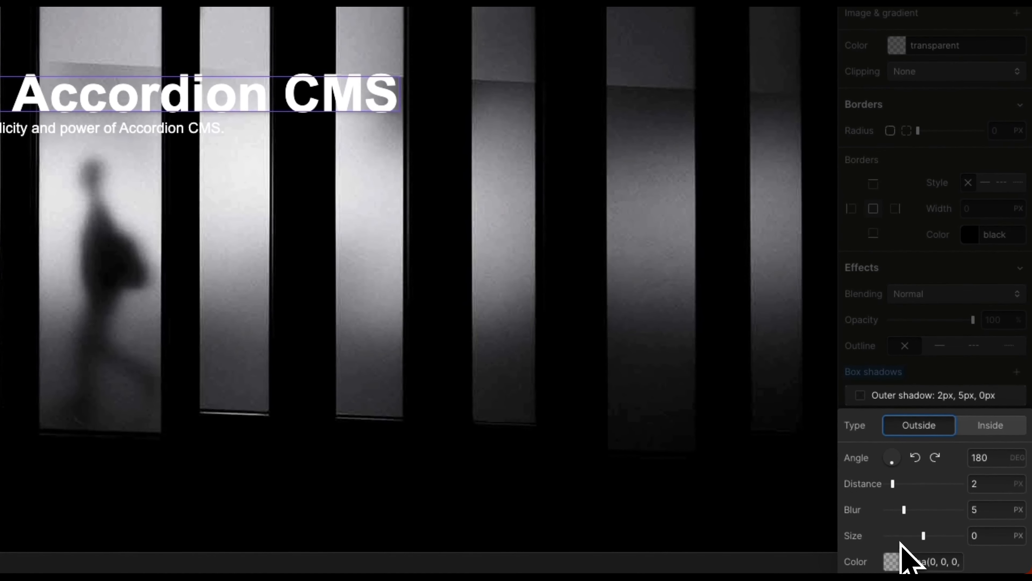
click(894, 562)
drag(907, 484, 942, 483)
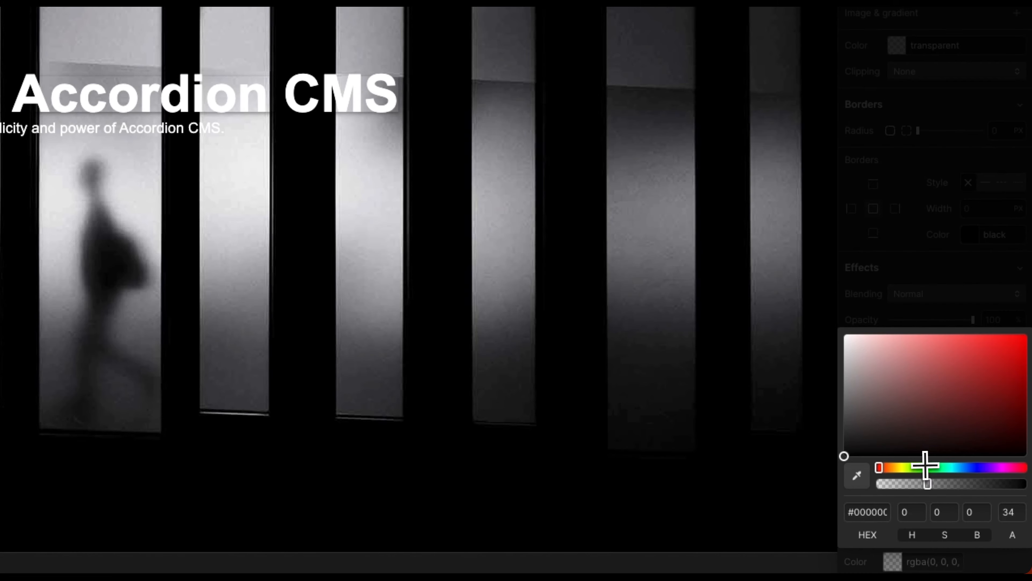
click(930, 323)
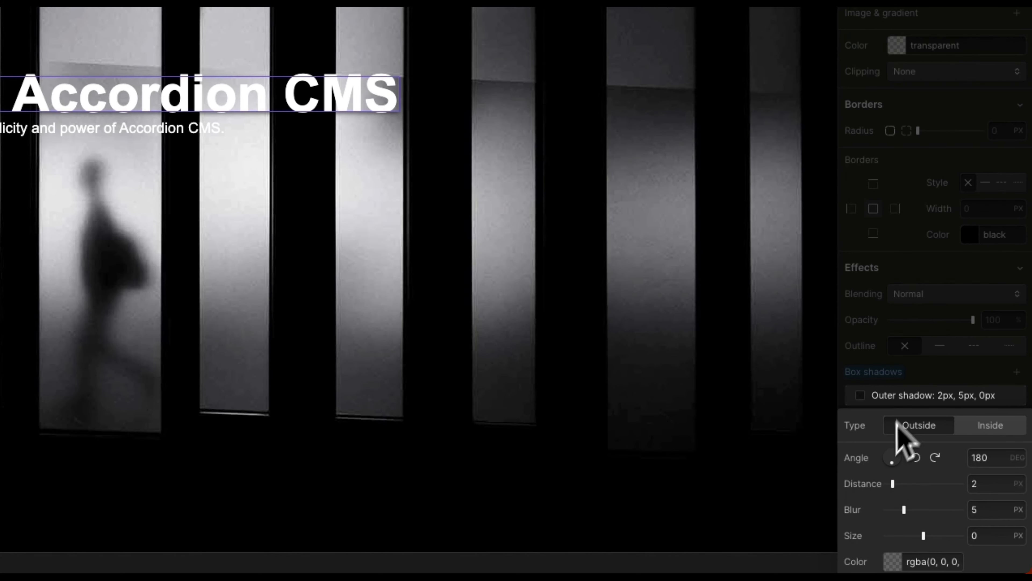
click(879, 401)
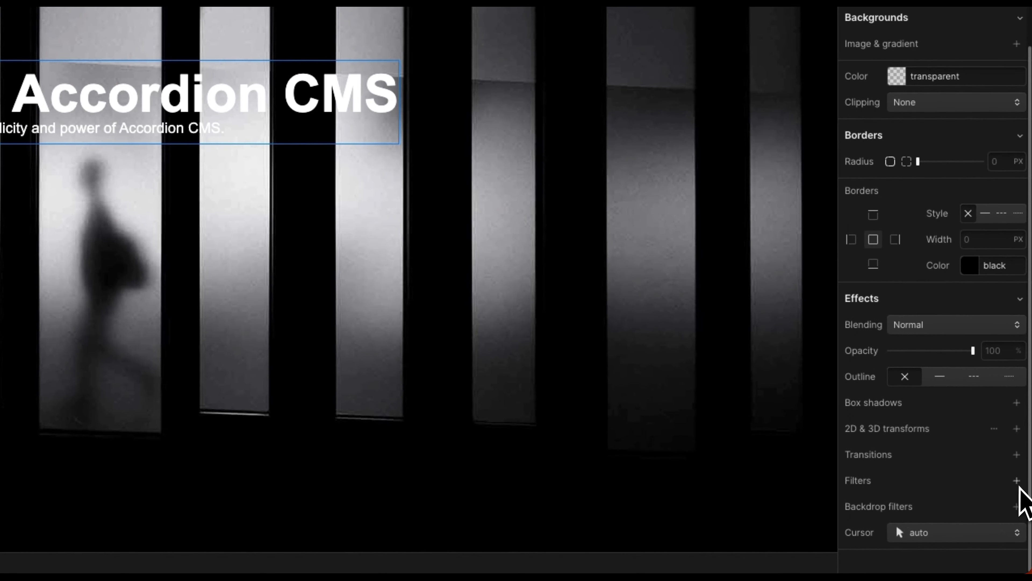
Step: Add and then remove a blur filter on the heading, and collapse the hero in the Navigator
click(1017, 482)
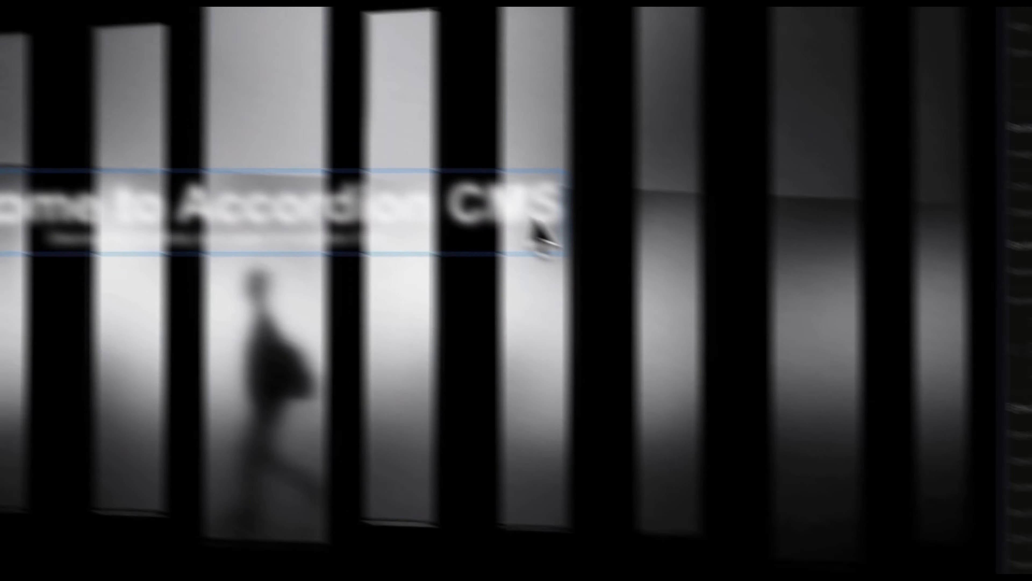
click(957, 539)
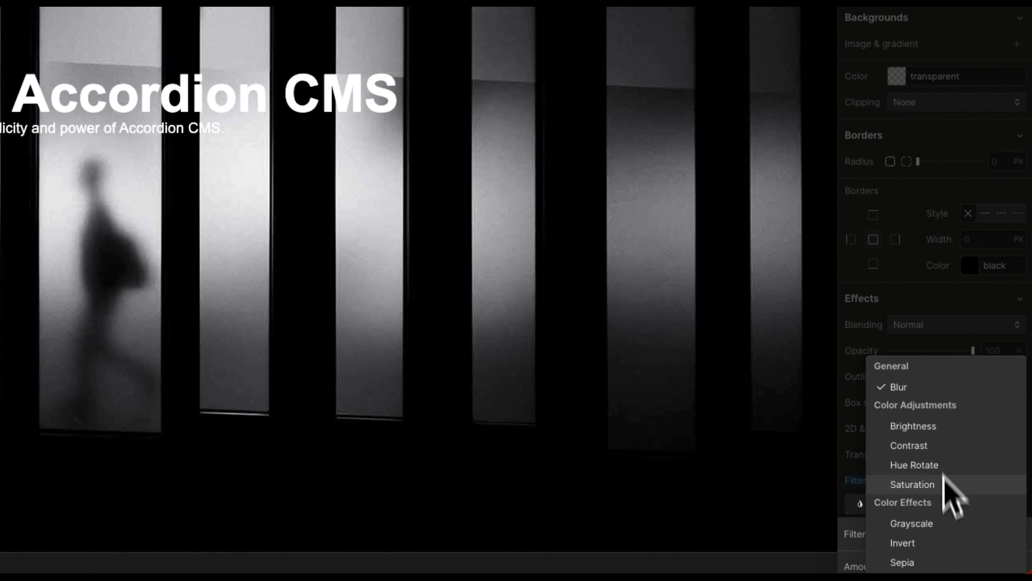
click(909, 386)
click(876, 494)
alt+click(867, 481)
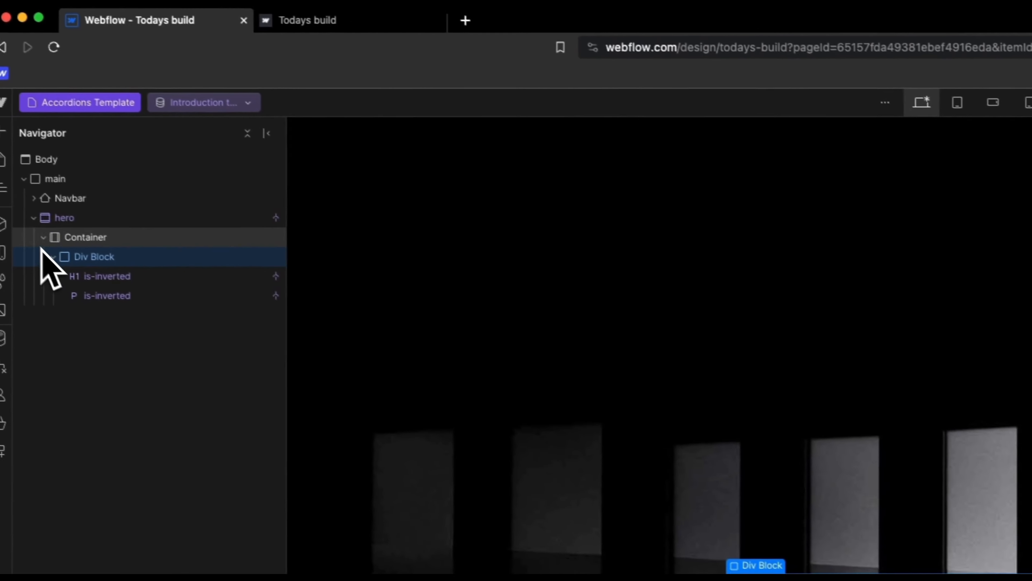
click(47, 224)
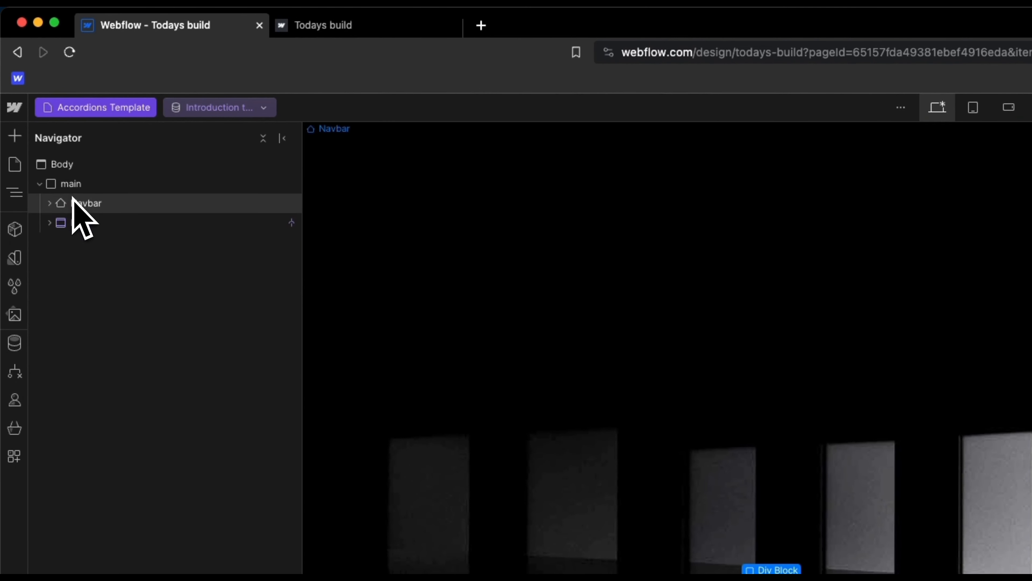
Step: Add a new Section inside the main wrapper
click(74, 185)
key(super+k)
text(sec)
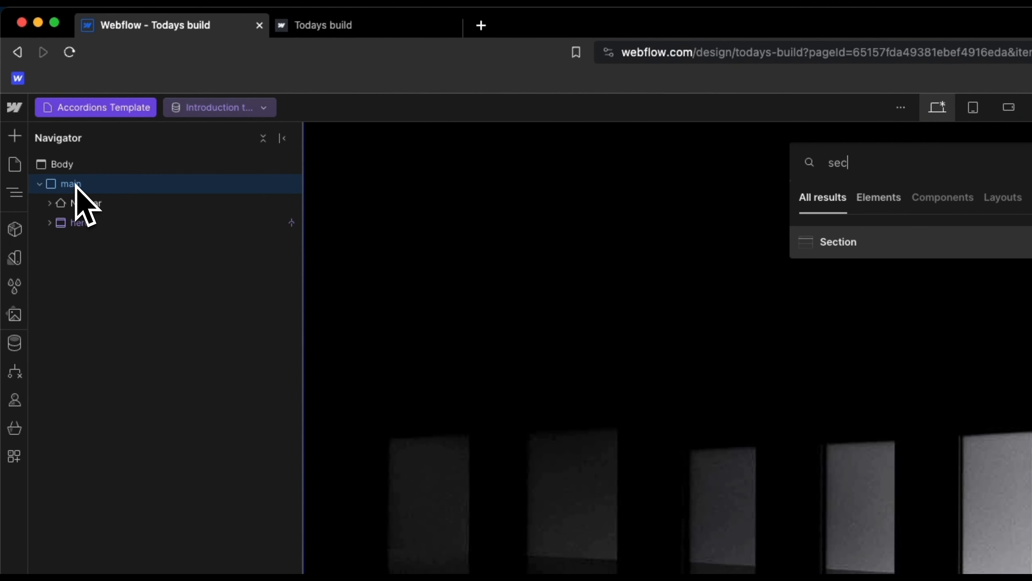
key(Return)
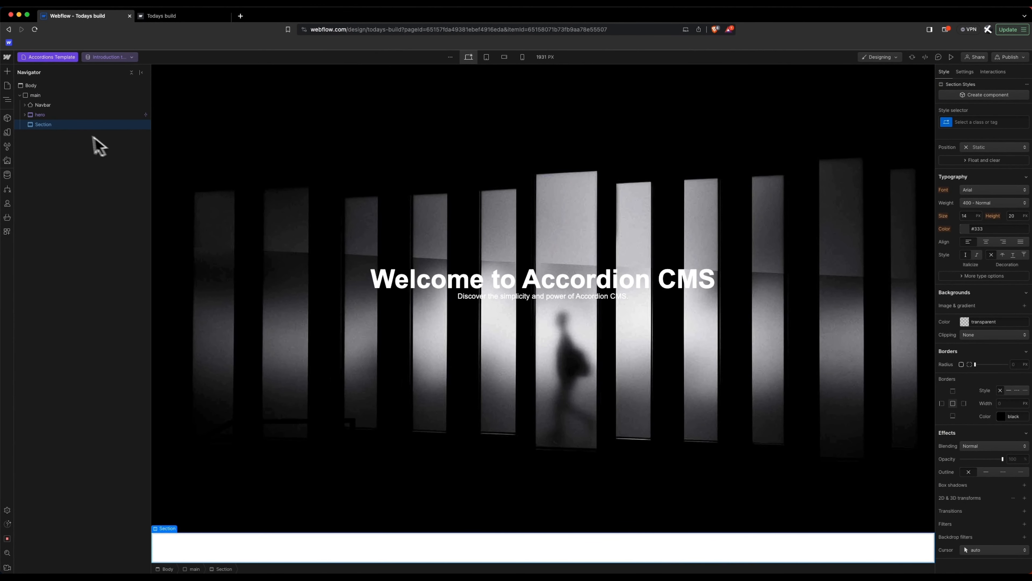
Step: Nest a Container in the Section and a Div Block inside the Container
key(super+k)
text(con)
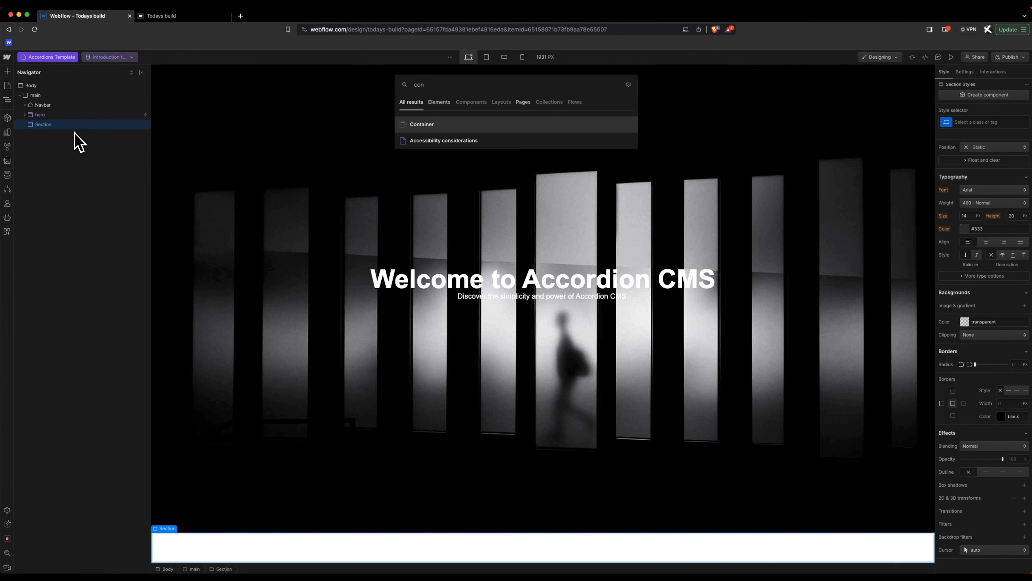
text(t)
key(Return)
key(super+k)
text(div)
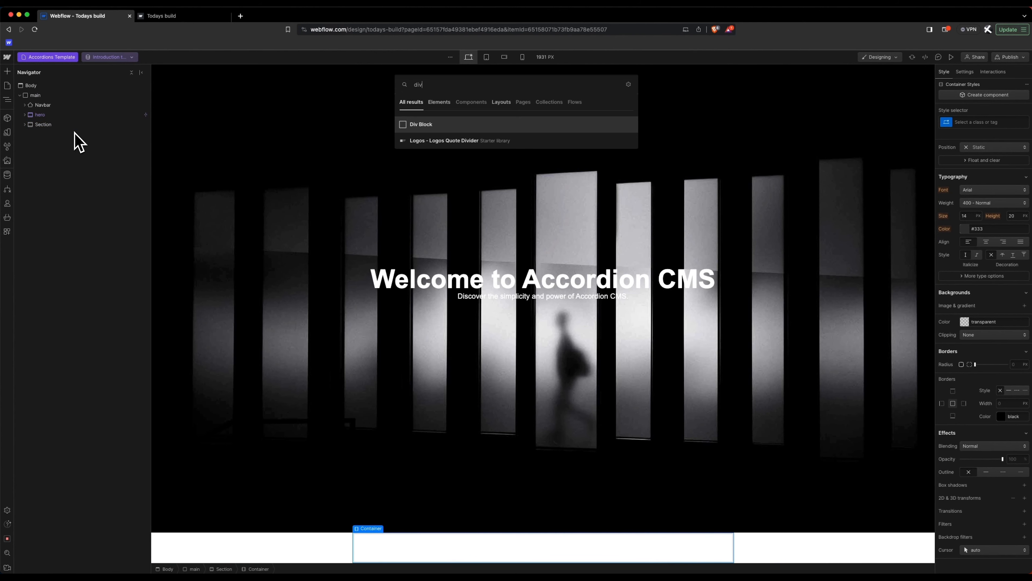
key(Return)
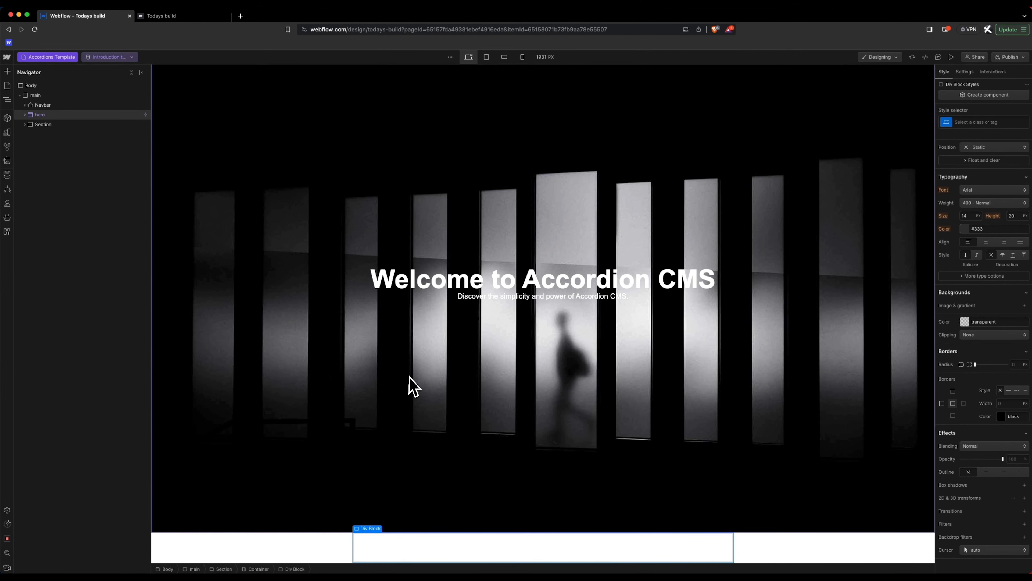
click(25, 124)
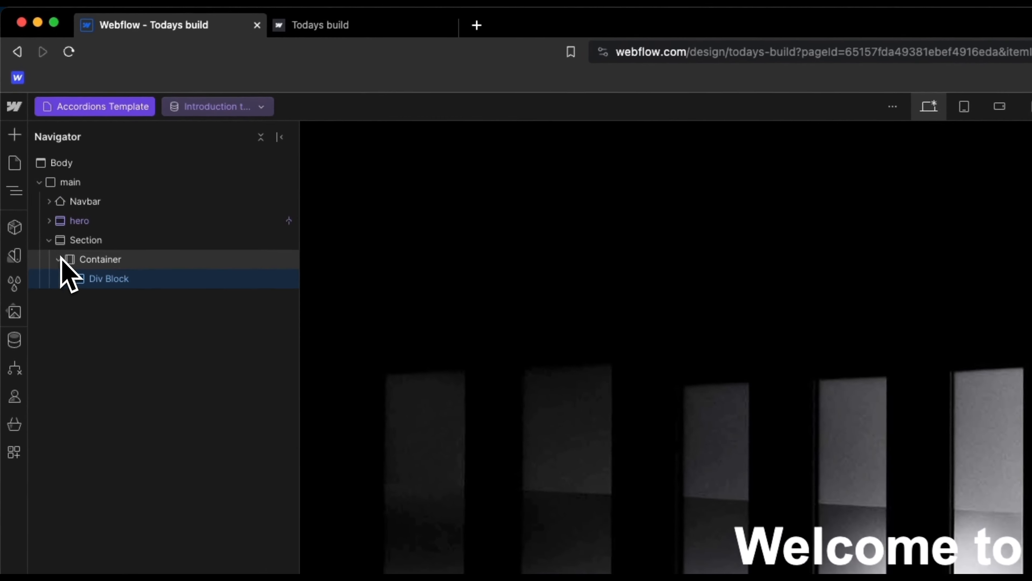
Step: Make the Div Block a grid with the second row deleted
click(106, 246)
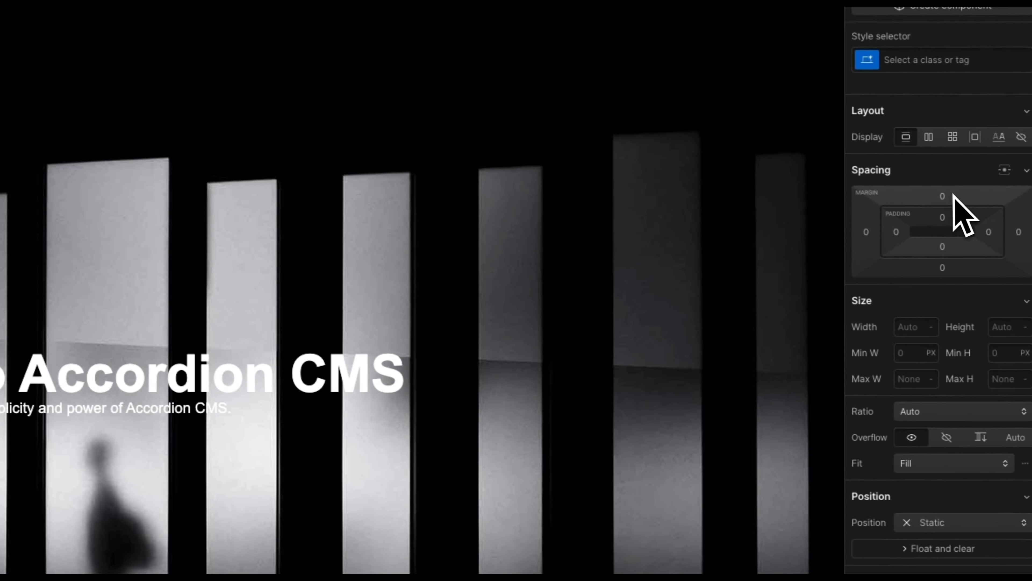
click(952, 136)
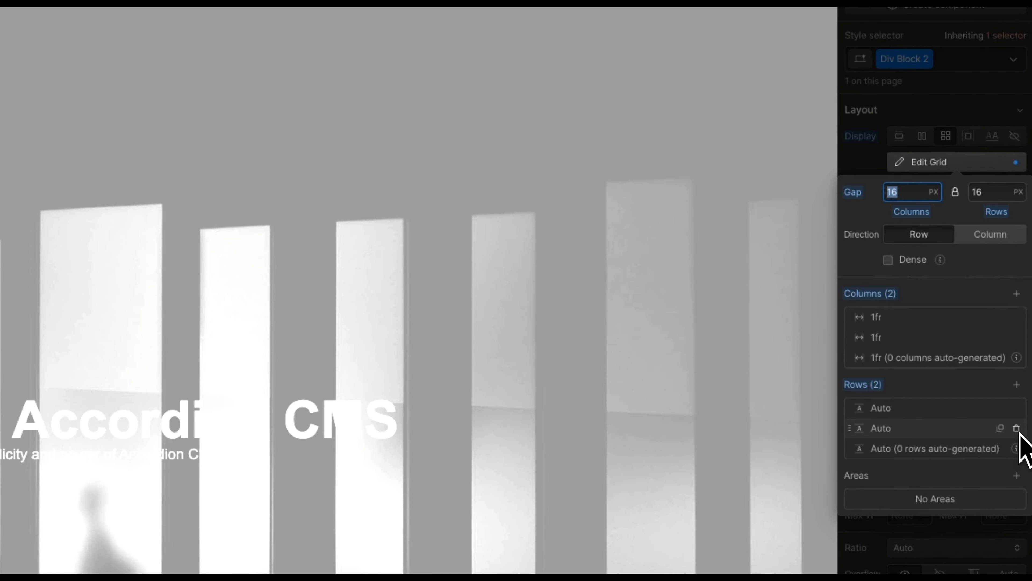
click(1016, 428)
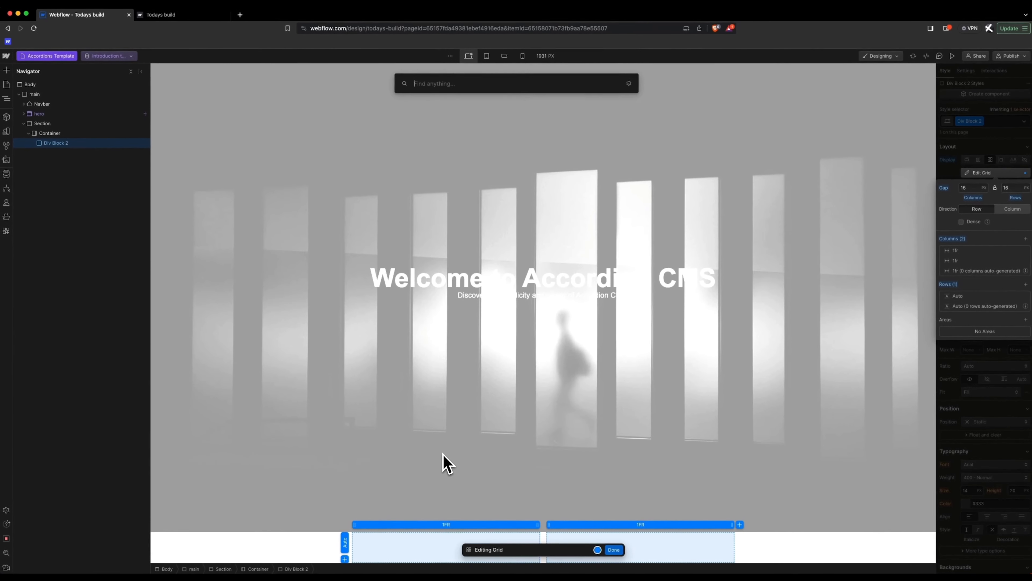
Step: Add two Div Blocks to the grid and unnest one so they sit side by side
text(div)
key(Return)
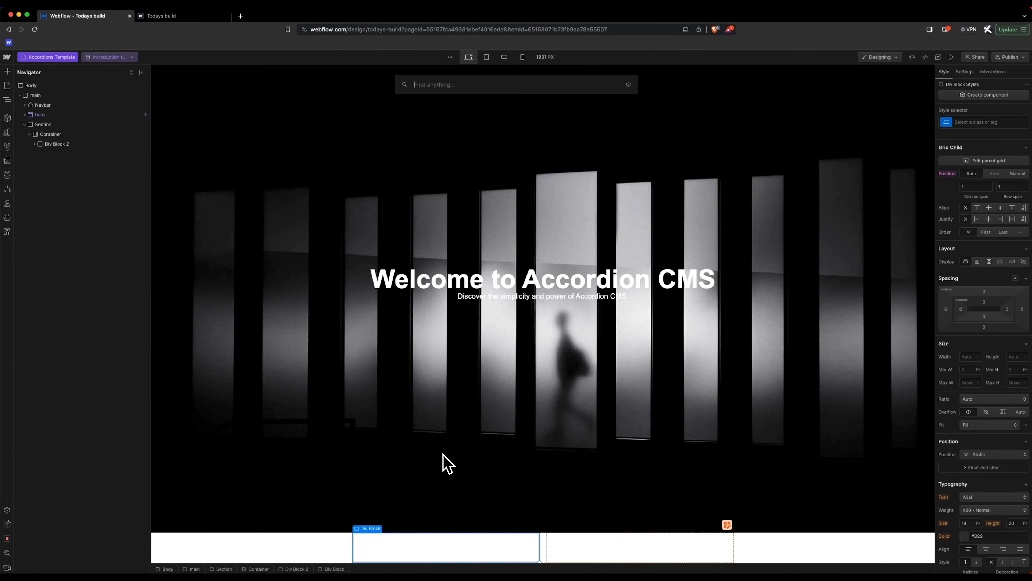
text(div)
key(Return)
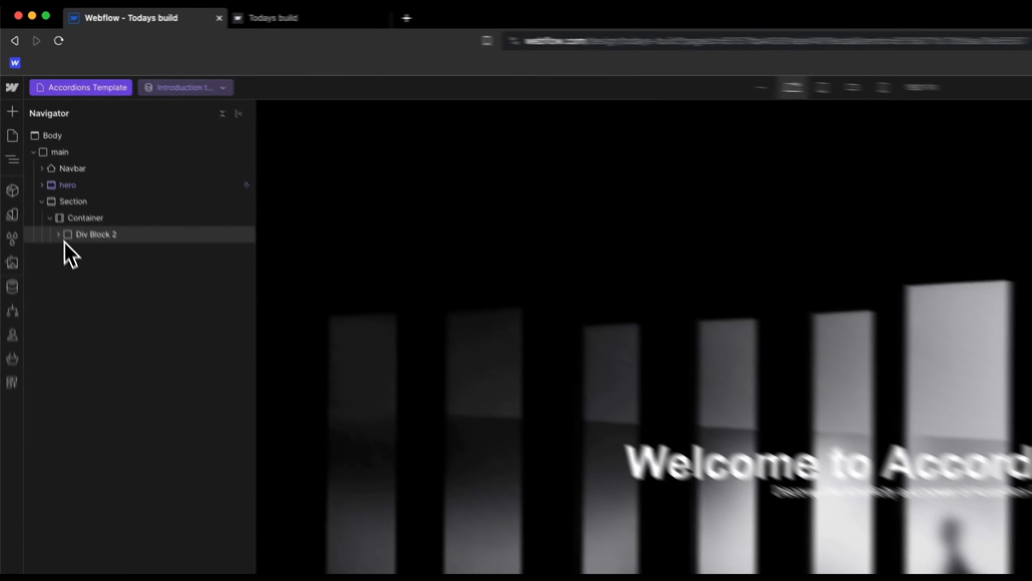
click(35, 144)
click(40, 154)
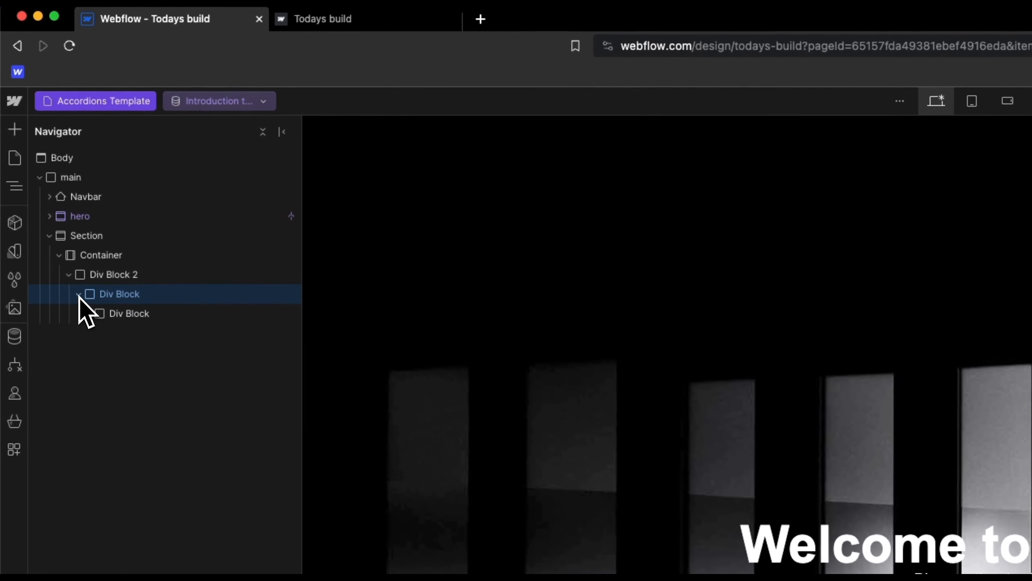
click(40, 154)
drag(105, 320, 81, 316)
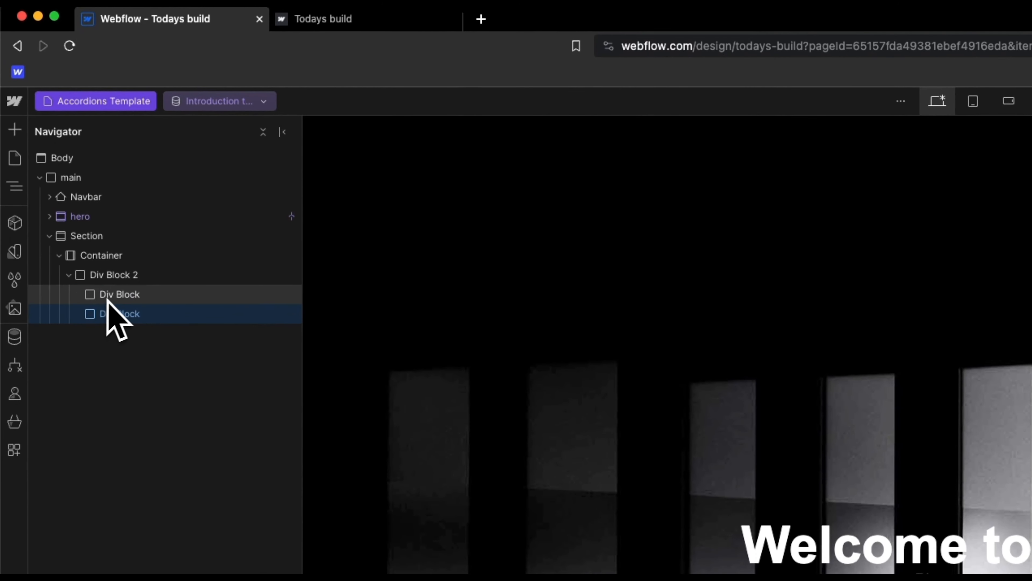
click(120, 276)
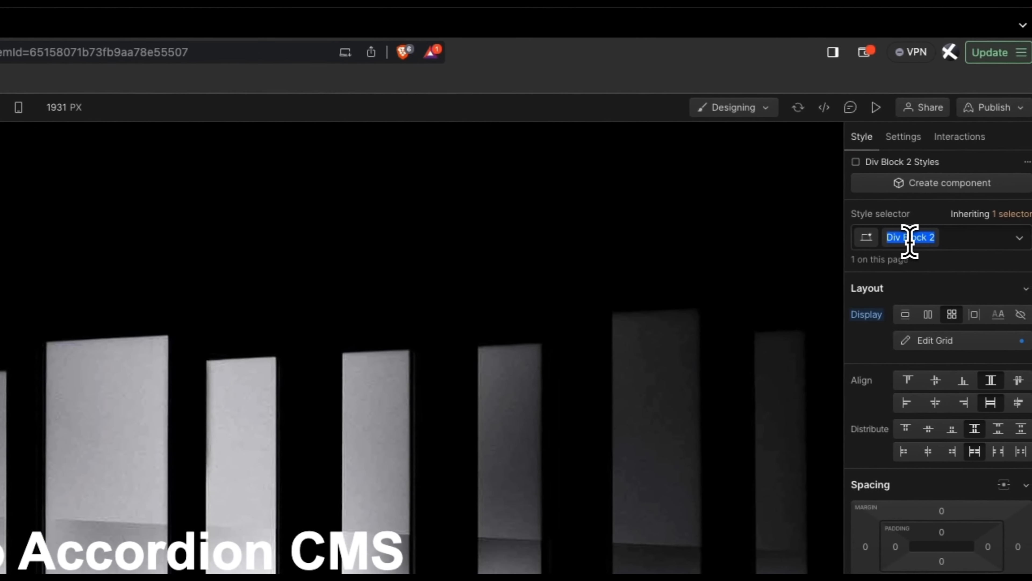
text(g)
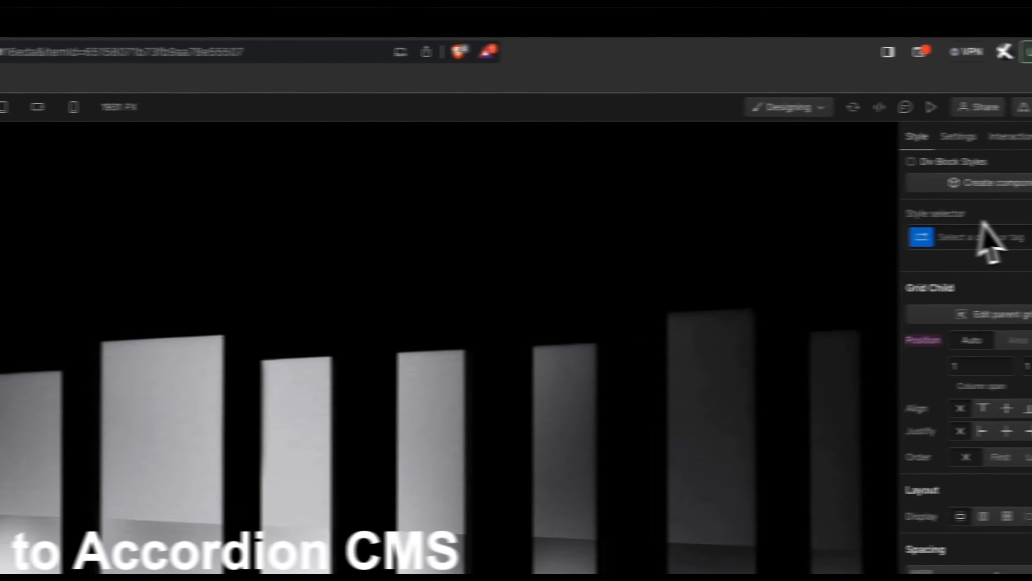
click(977, 235)
Step: Give the two grid cells the classes 'text' and 'image-container'
text(text)
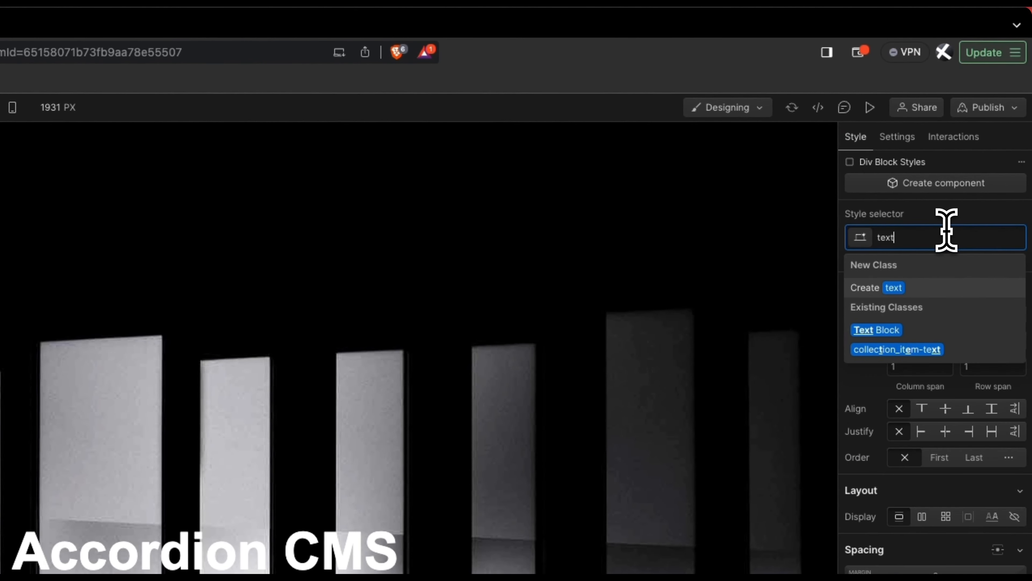
key(Return)
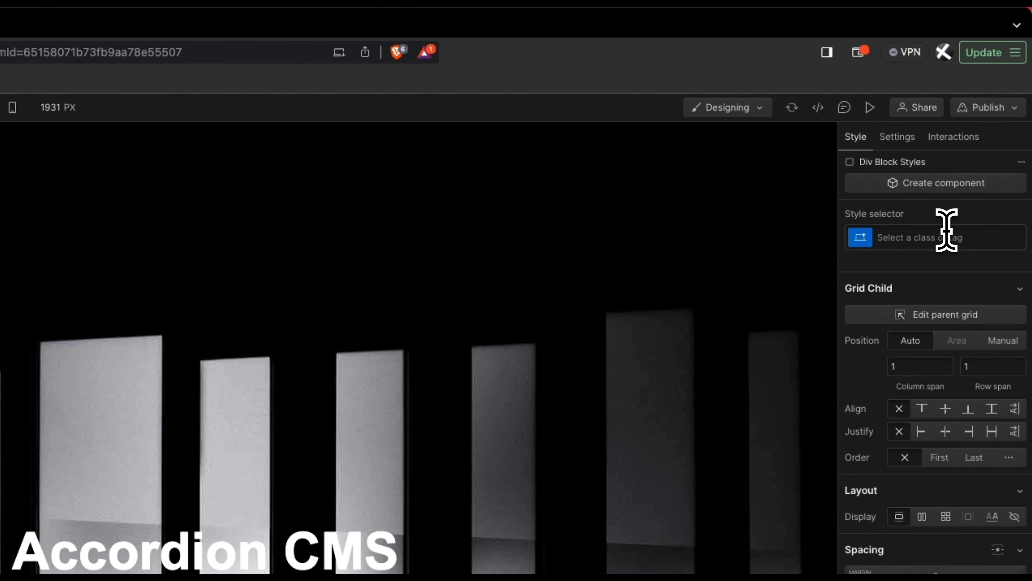
click(946, 231)
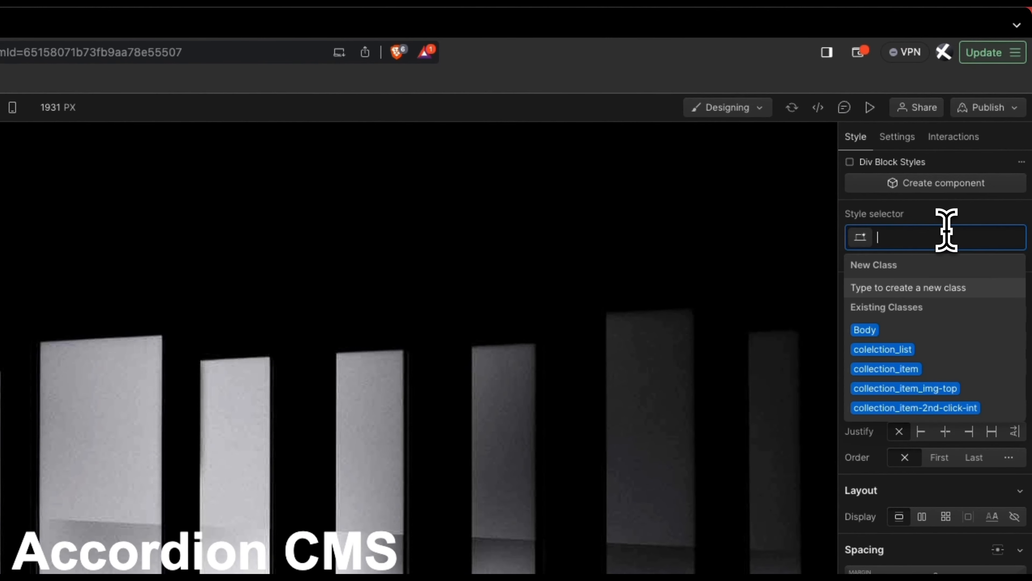
text(image-conta)
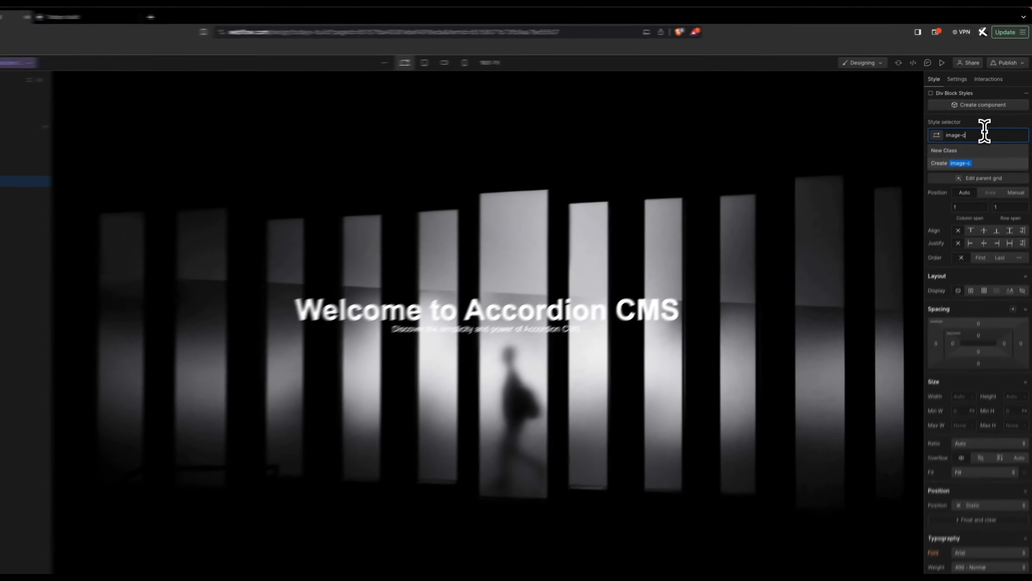
text(iner)
key(Return)
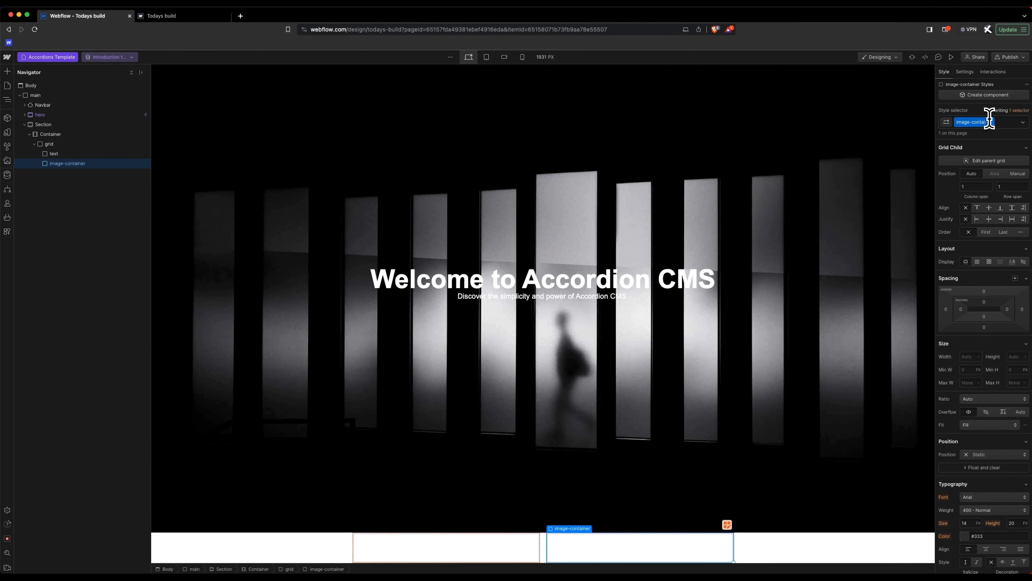
Step: Insert an Image element into the image-container cell
key(super+e)
text(img)
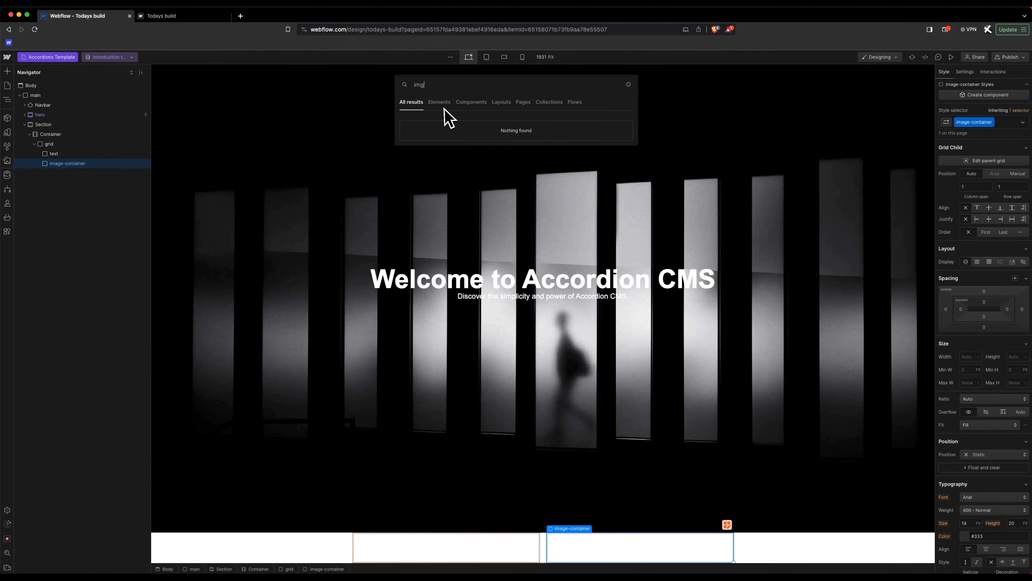
key(Return)
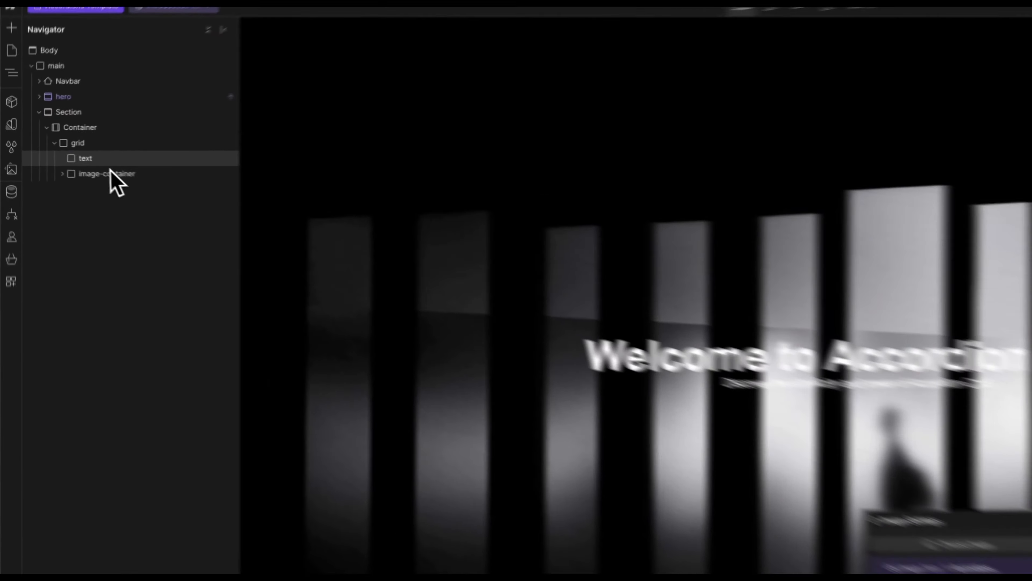
click(110, 162)
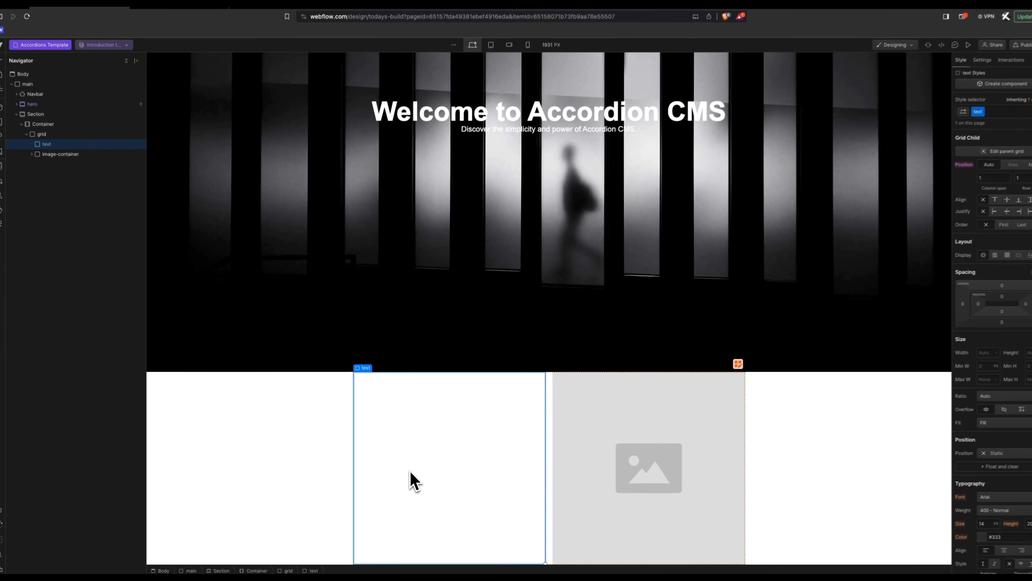
Step: Insert an H2 and a lorem ipsum Paragraph into the text cell, dismissing the Leave site prompt
key(super+e)
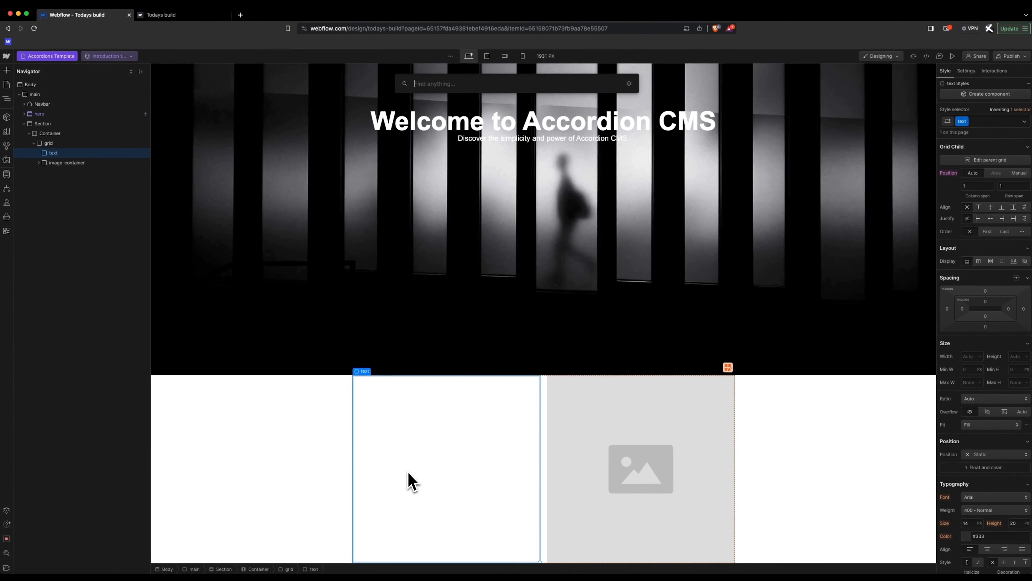
text(h2)
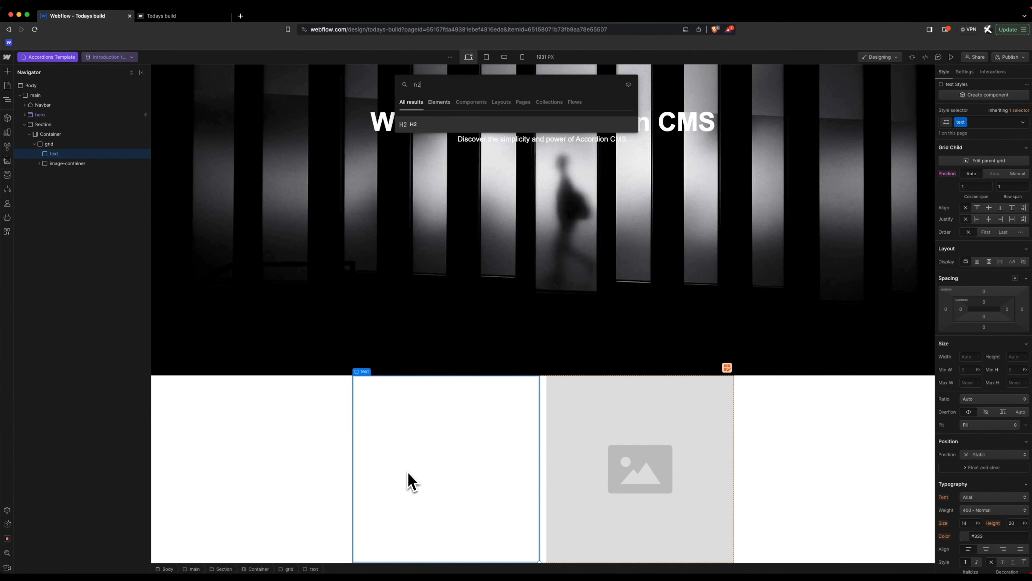
key(Return)
key(super+r)
key(Escape)
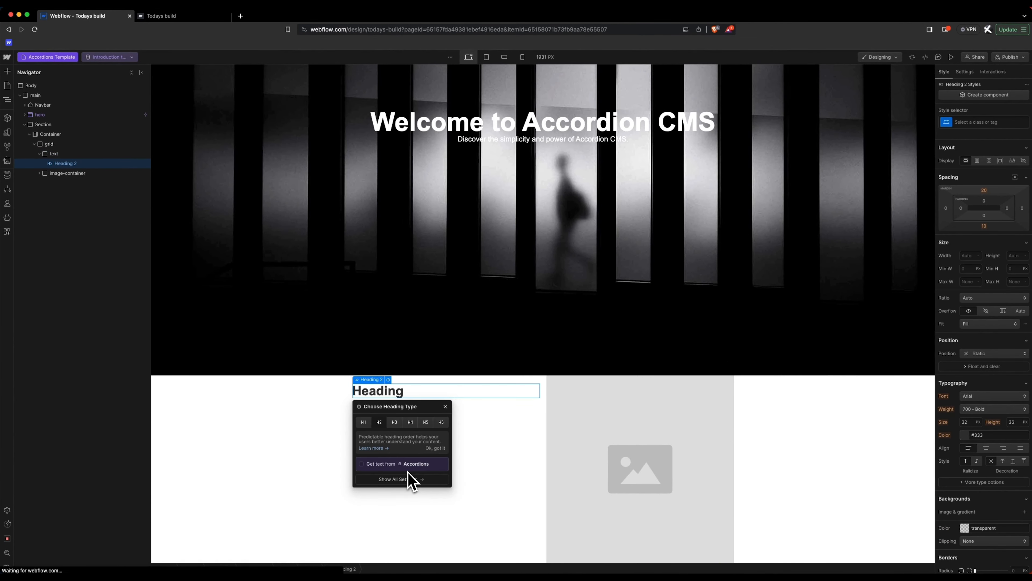
key(super+e)
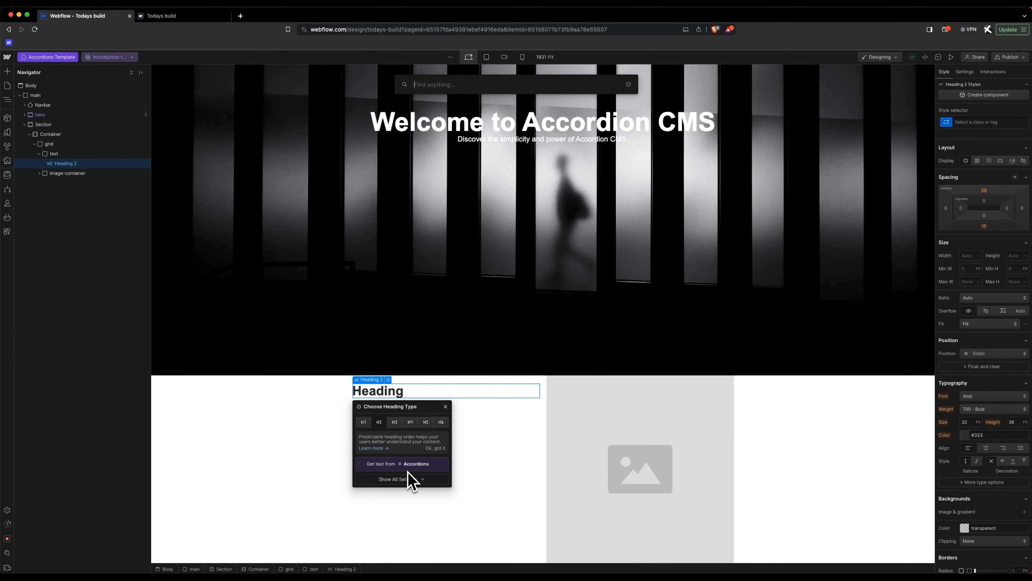
text(pa)
key(Return)
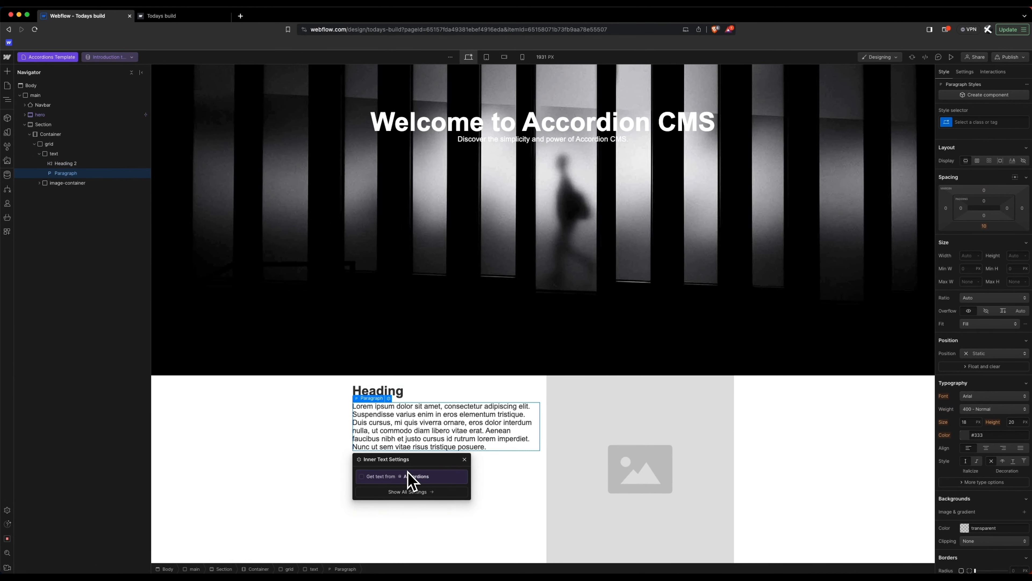
click(400, 391)
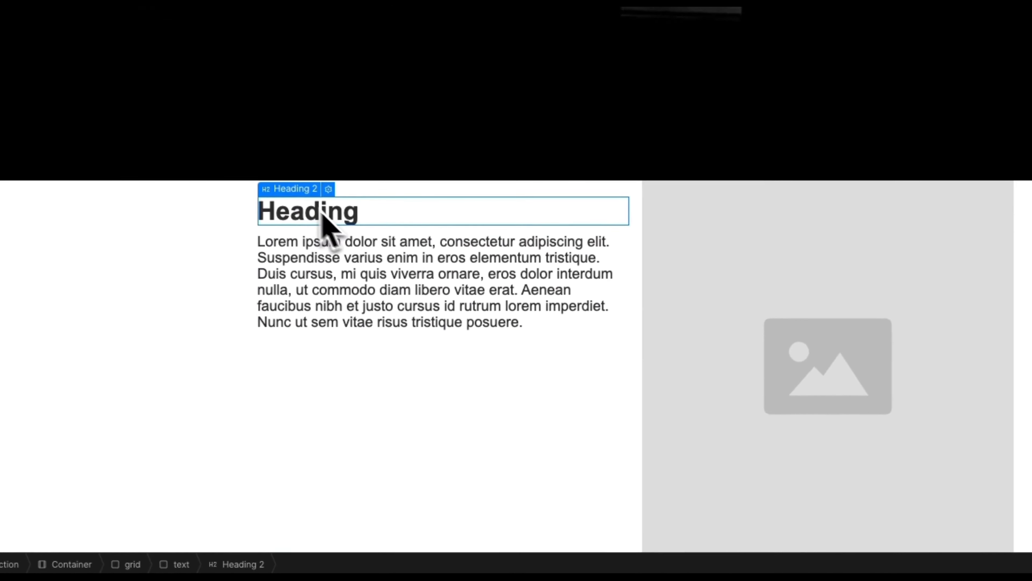
Step: Bind the heading to the Section 2 - Heading field, so it reads Easy Content Management
click(387, 379)
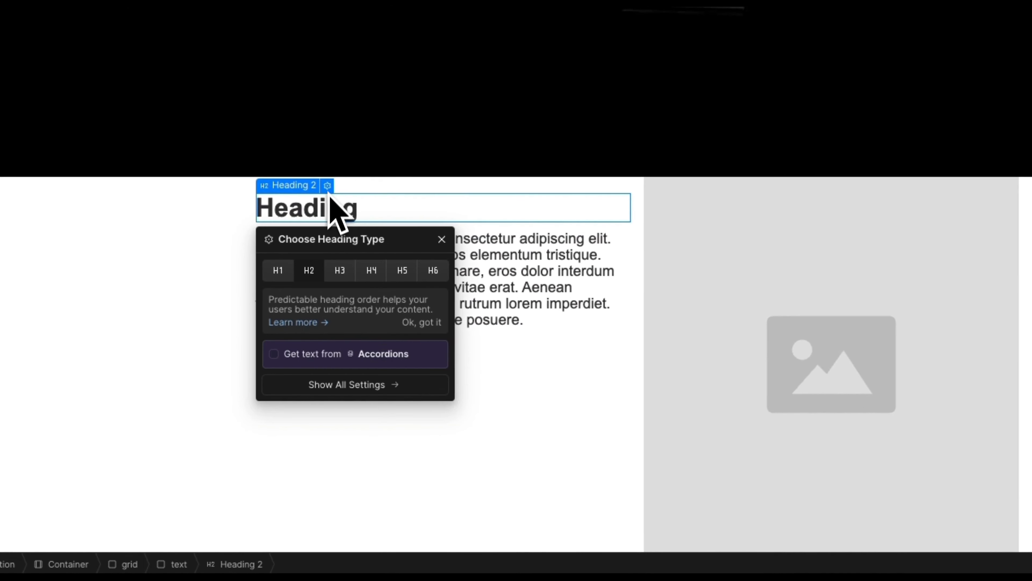
click(302, 358)
click(311, 374)
scroll(353, 423, down, 1)
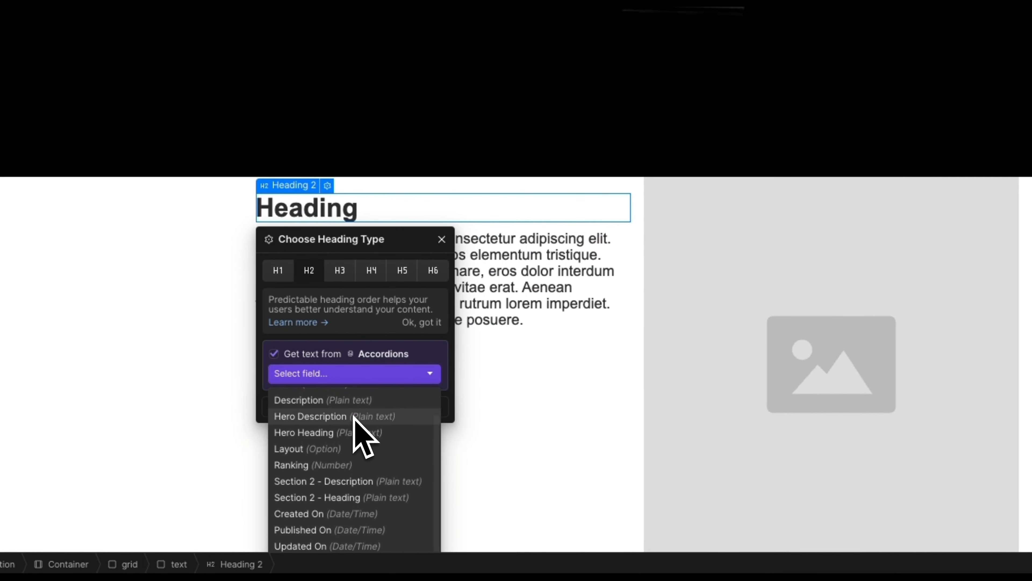
click(362, 498)
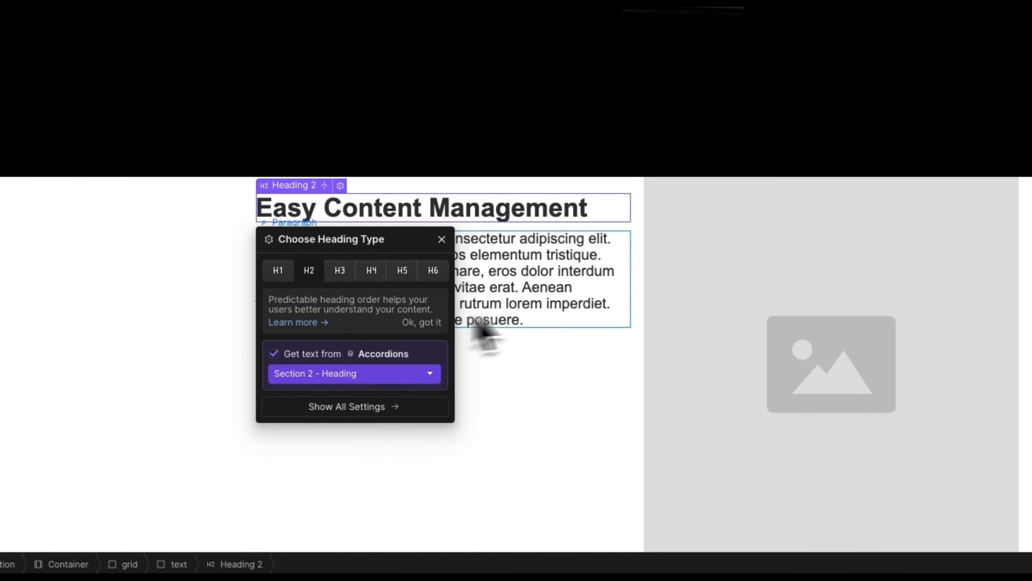
Step: Bind the paragraph's text to the Accordions Section 2 - Description field
click(523, 288)
click(328, 223)
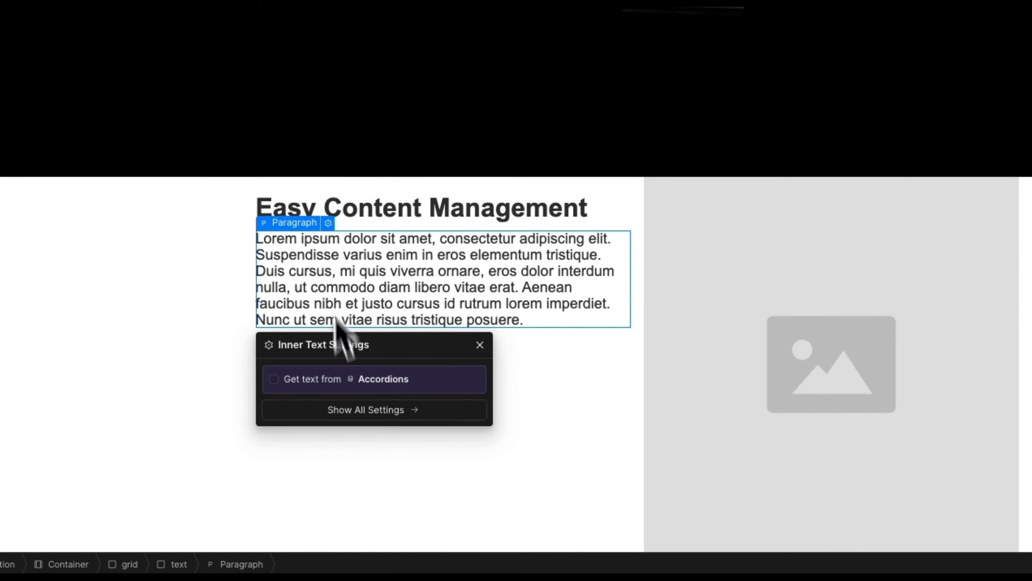
click(342, 378)
click(340, 402)
scroll(338, 508, down, 1)
click(354, 509)
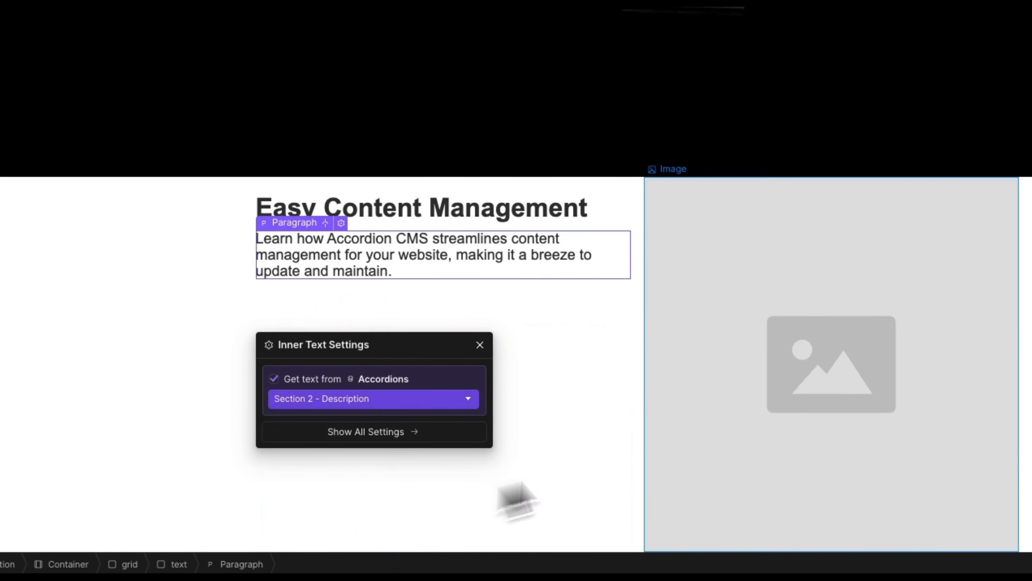
click(730, 314)
click(698, 169)
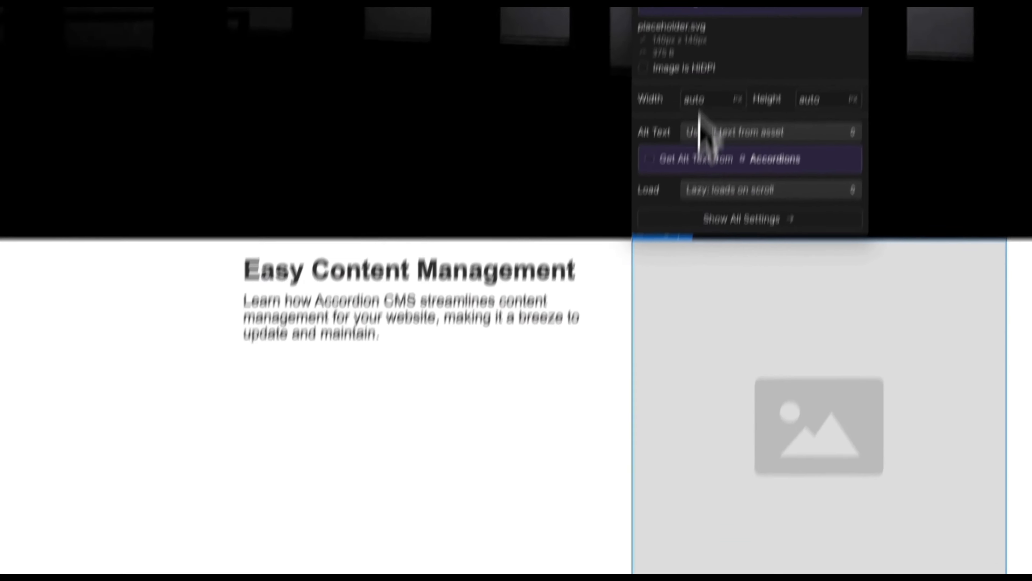
Step: Pull the section image from the Accordions Image top field and set the text block's Grid Child Align to center
click(682, 84)
click(730, 275)
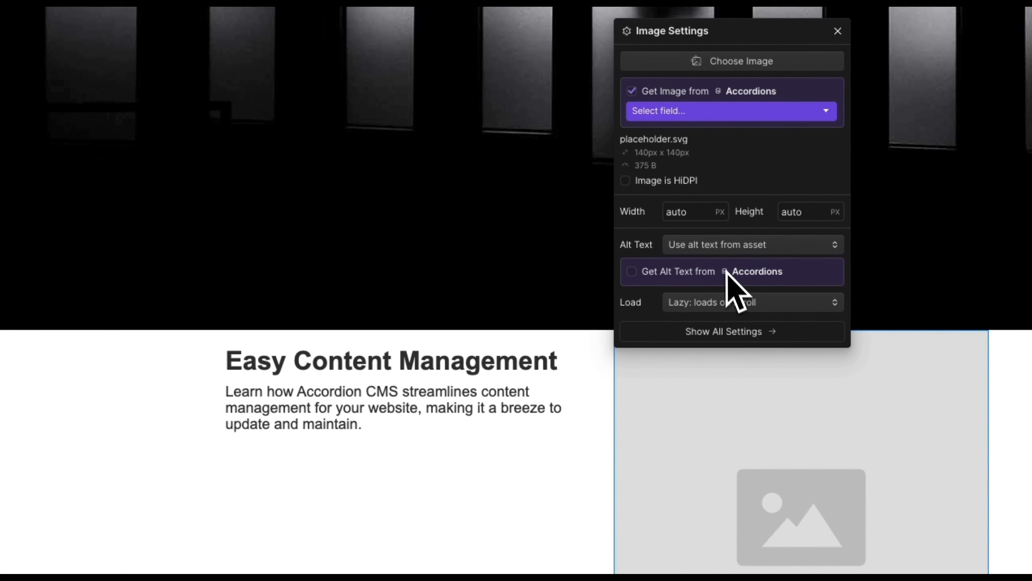
click(713, 117)
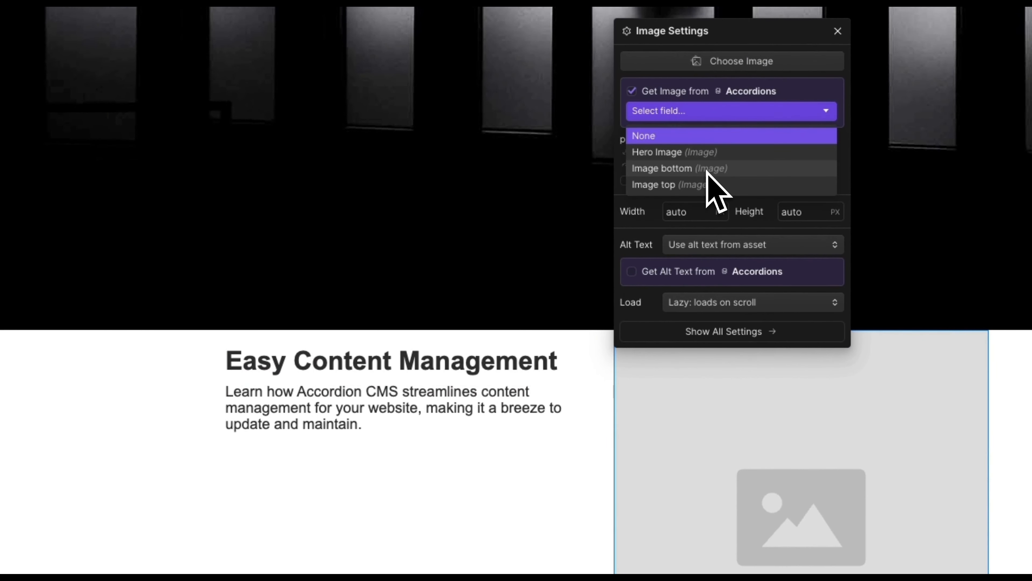
click(701, 185)
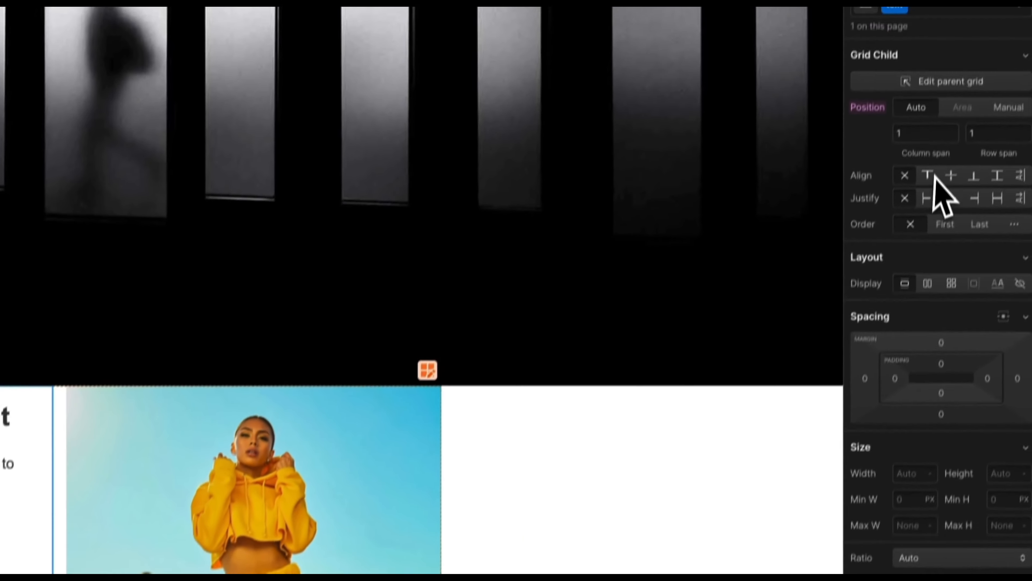
click(953, 171)
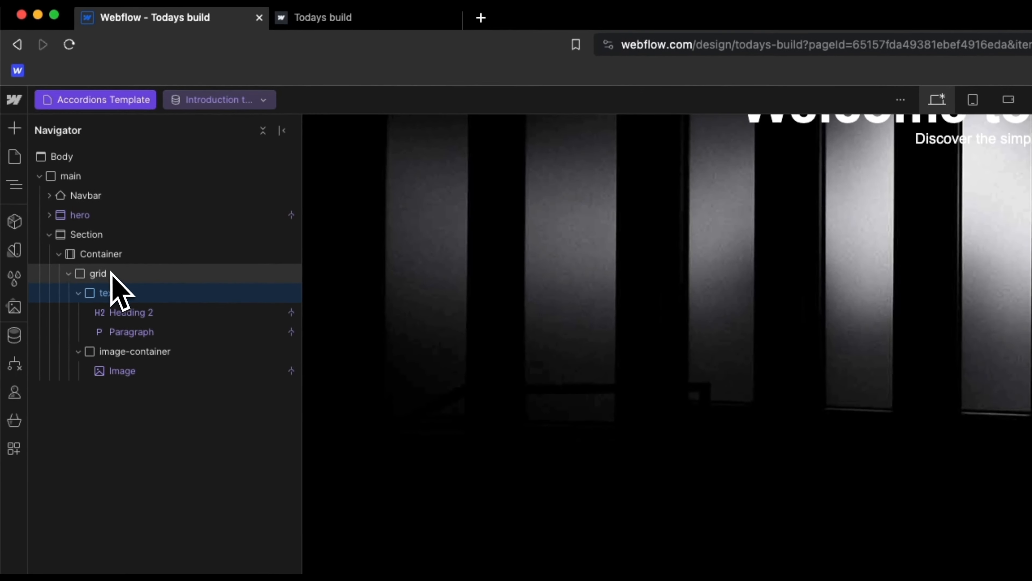
Step: Select the Container holding the grid and drag its top and bottom margin to 56 px under class Container 2
click(111, 275)
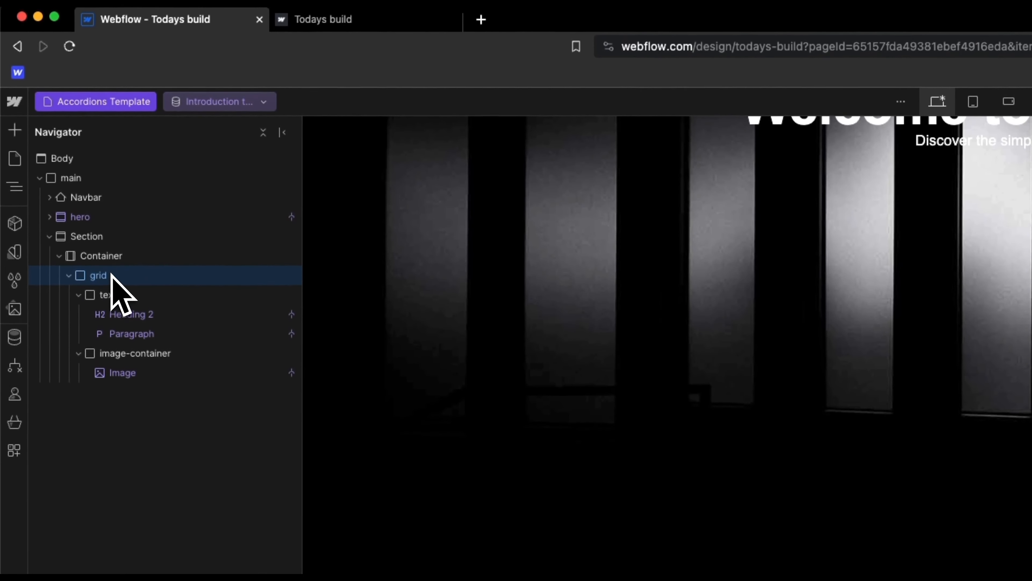
click(108, 257)
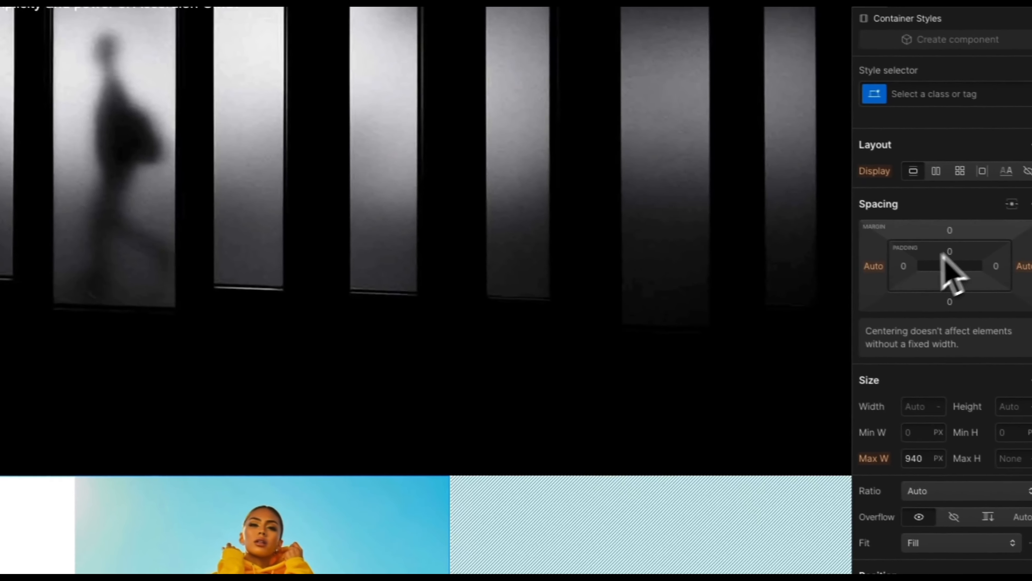
drag(939, 226, 938, 171)
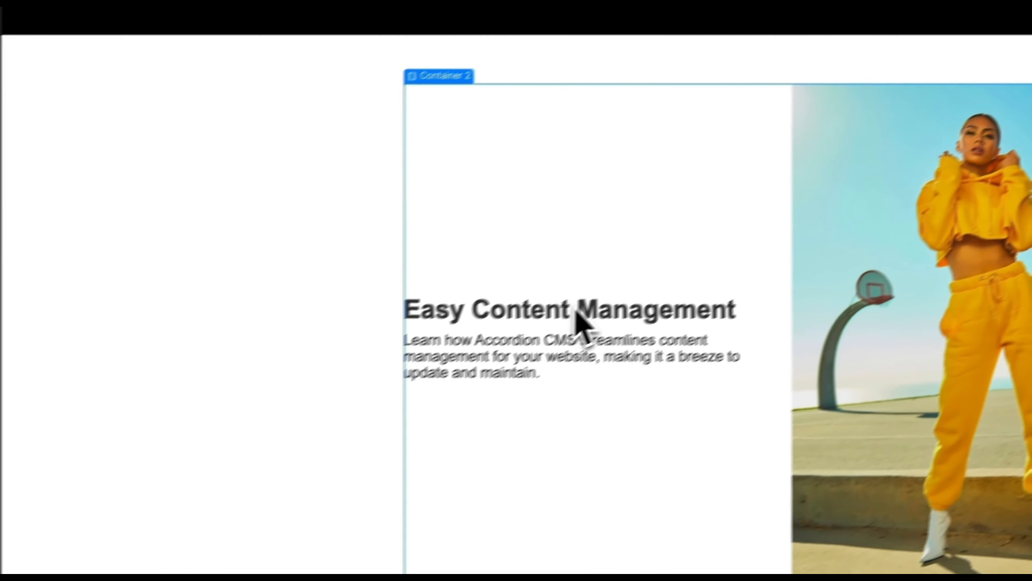
Step: Select the whole section and scroll the canvas to review the new spacing
click(334, 295)
scroll(355, 270, up, 5)
scroll(355, 269, down, 5)
scroll(379, 251, up, 8)
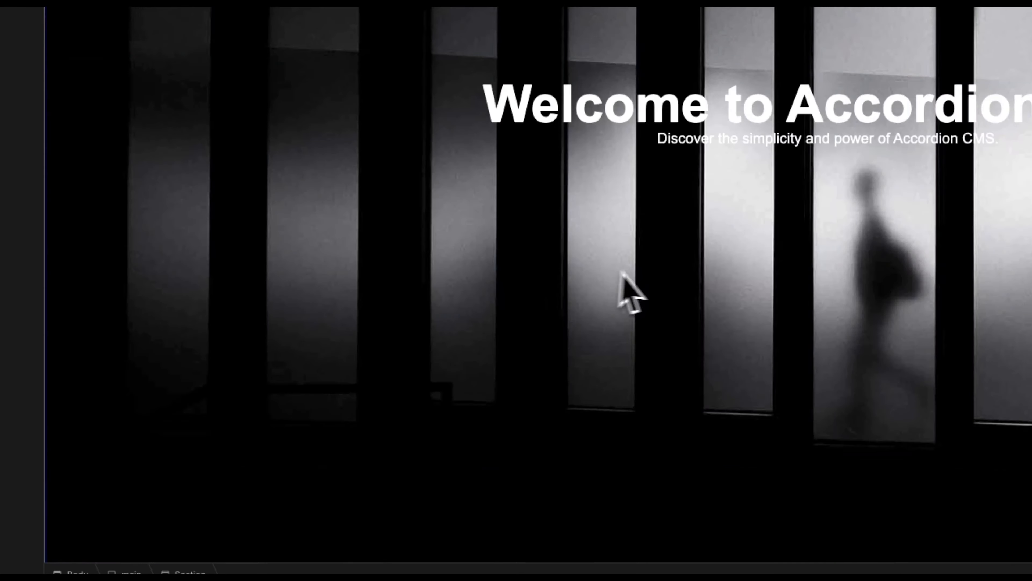
scroll(687, 294, down, 5)
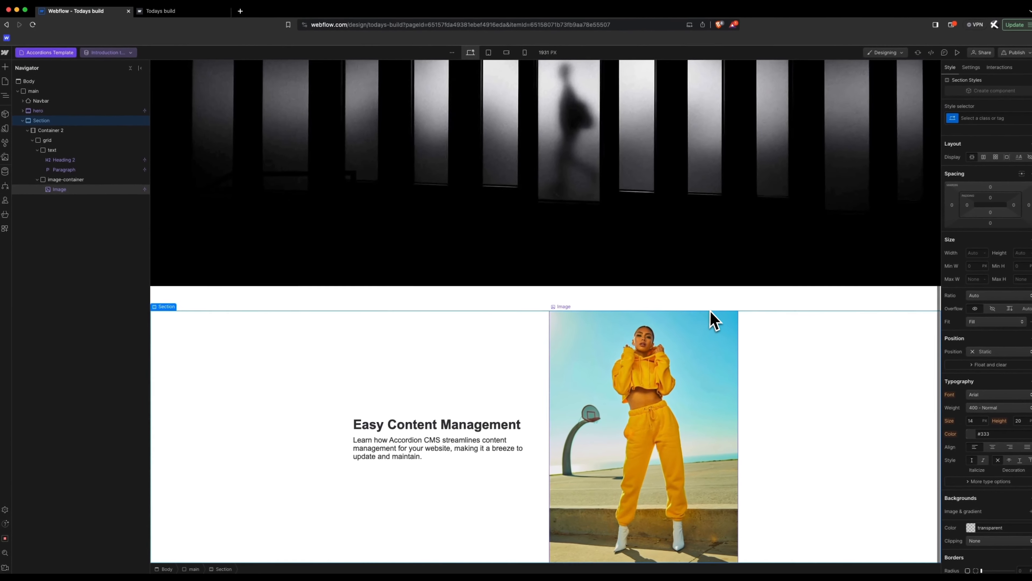
scroll(714, 321, up, 6)
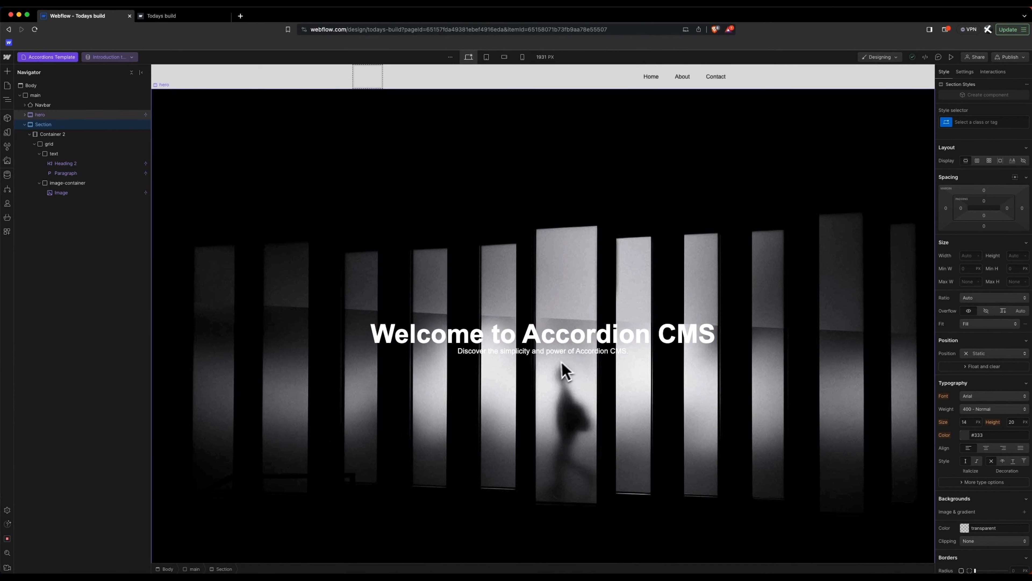
Step: Preview the Accessibility Considerations item, then the Case Studies item
scroll(542, 355, down, 10)
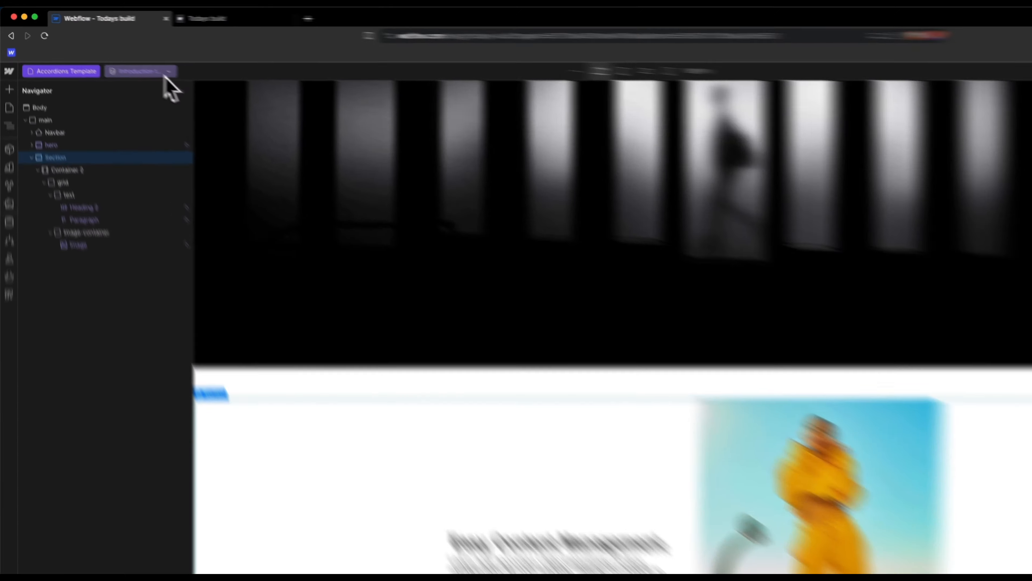
click(129, 60)
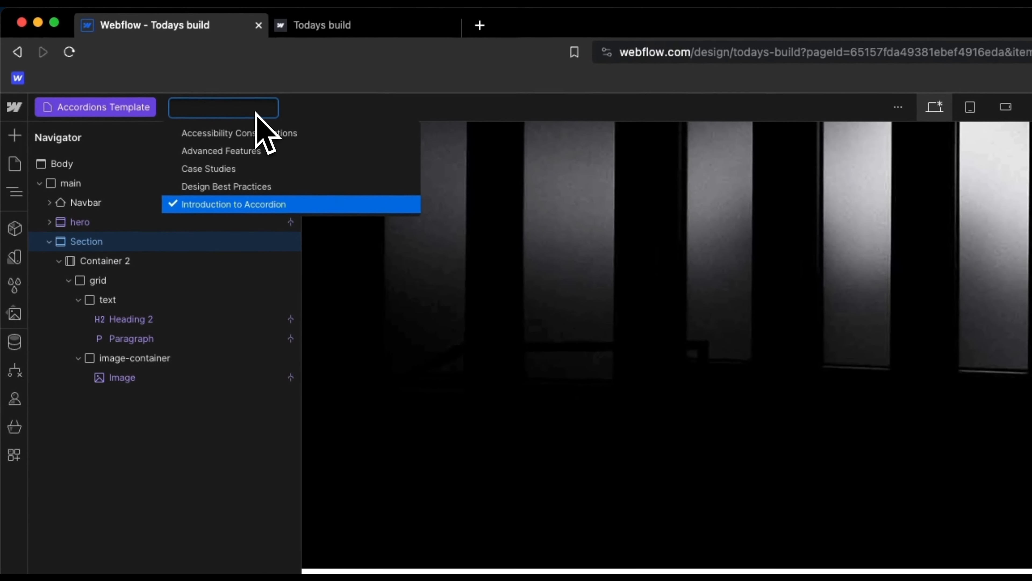
click(247, 141)
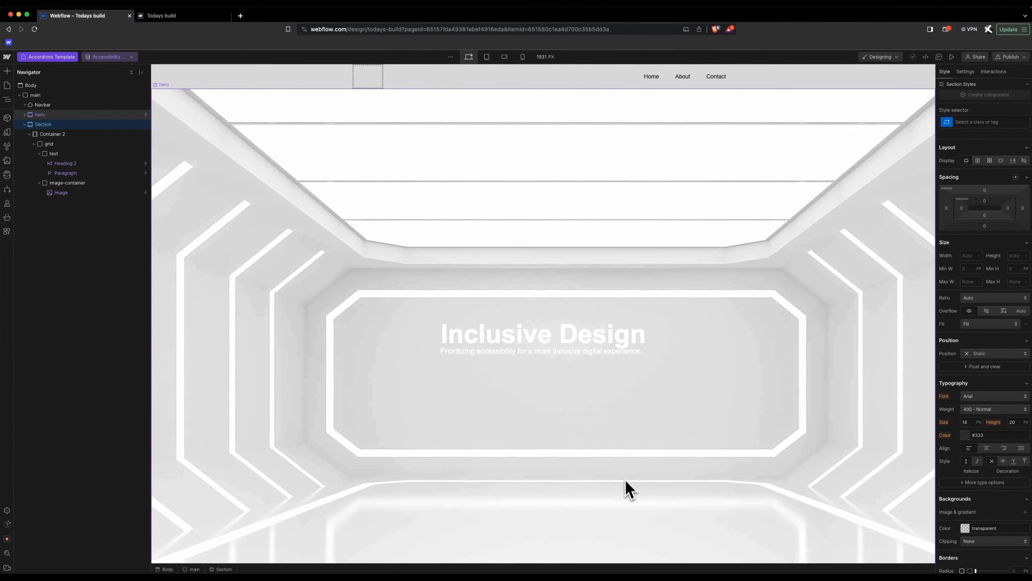
scroll(614, 489, down, 8)
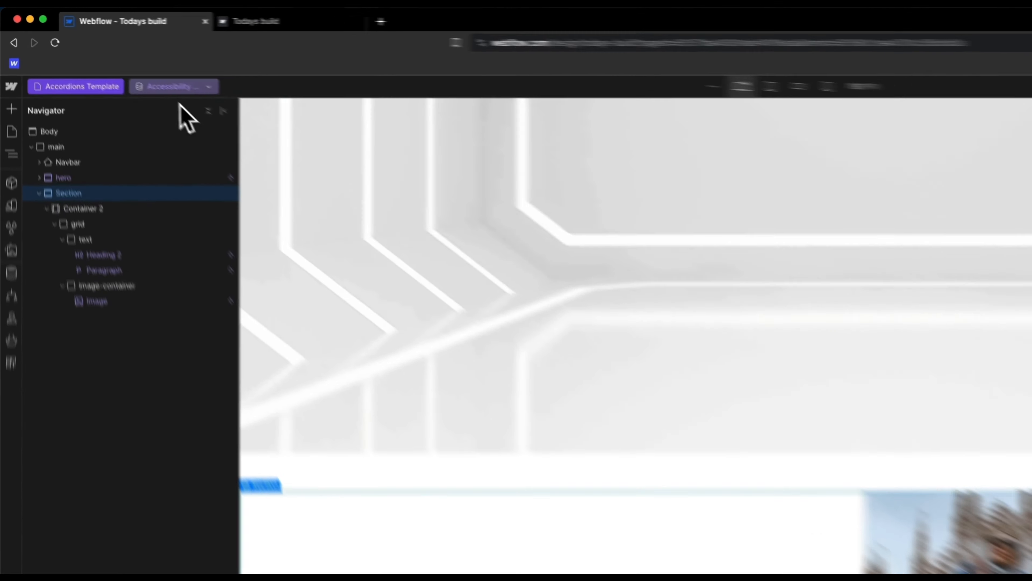
click(110, 57)
click(115, 85)
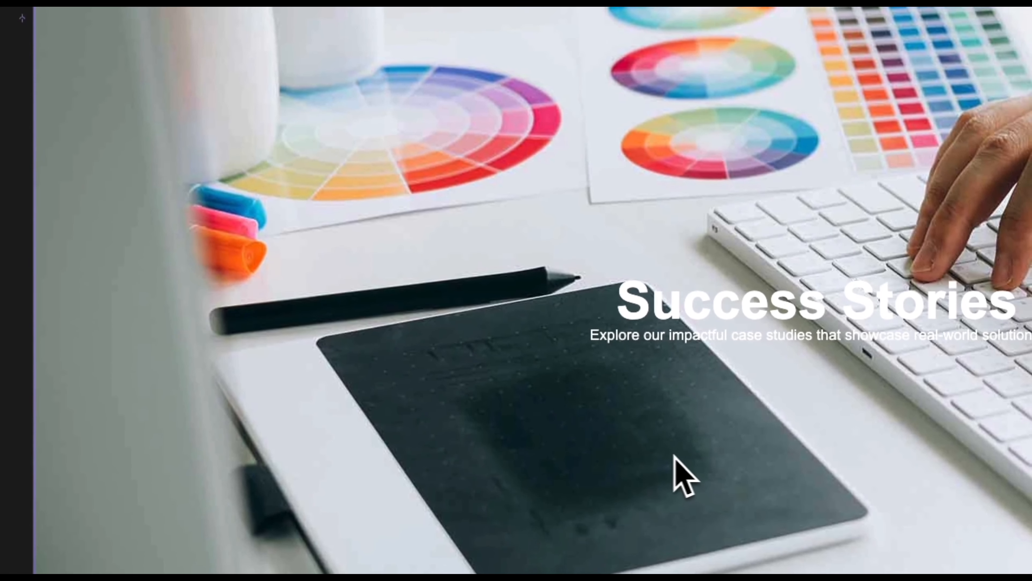
Step: Preview Design Best Practices, then return to Case Studies and collapse the section's children in the Navigator
scroll(673, 456, down, 10)
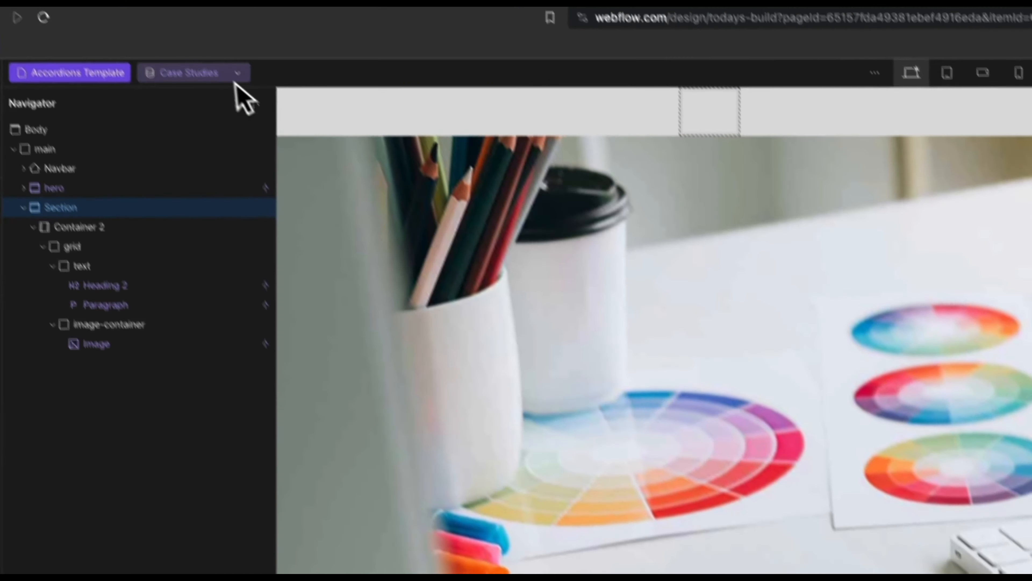
click(233, 79)
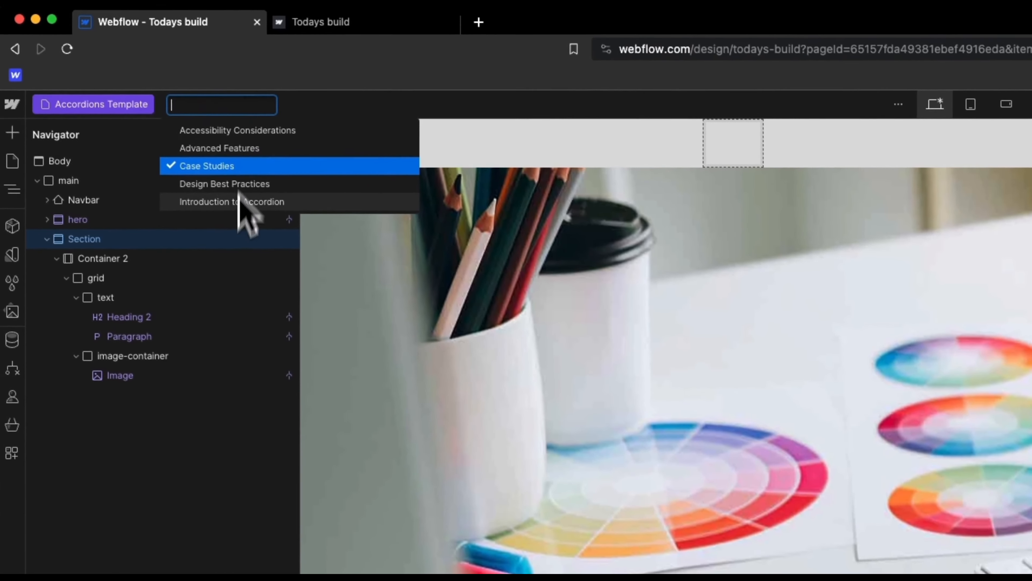
click(239, 185)
scroll(684, 395, down, 10)
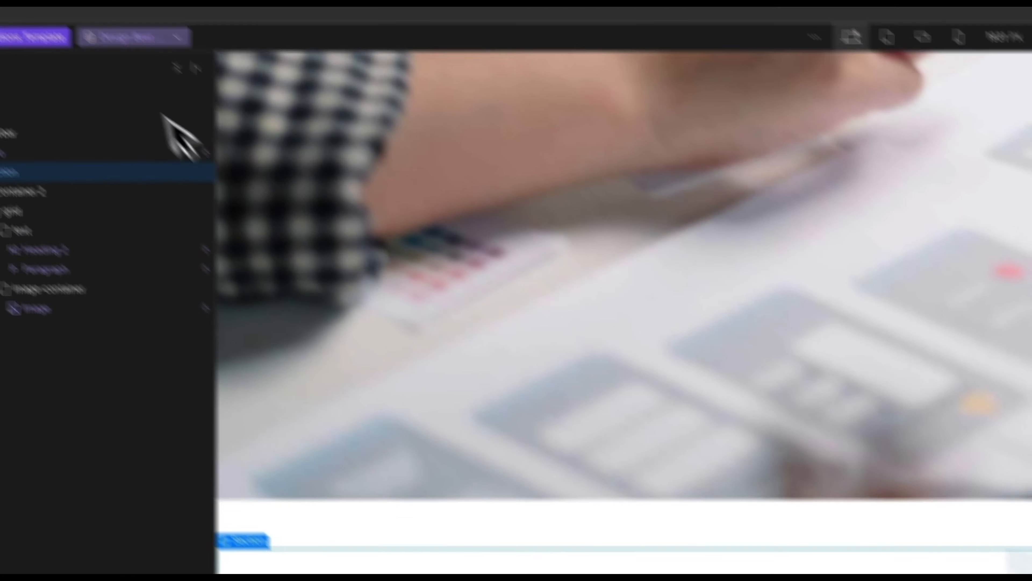
click(210, 106)
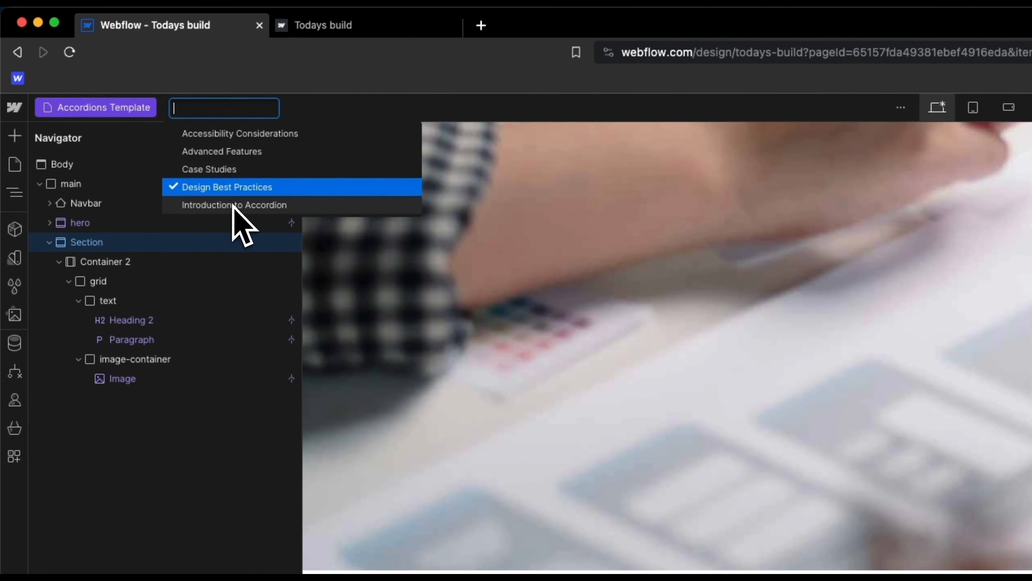
click(227, 170)
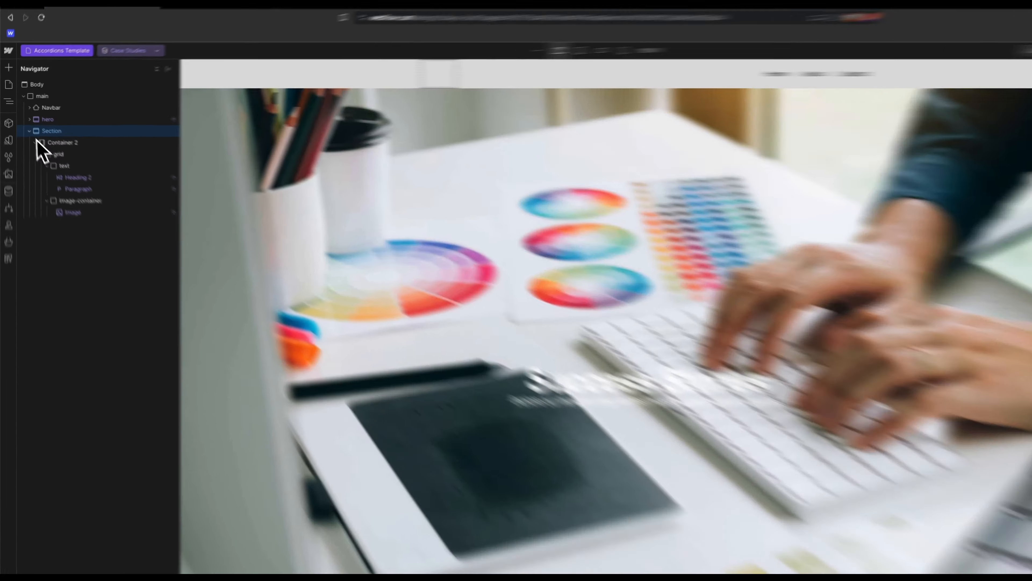
click(24, 125)
scroll(558, 285, down, 7)
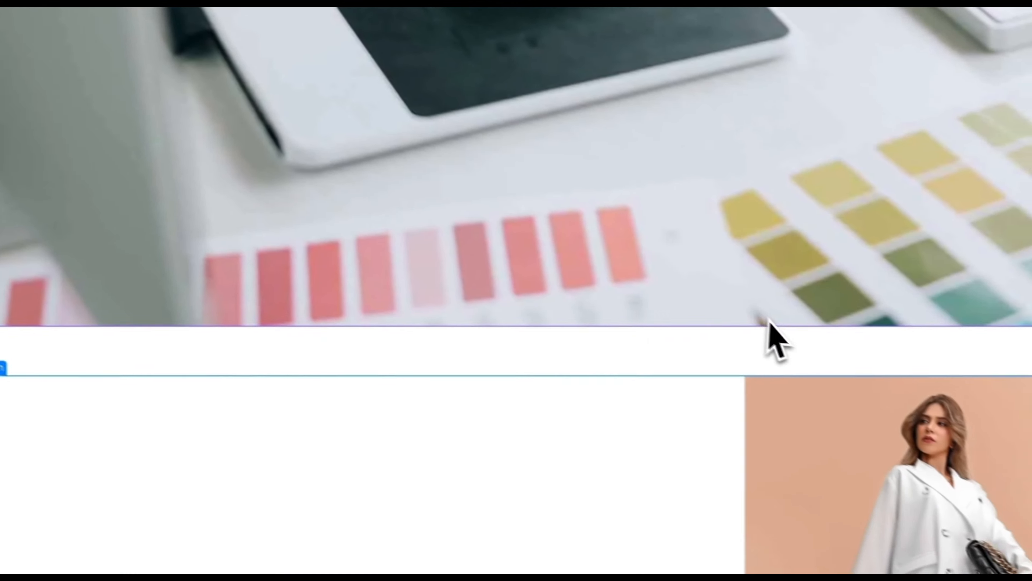
scroll(769, 319, up, 7)
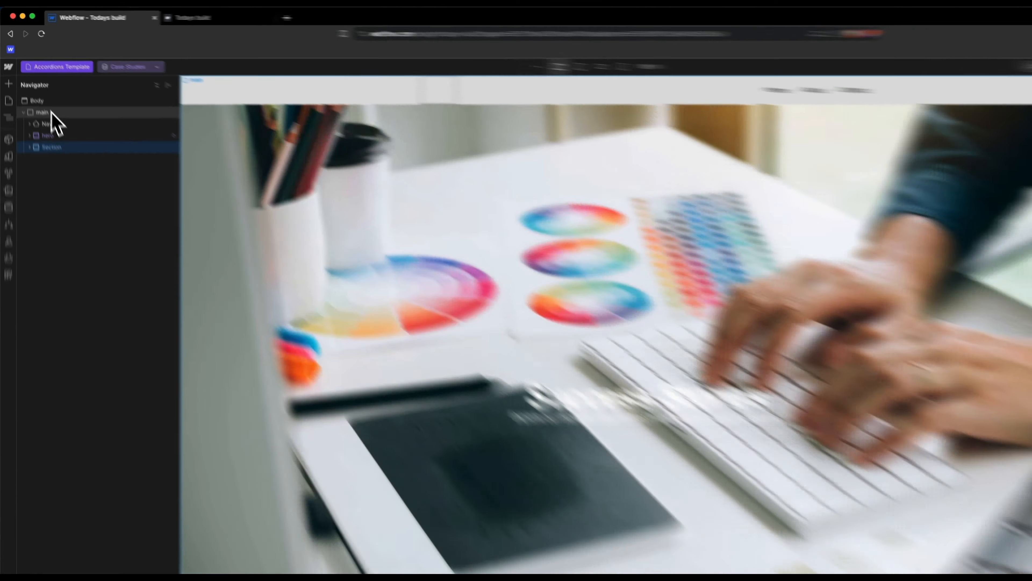
Step: Add a Div Block to main via Quick Find and nest the hero and Section inside it
click(44, 95)
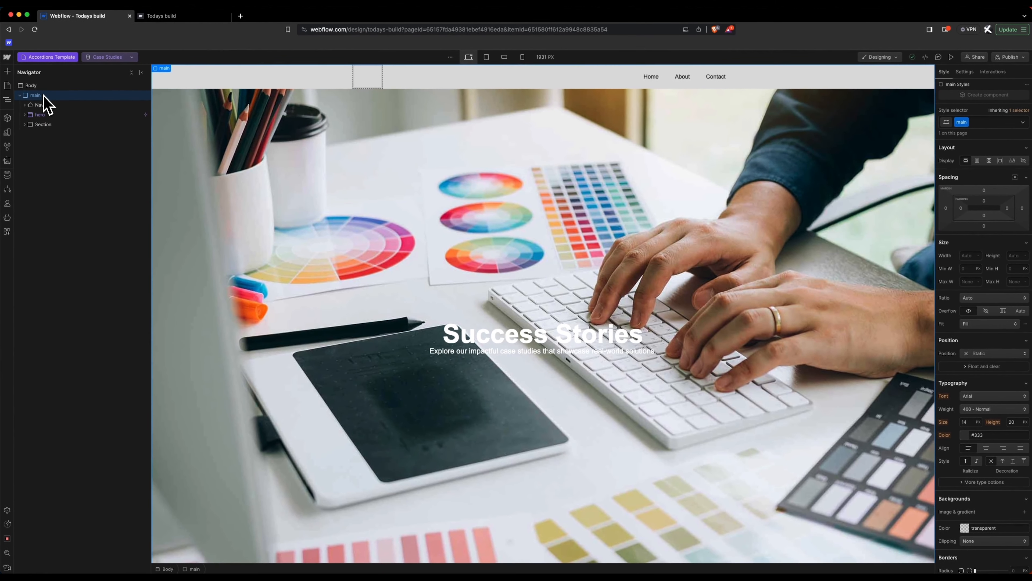
key(super+e)
text(div)
key(Return)
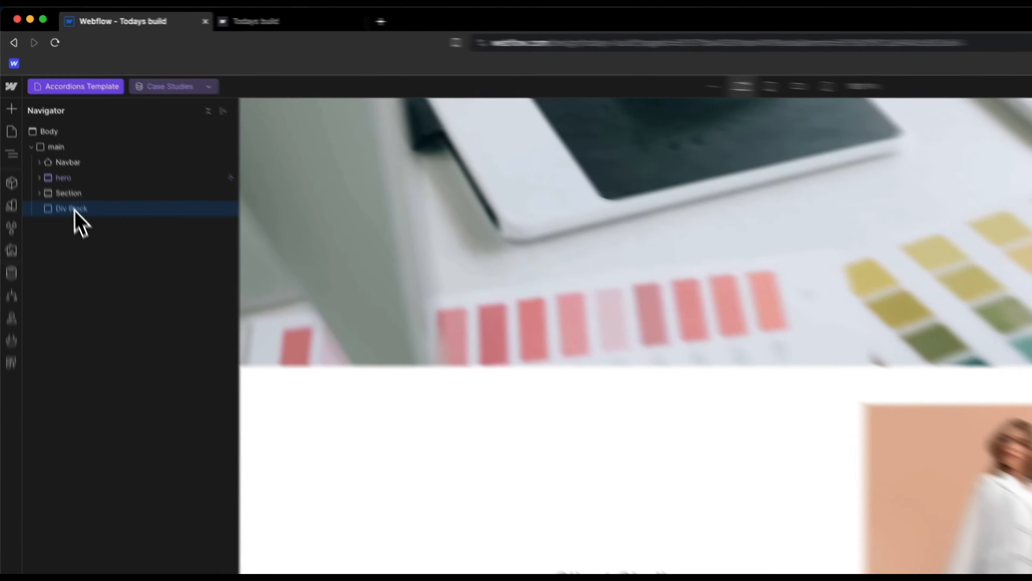
drag(47, 135, 49, 108)
drag(98, 210, 131, 265)
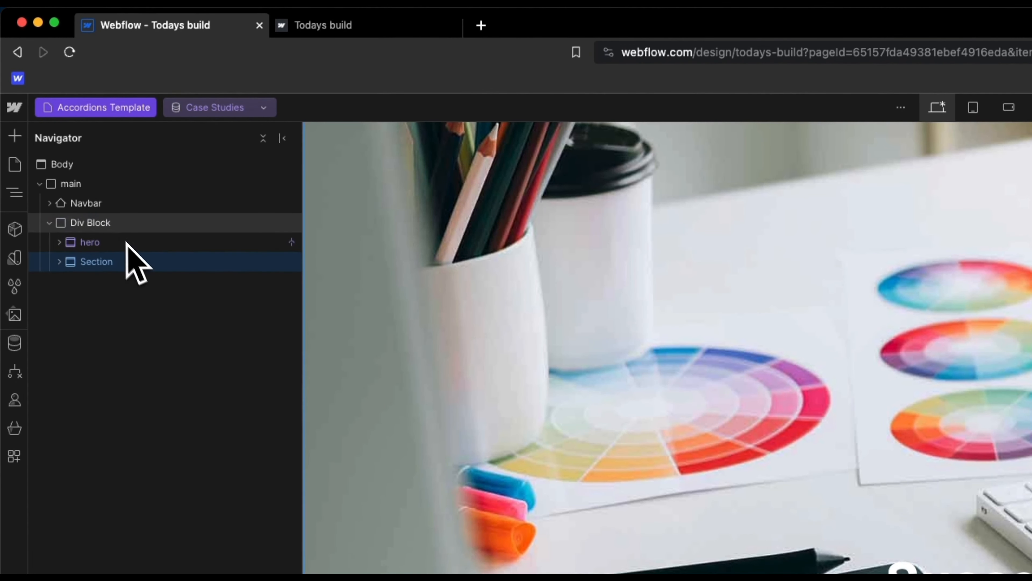
click(114, 229)
Step: Give the wrapper Div Block the class layout-1 and collapse it in the Navigator
click(963, 238)
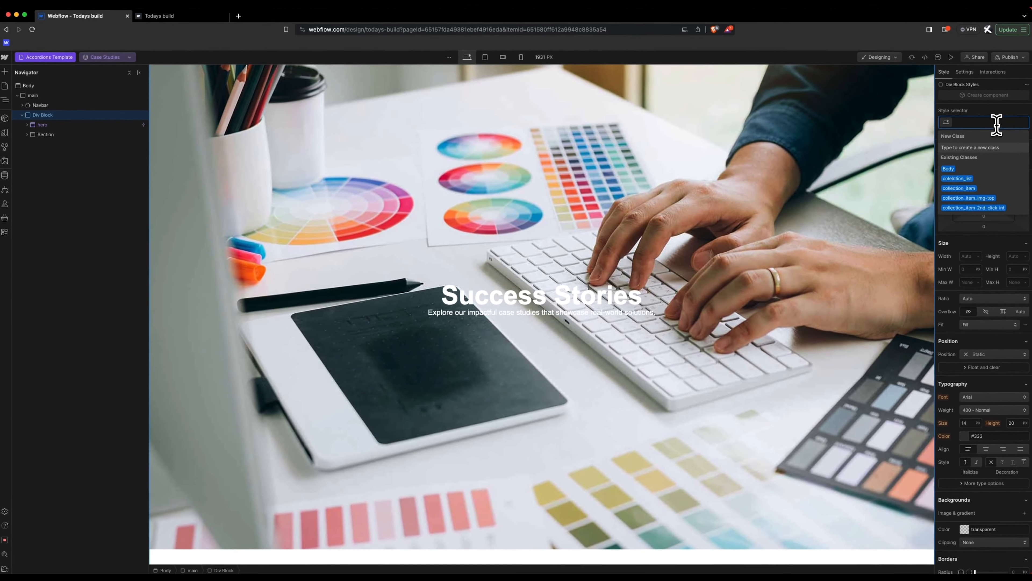
text(lay)
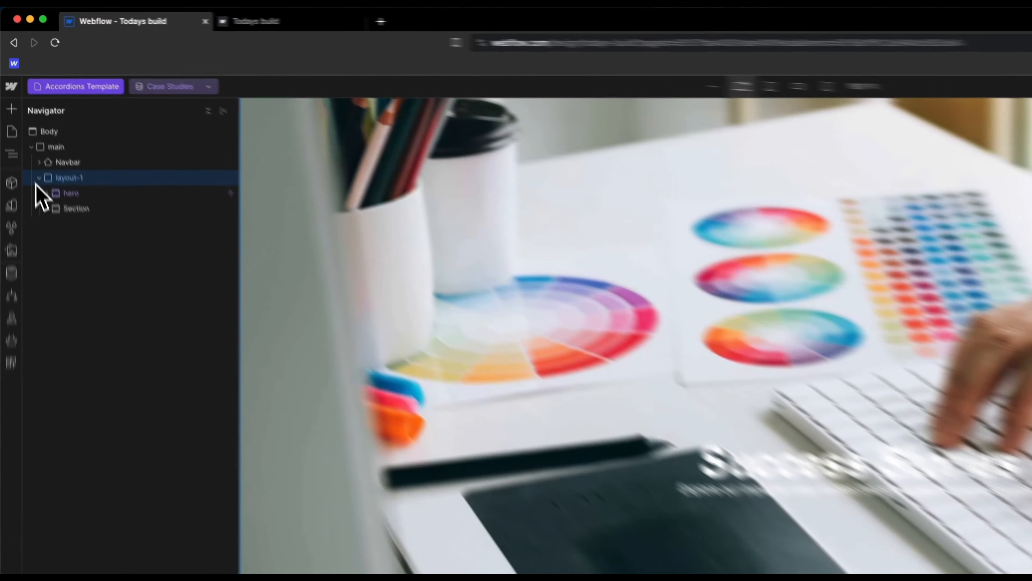
click(25, 115)
click(36, 95)
Step: Add a second Div Block under main and give it the new class layout-2
key(super+e)
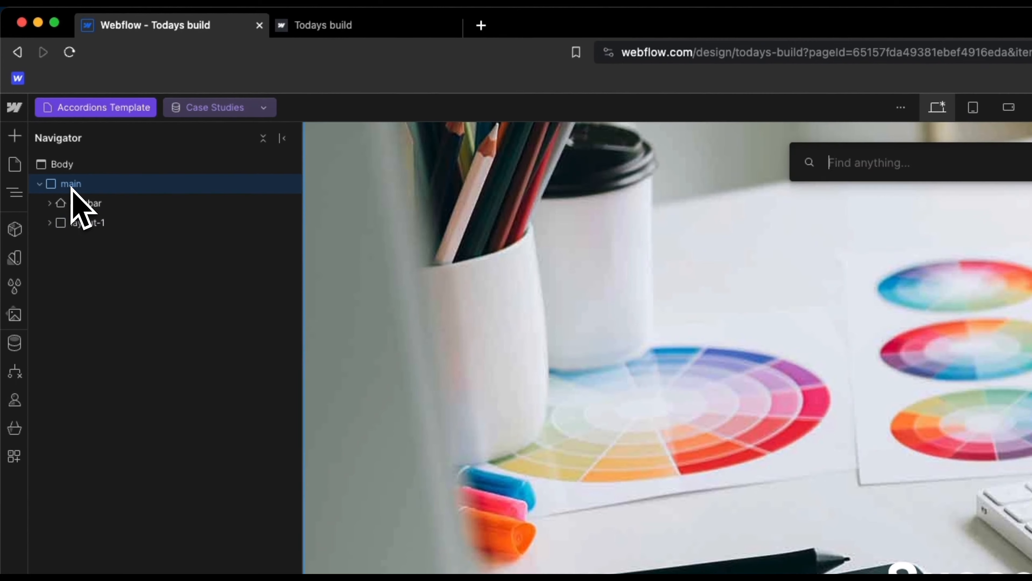
text(div)
key(Return)
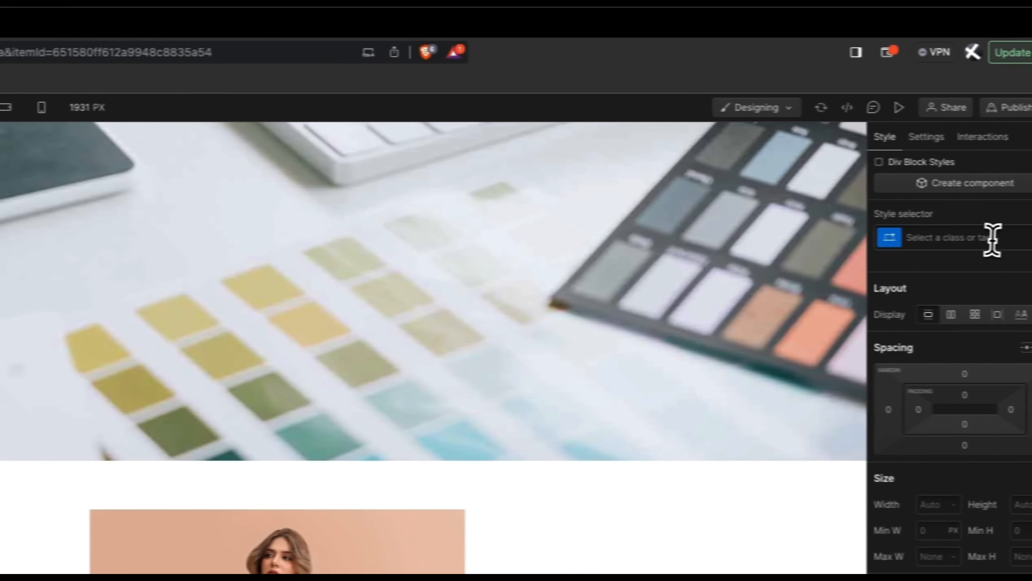
click(968, 235)
text(lay)
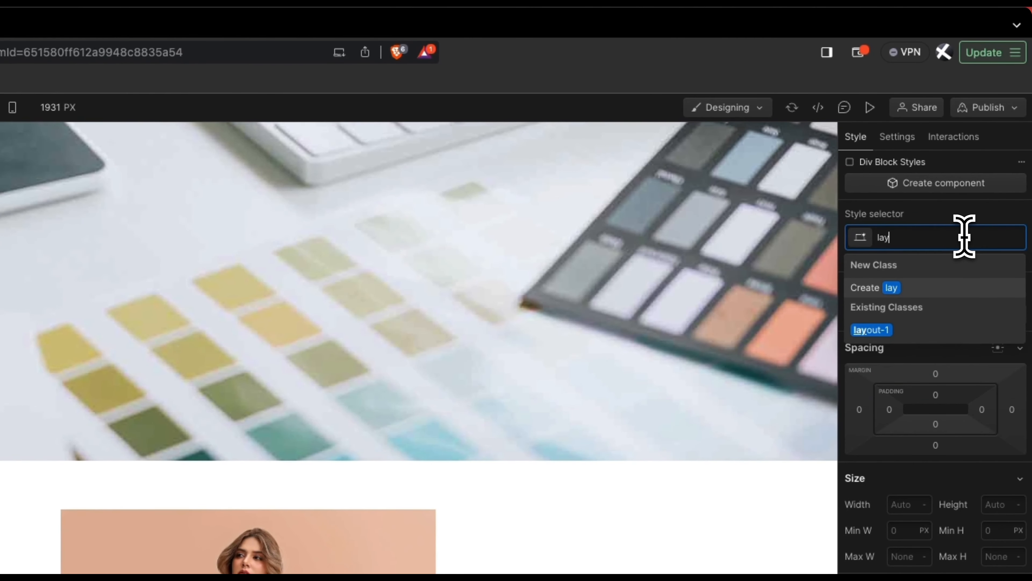
text(out-2)
key(Return)
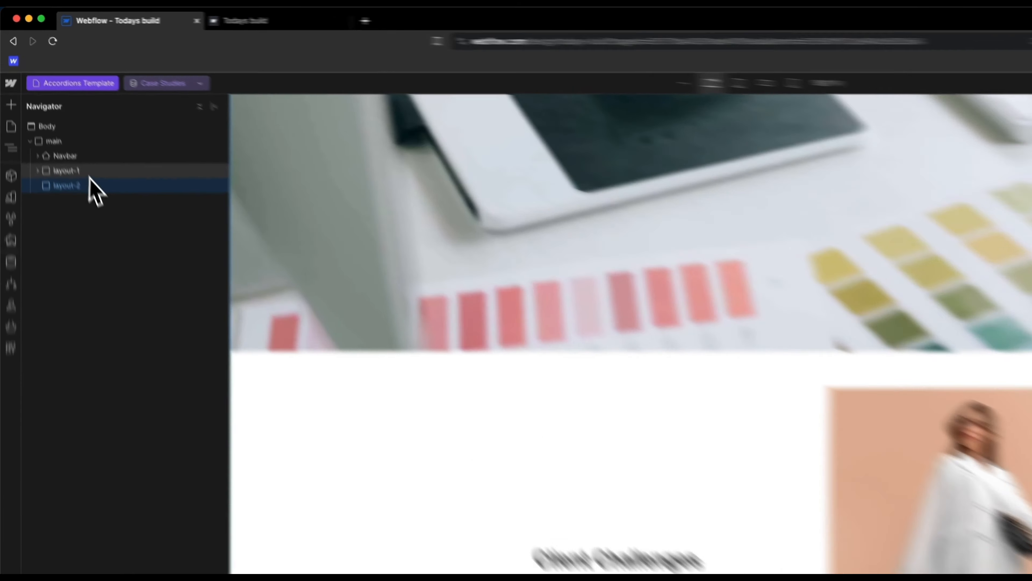
Step: Add a conditional visibility rule to layout-1: show only when Layout equals Standard
click(52, 117)
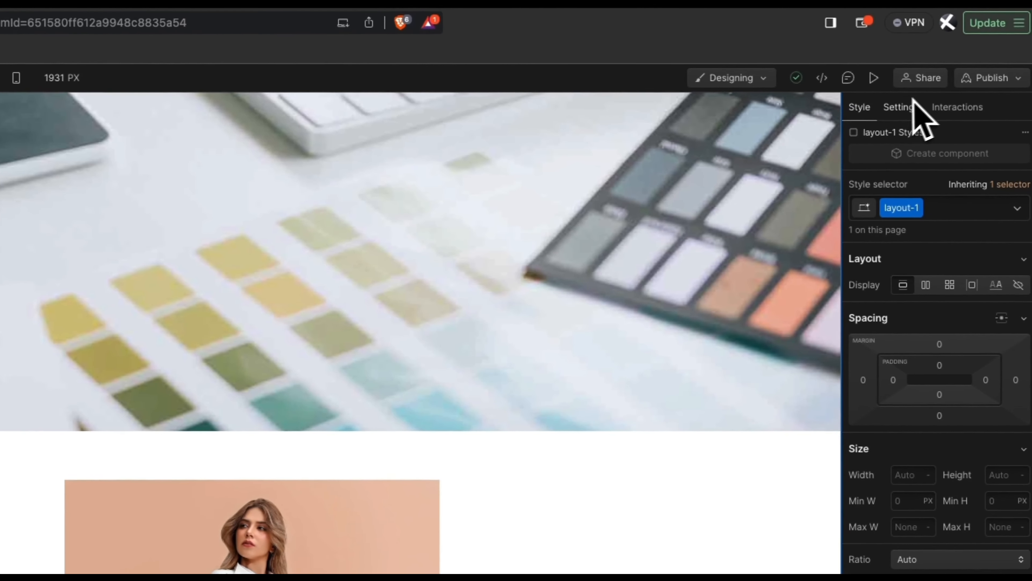
click(900, 108)
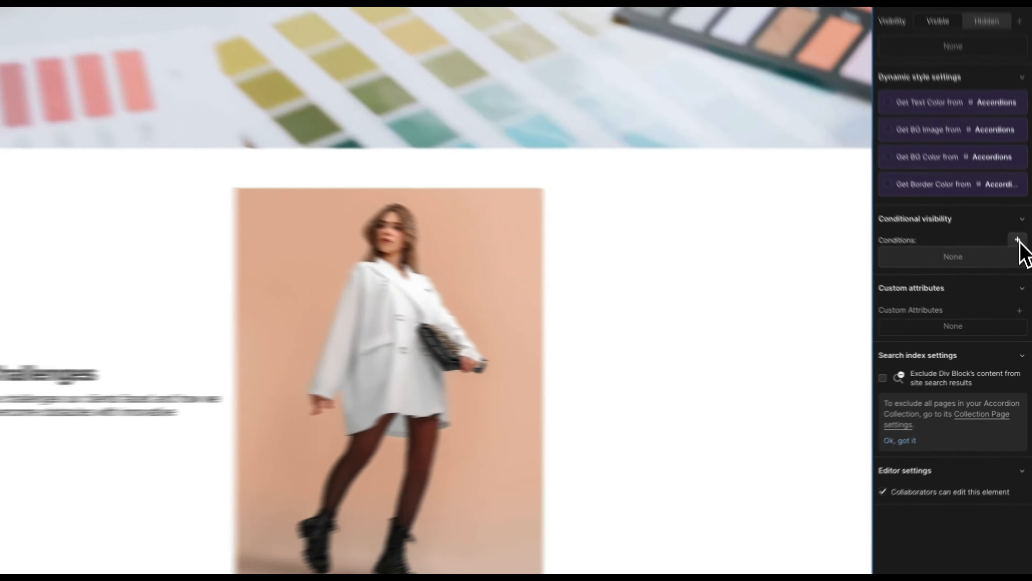
click(1023, 289)
click(972, 286)
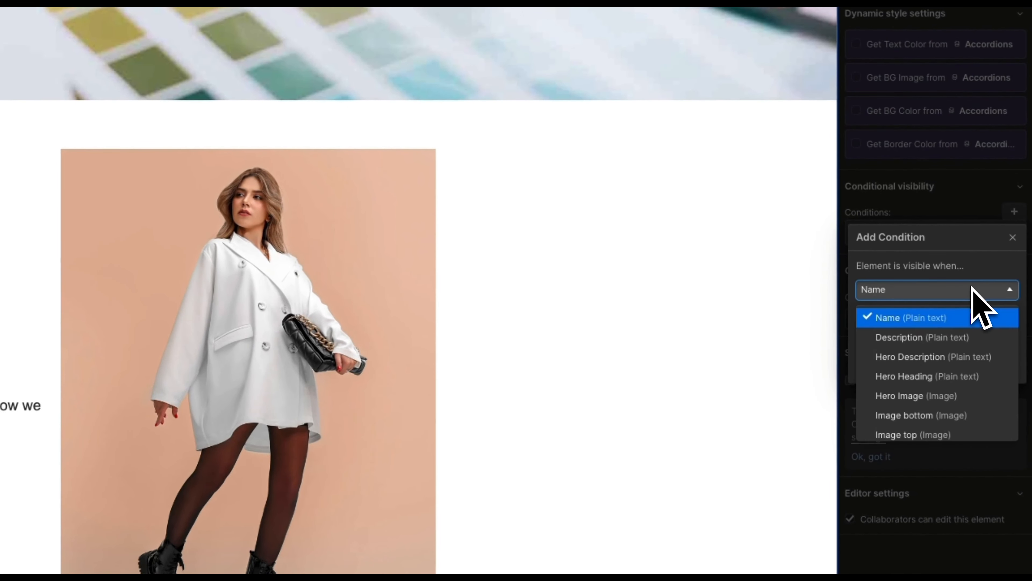
scroll(940, 386, down, 4)
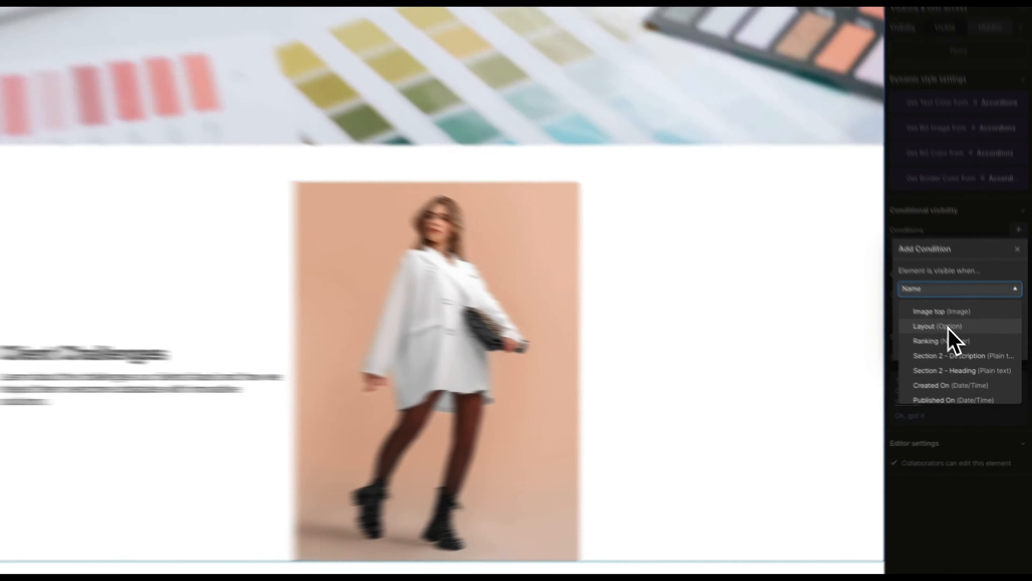
click(975, 353)
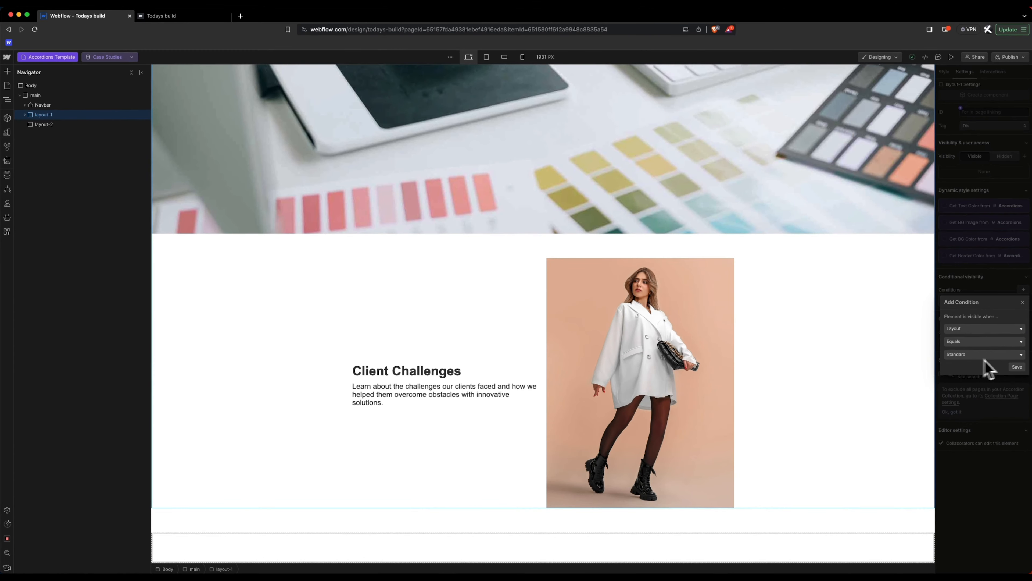
click(1017, 367)
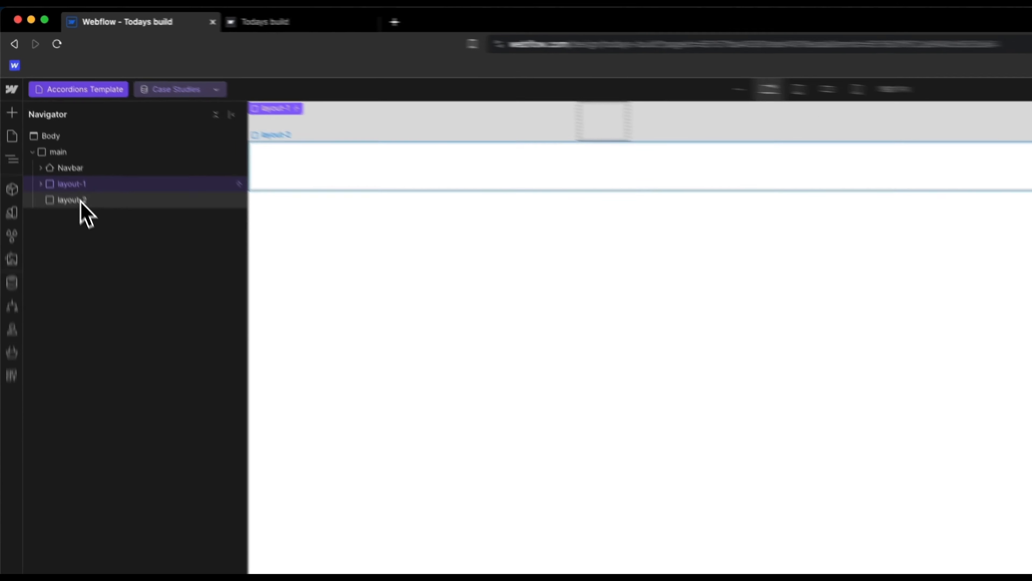
Step: Add a stray Div Block to layout-2, delete it, and reselect layout-2
click(48, 125)
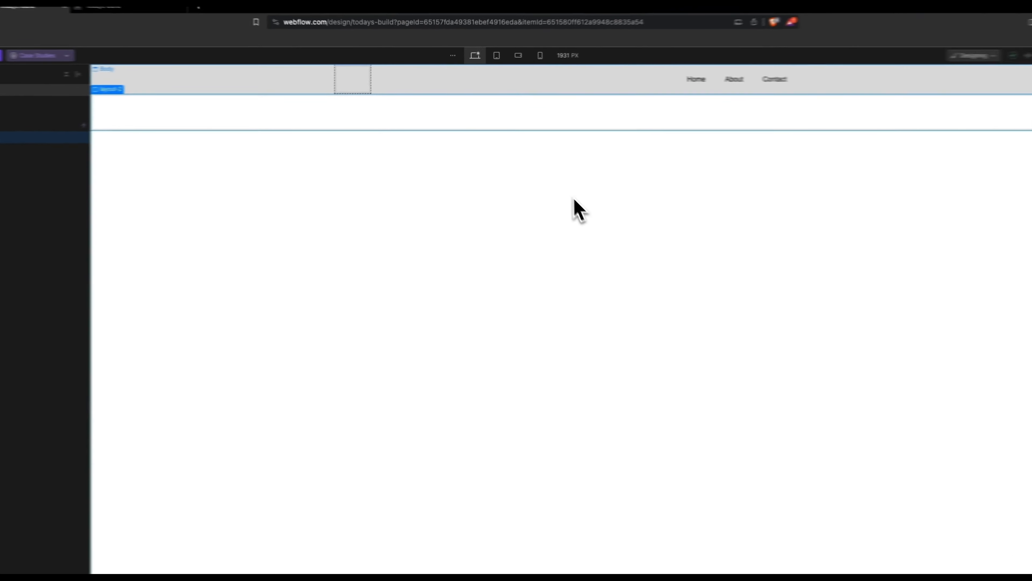
key(super+k)
text(div)
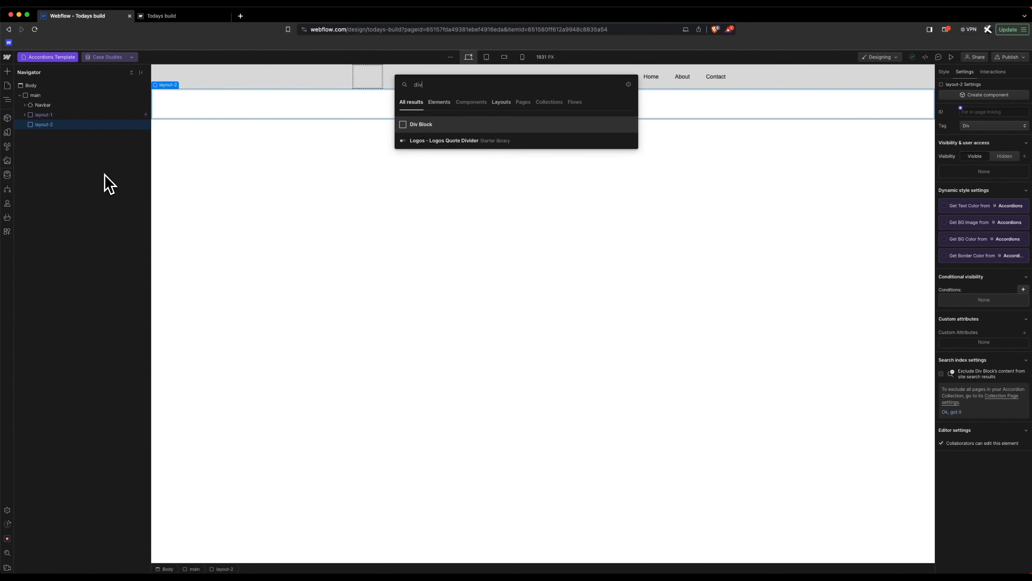
key(Return)
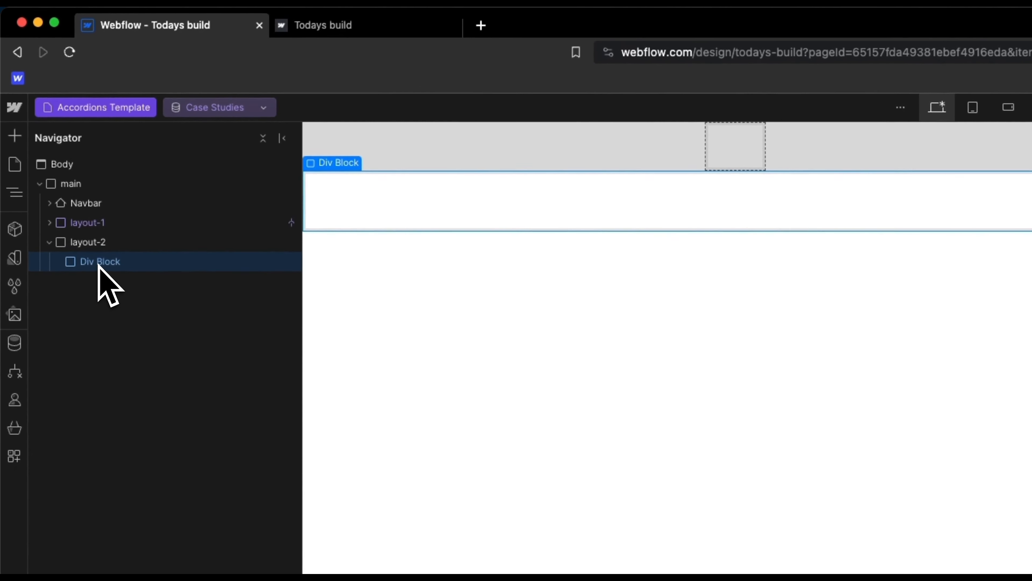
key(BackSpace)
click(98, 245)
Step: Insert a Section into layout-2 with a Container and a Div Block nested inside
key(super+k)
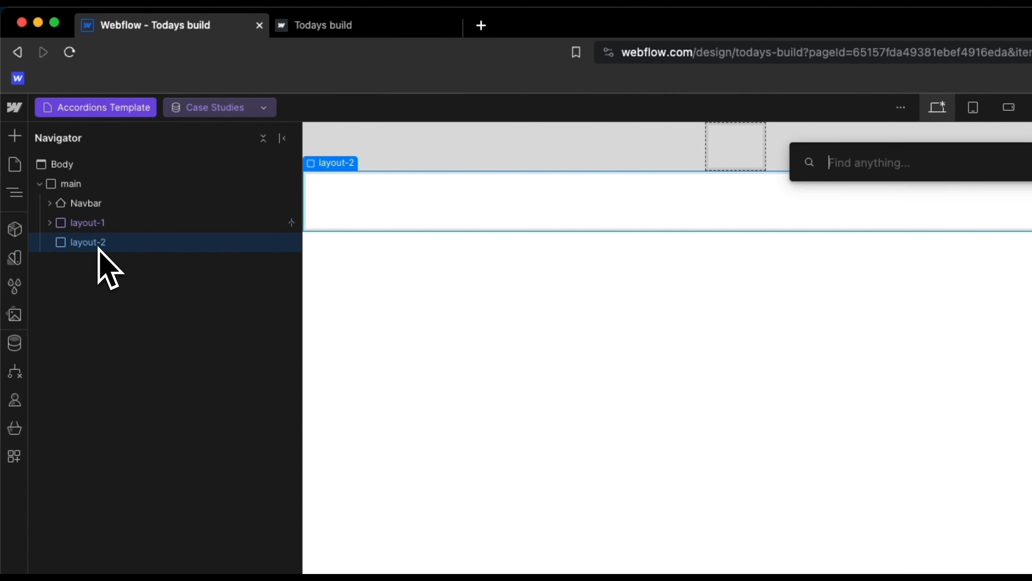
text(sec)
key(Return)
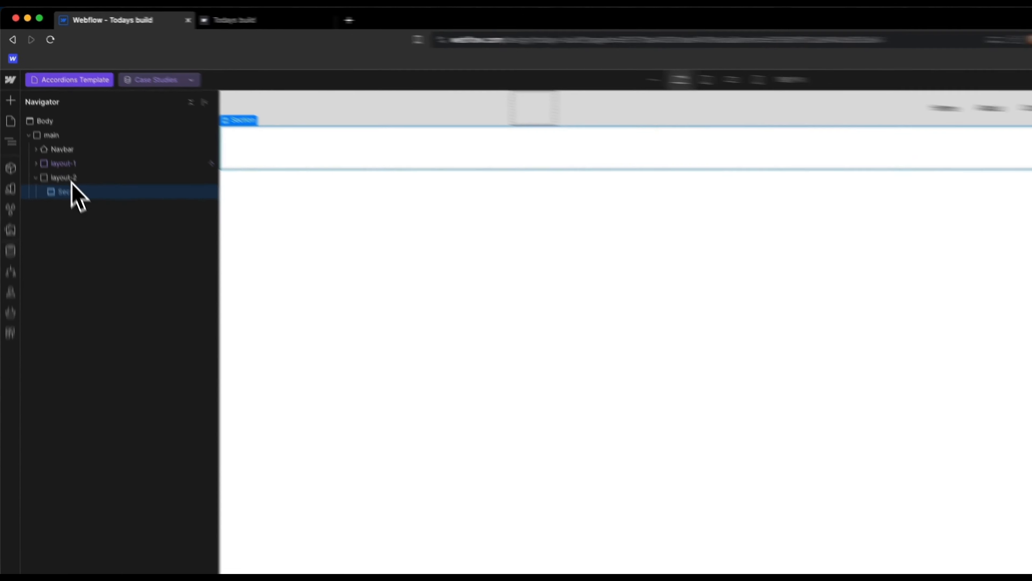
key(super+k)
text(cont)
key(Return)
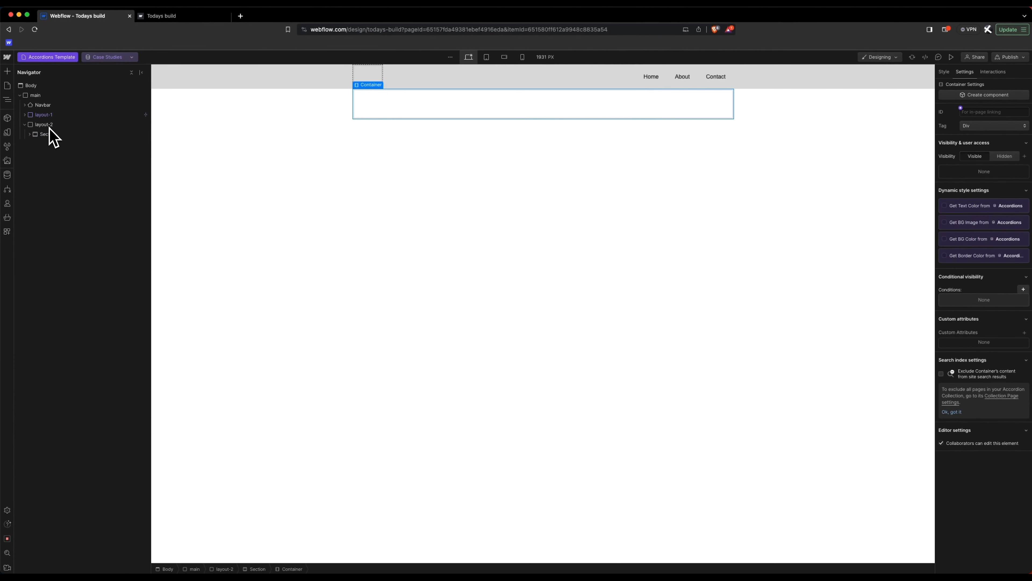
key(super+k)
text(div)
key(Return)
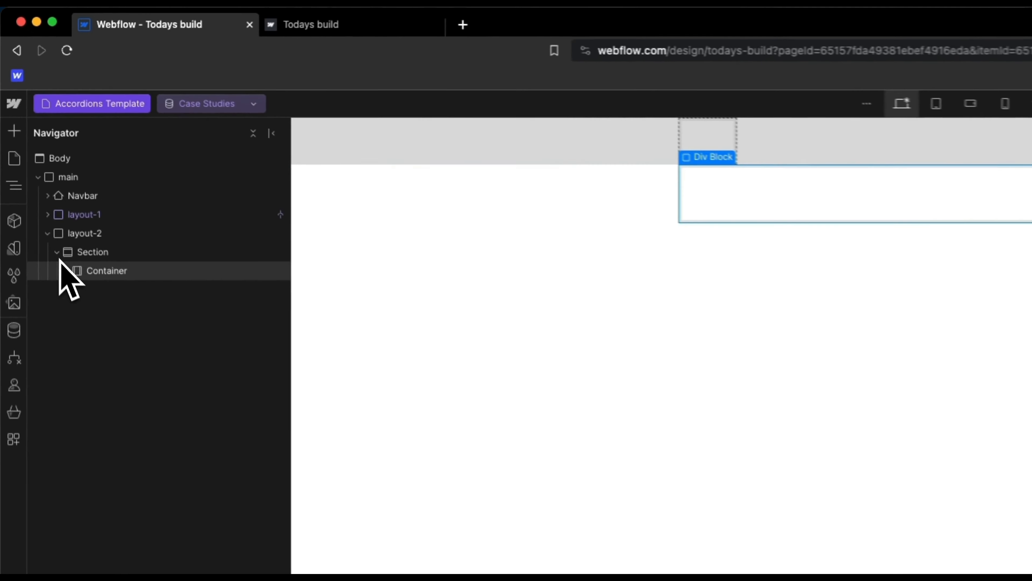
Step: Set the new Section's background image to the Accordions Hero Image field
click(109, 262)
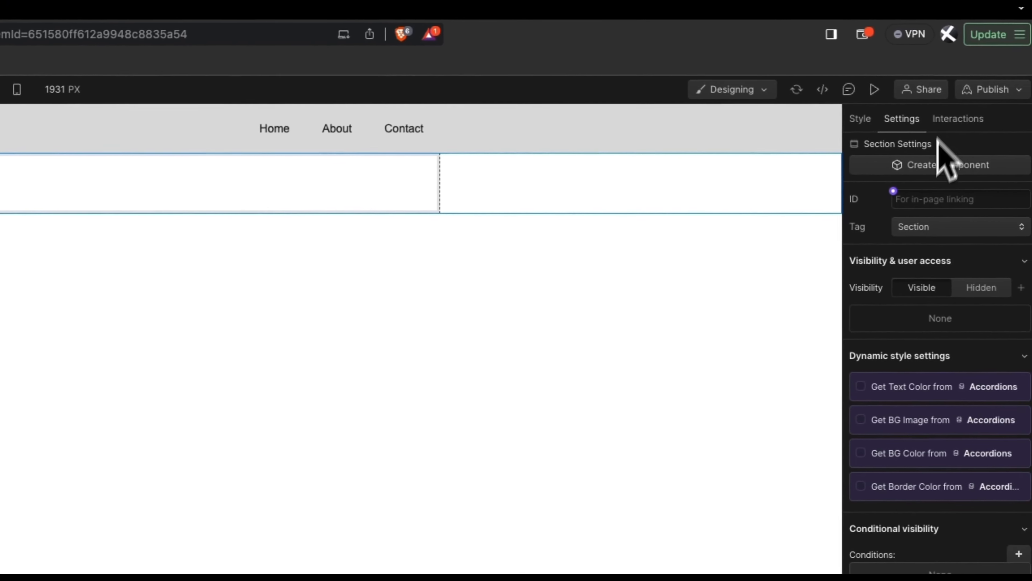
click(859, 420)
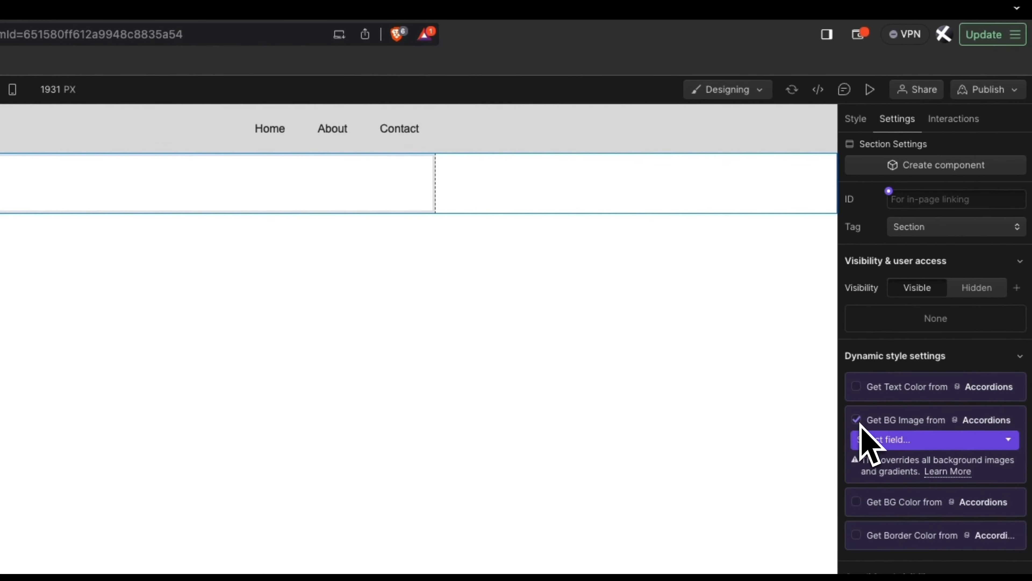
click(890, 439)
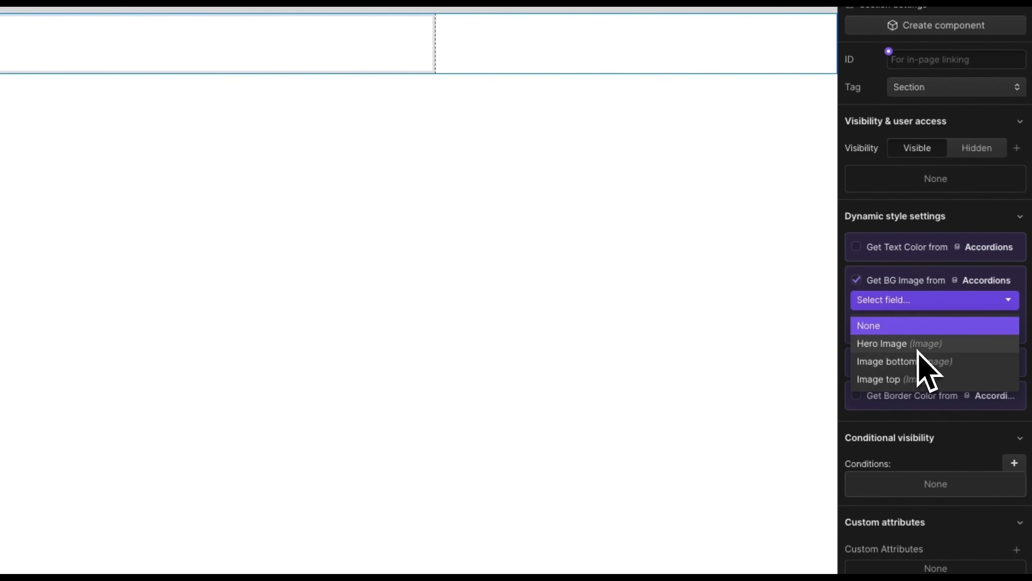
click(920, 344)
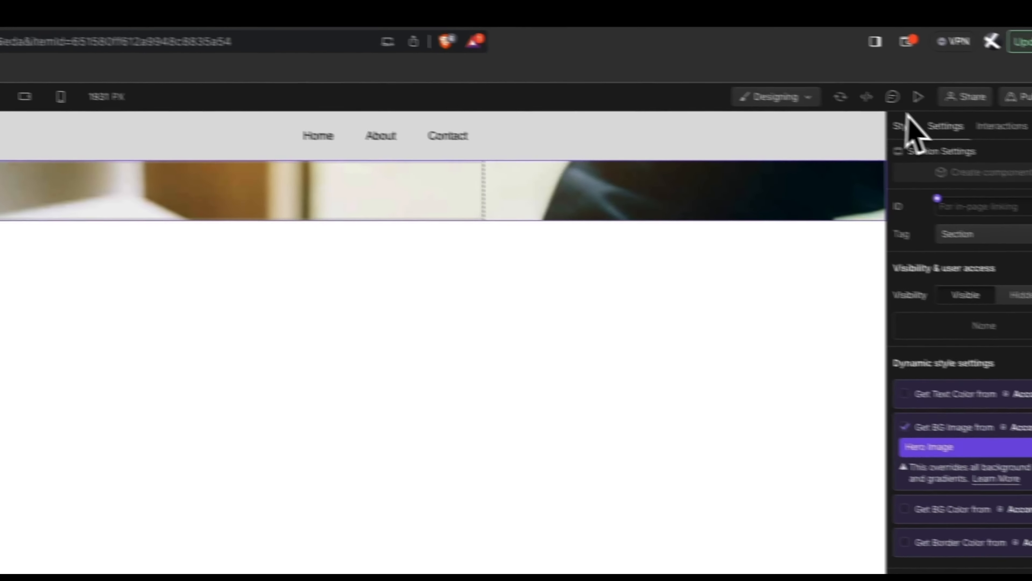
Step: Set the Section's height to 40vh
click(910, 129)
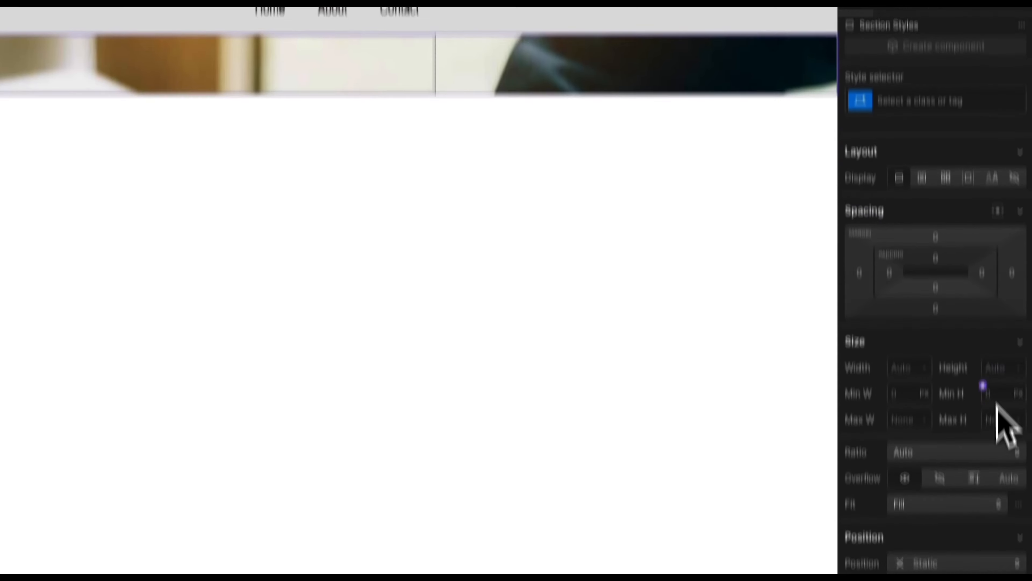
click(1005, 484)
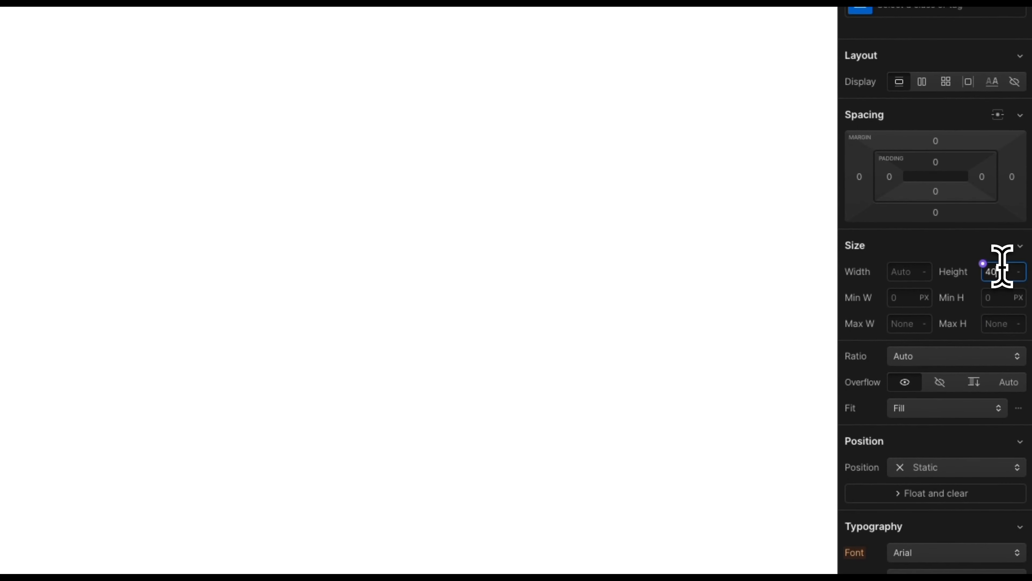
text(40)
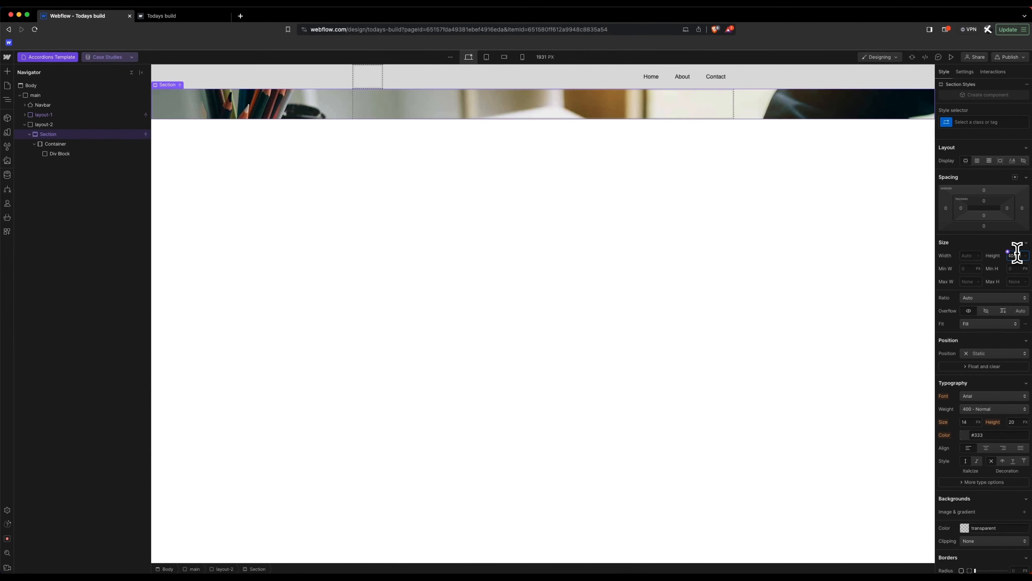
text(vh)
key(Return)
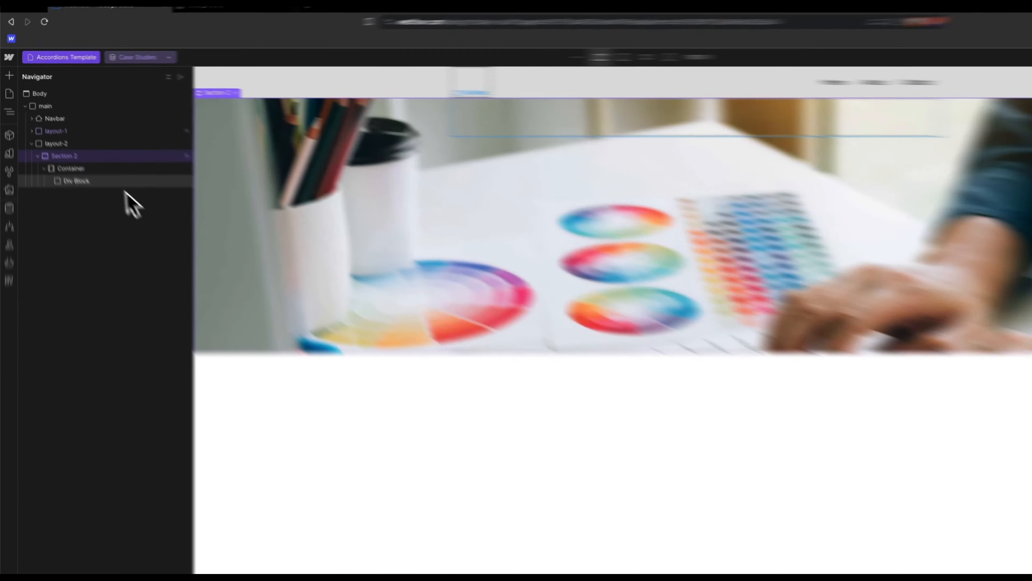
Step: Add a heading, a paragraph and an image inside the Container's Div Block
click(74, 153)
key(super+k)
text(h1)
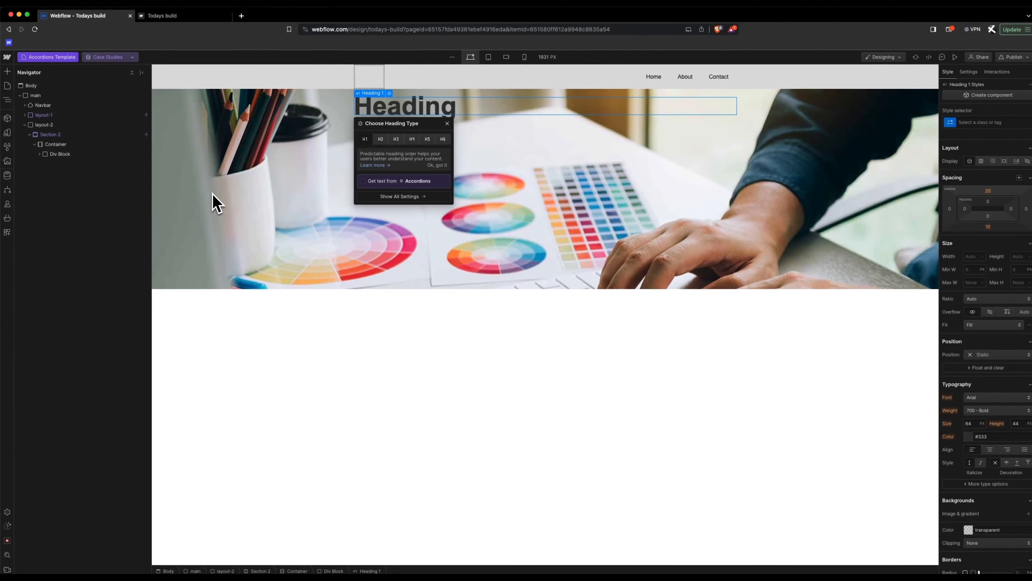
text(par)
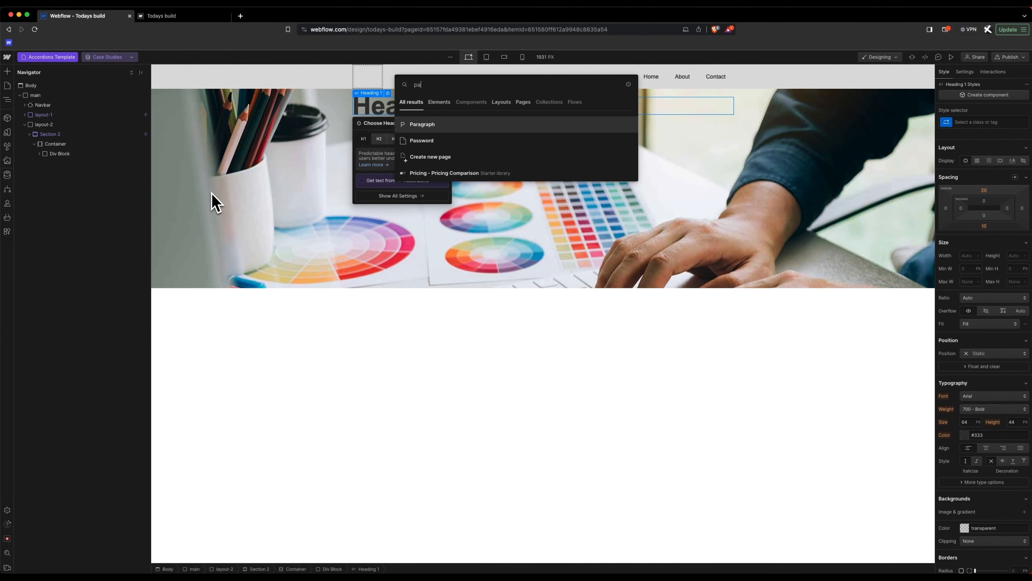
key(Return)
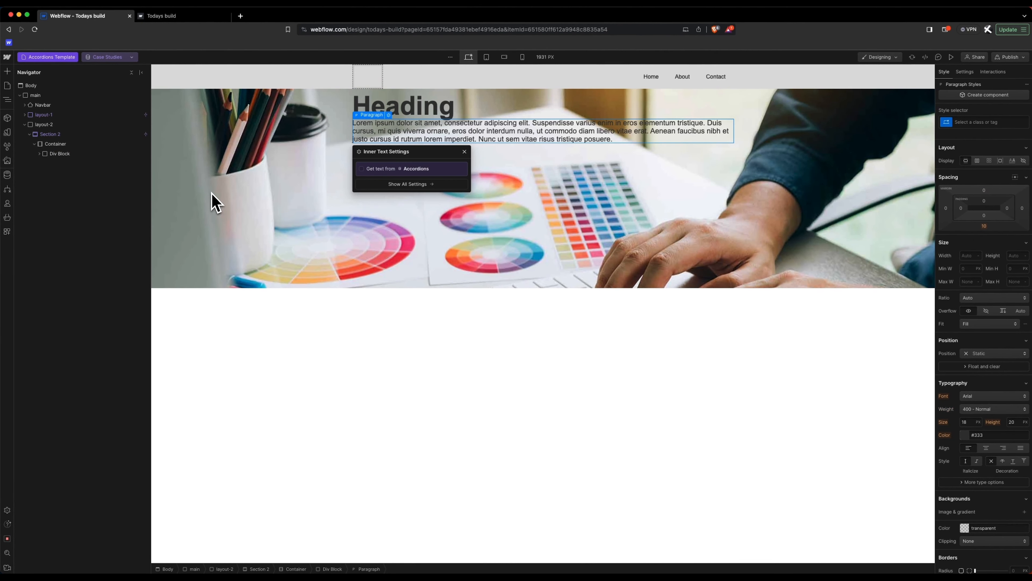
text(im)
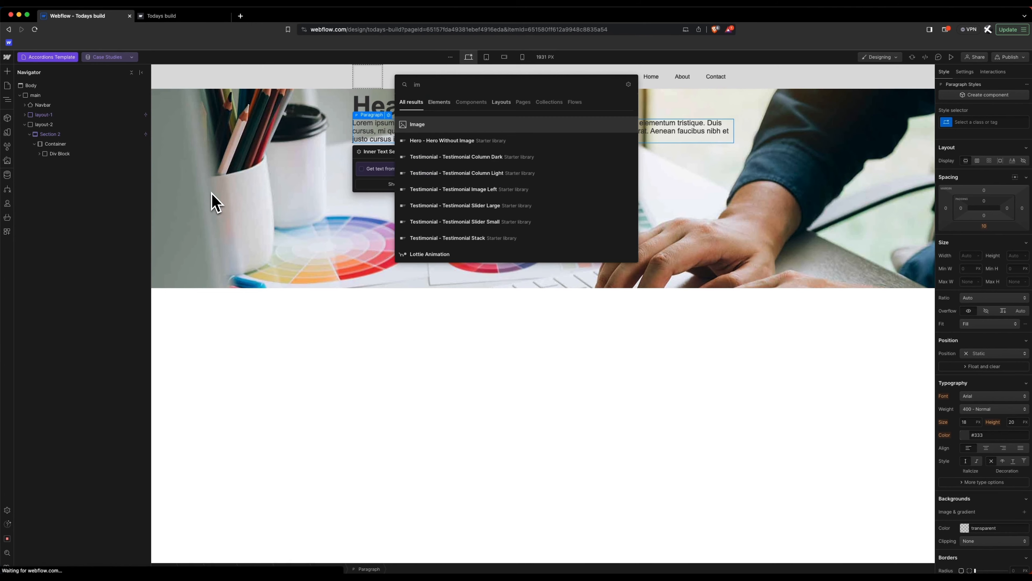
key(Return)
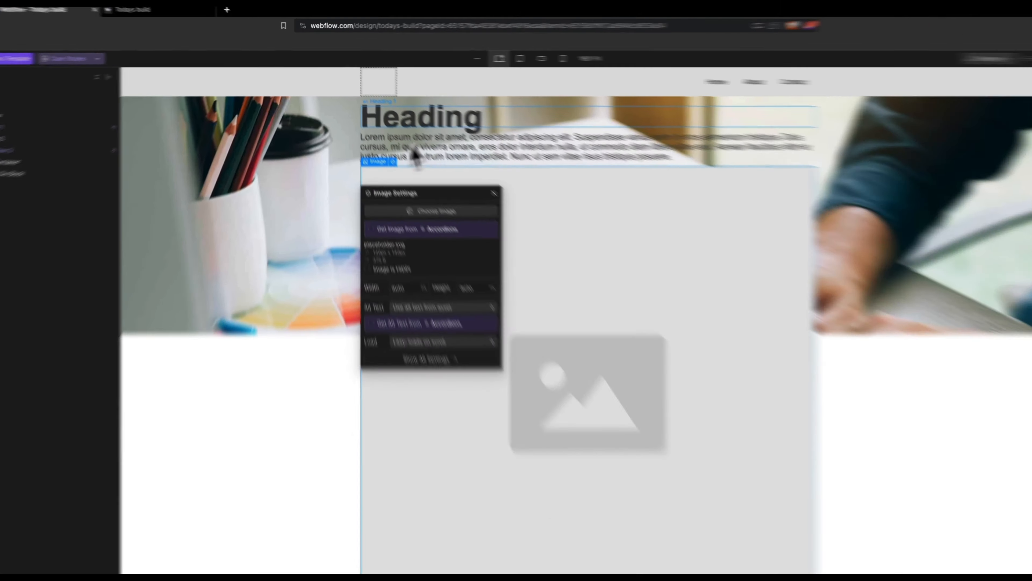
Step: Bind the heading text to the Accordions Hero Heading field
click(435, 111)
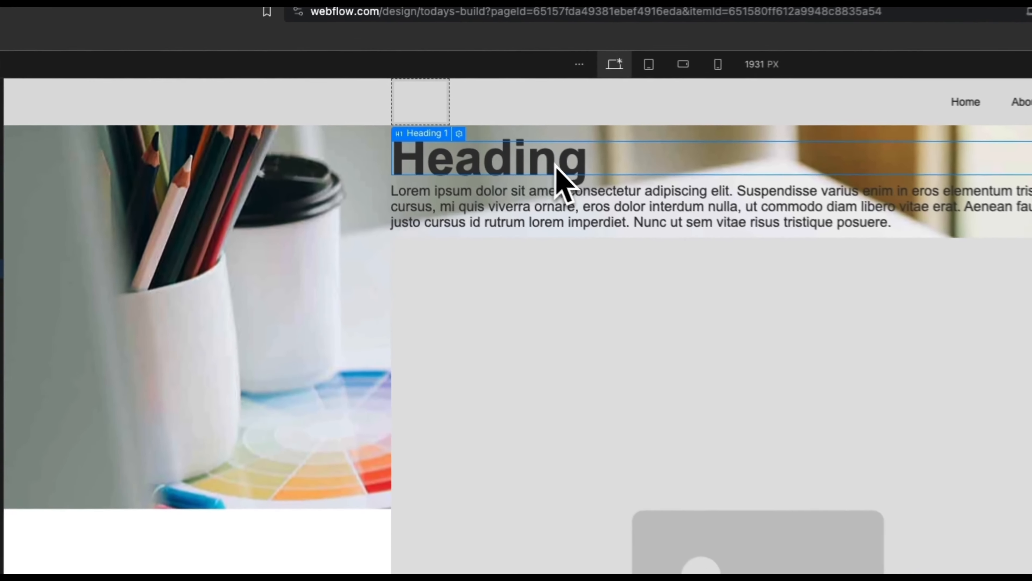
click(388, 93)
click(413, 311)
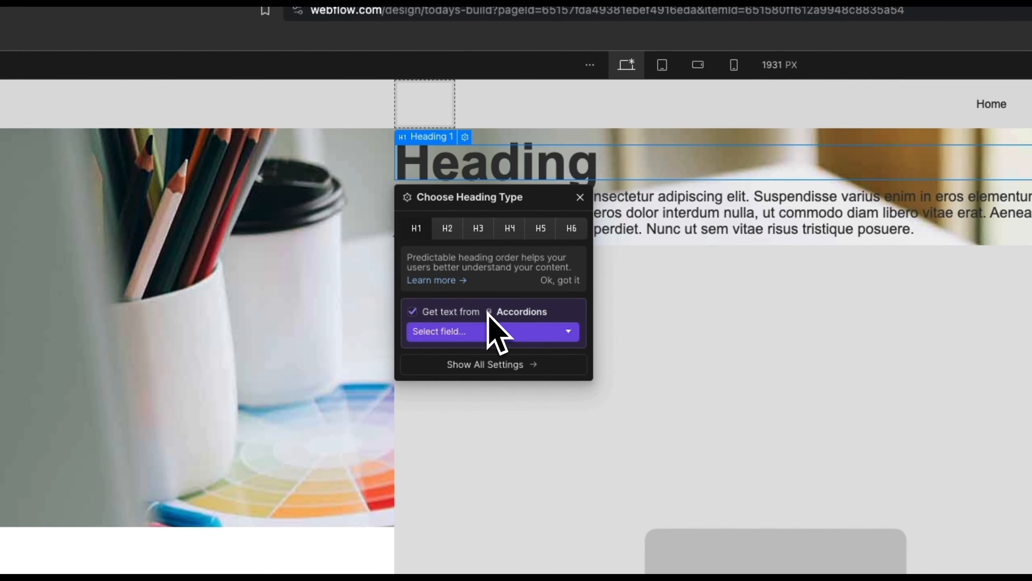
click(485, 331)
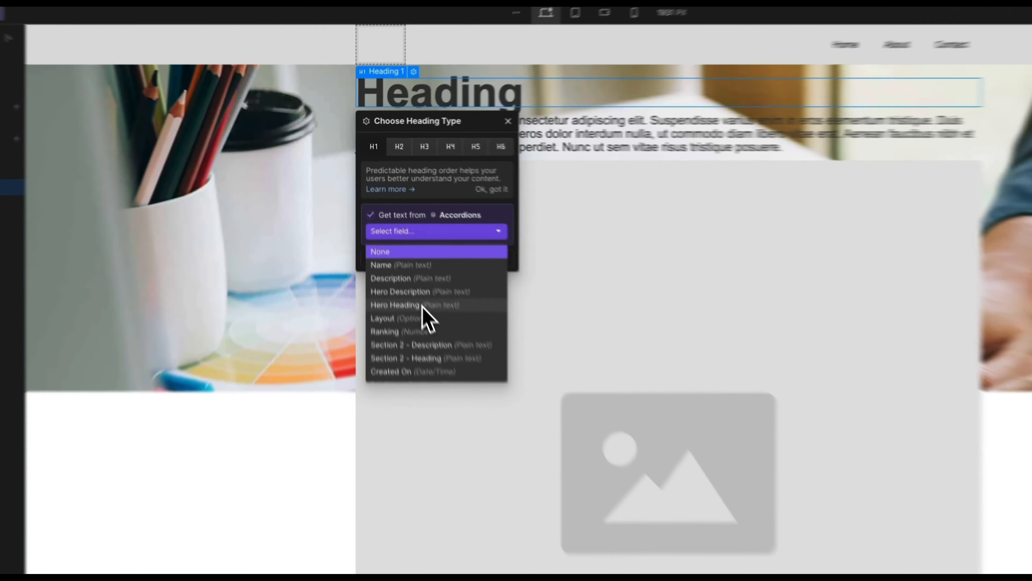
click(394, 235)
Step: Bind the paragraph text to the Hero Description field
click(423, 136)
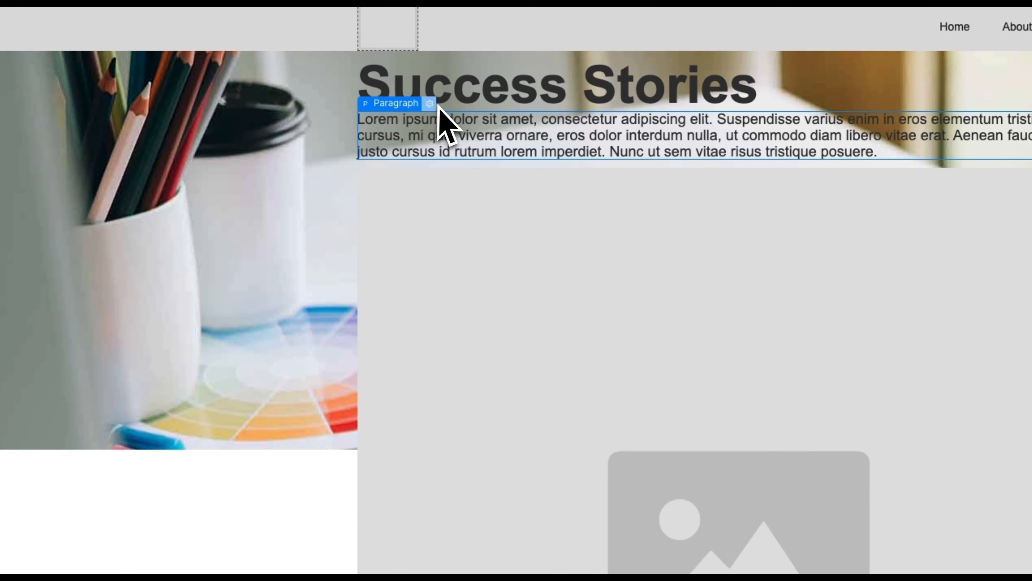
click(431, 104)
click(471, 216)
click(451, 235)
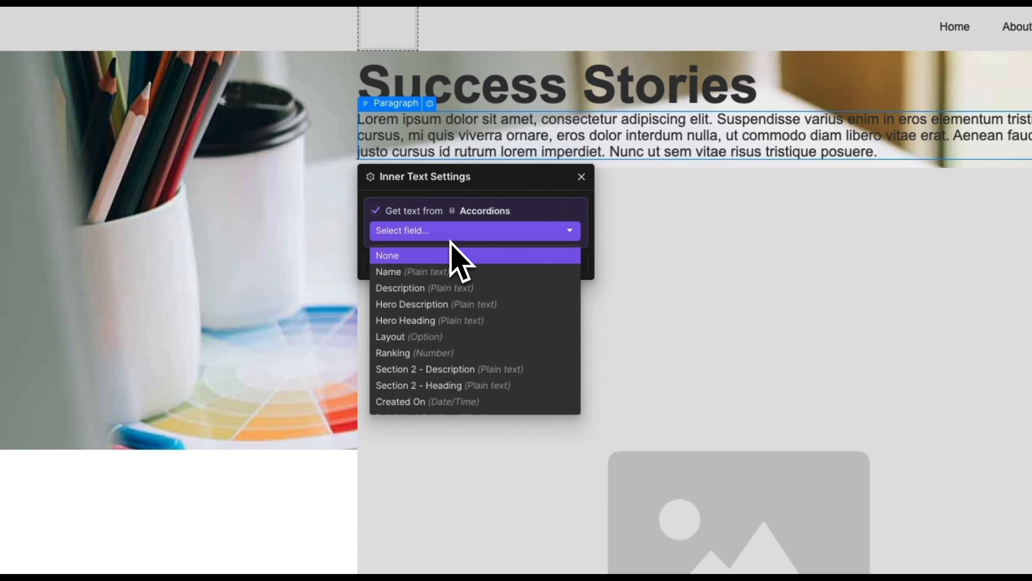
click(443, 309)
Step: Pull the image from the Accordions collection, switching from Image bottom to Image top
click(504, 264)
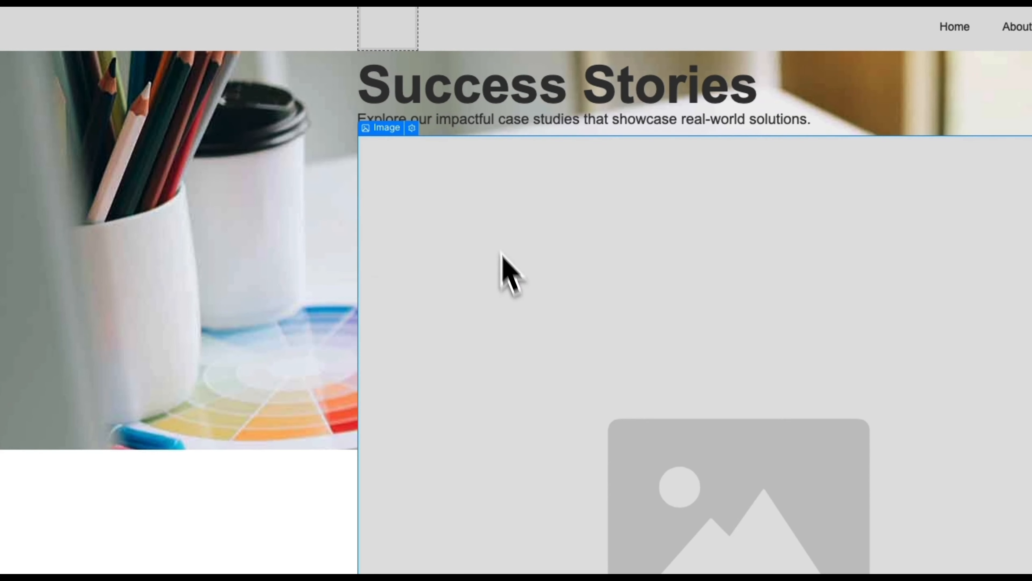
click(411, 128)
click(467, 251)
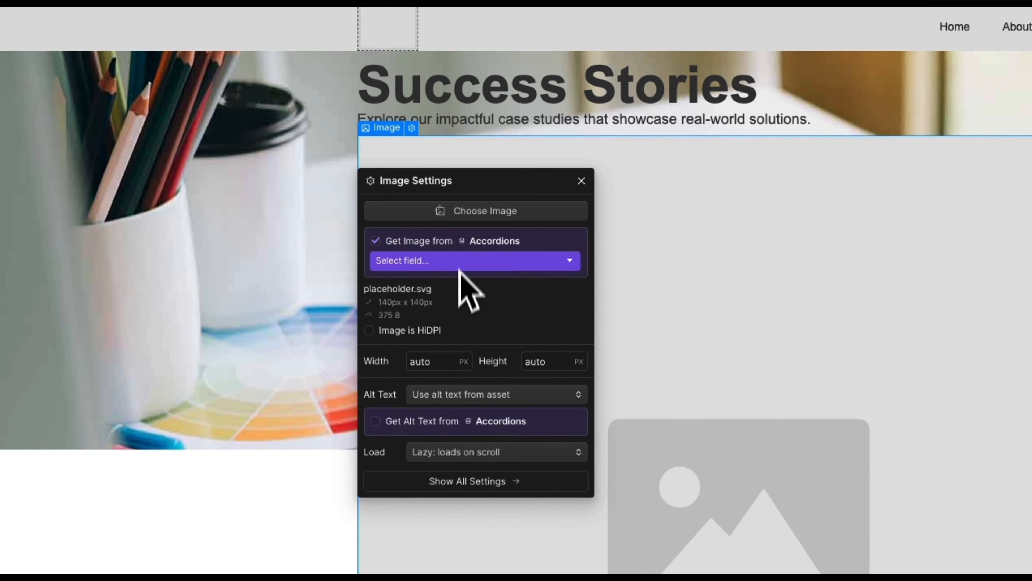
click(471, 262)
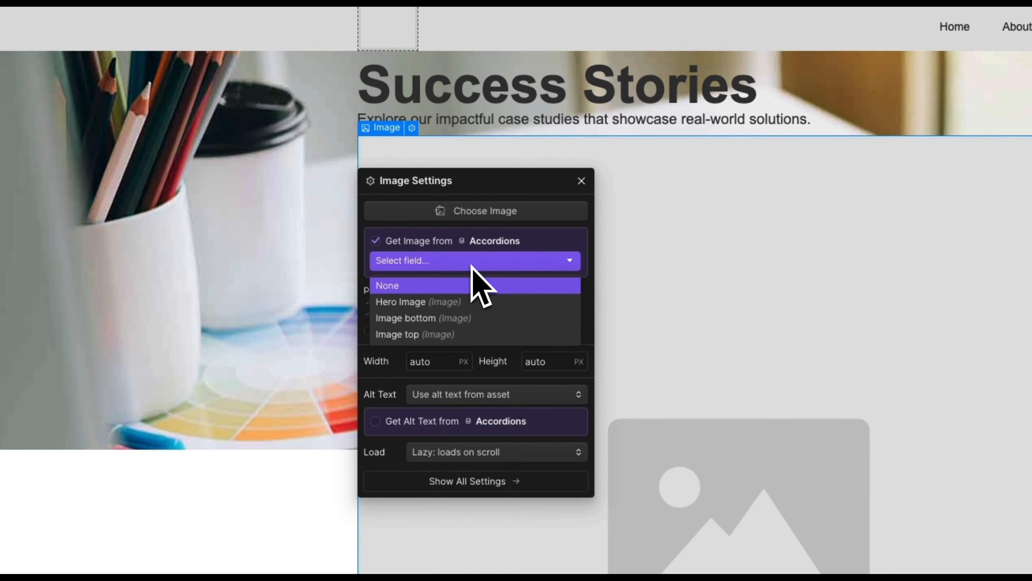
click(460, 318)
click(476, 237)
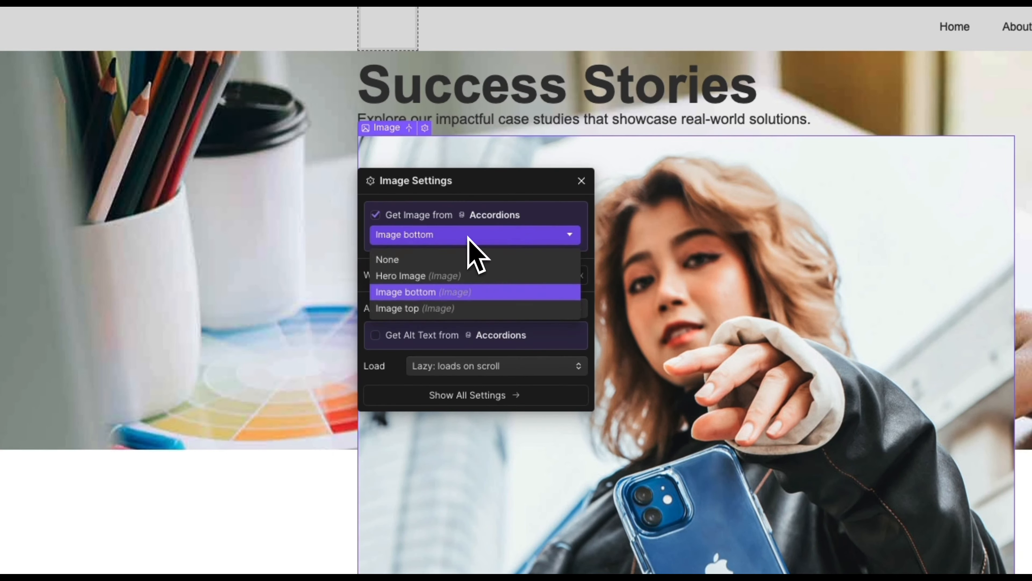
click(445, 309)
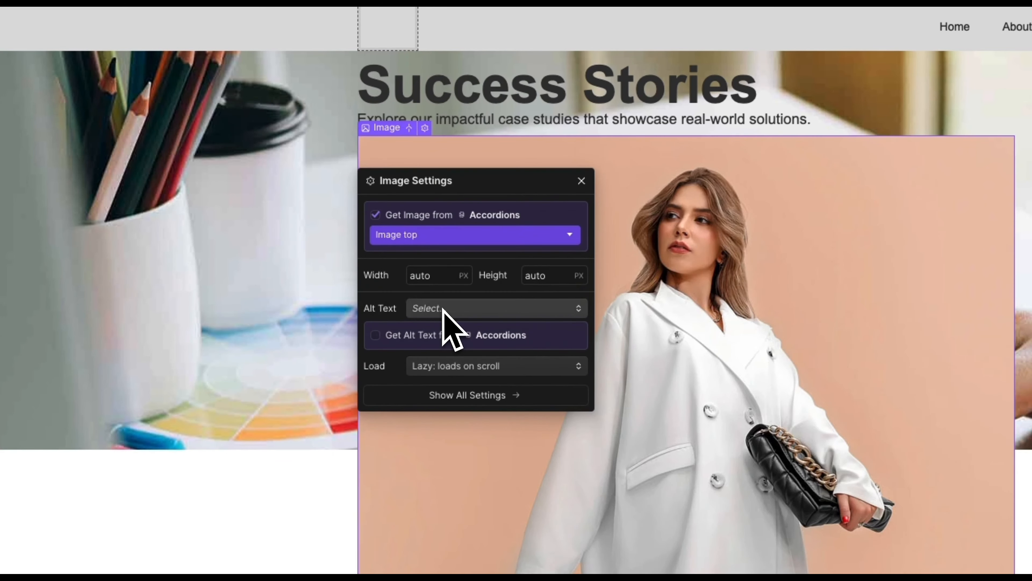
click(472, 382)
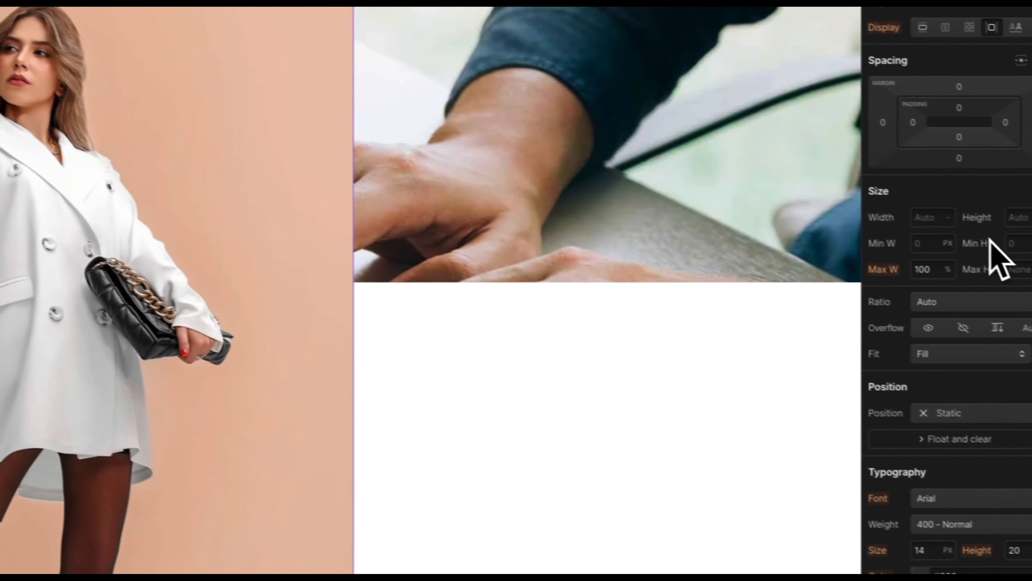
Step: Set the image width and height to 250 px on the desktop base breakpoint
click(914, 213)
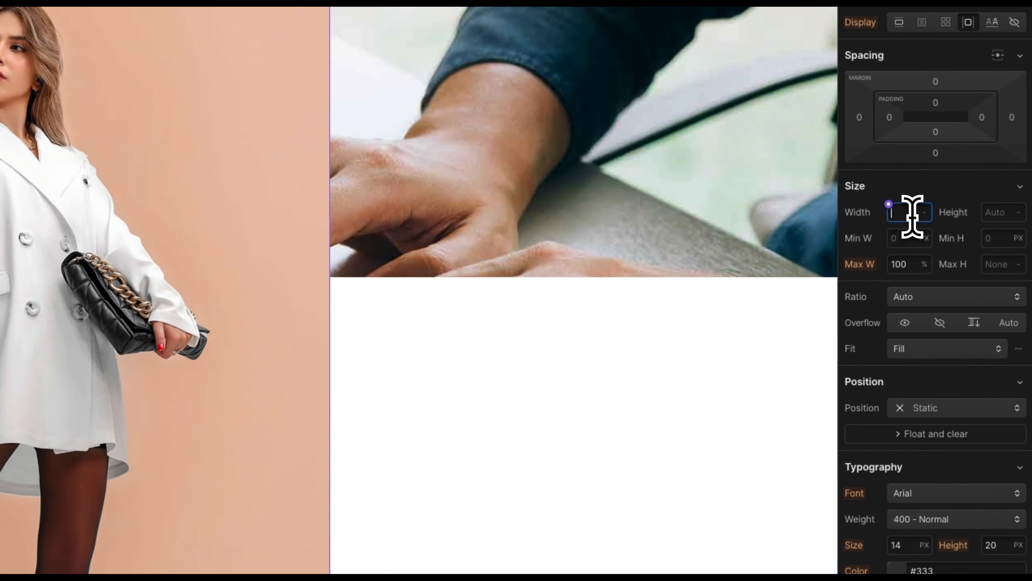
text(250)
key(Return)
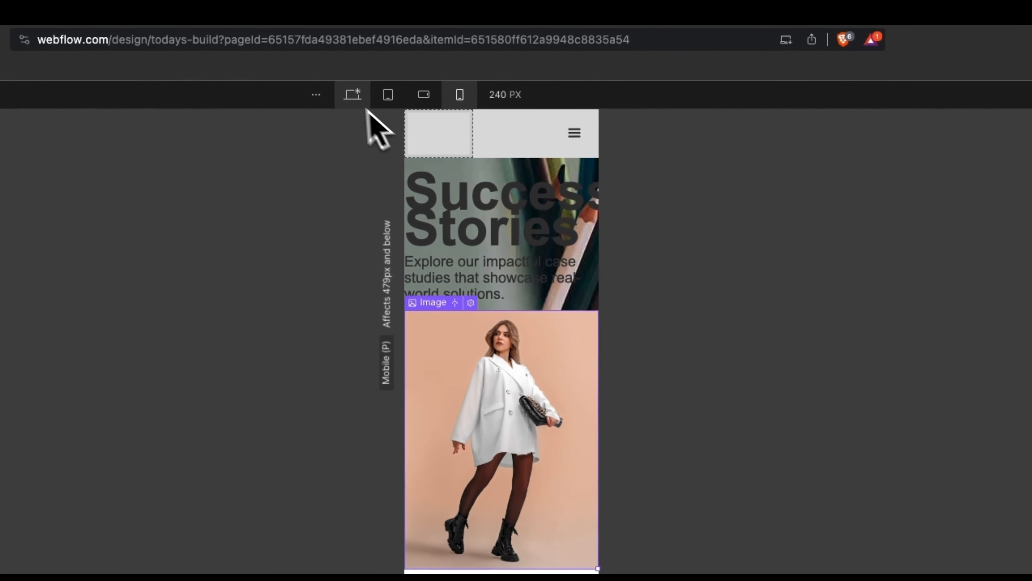
click(469, 57)
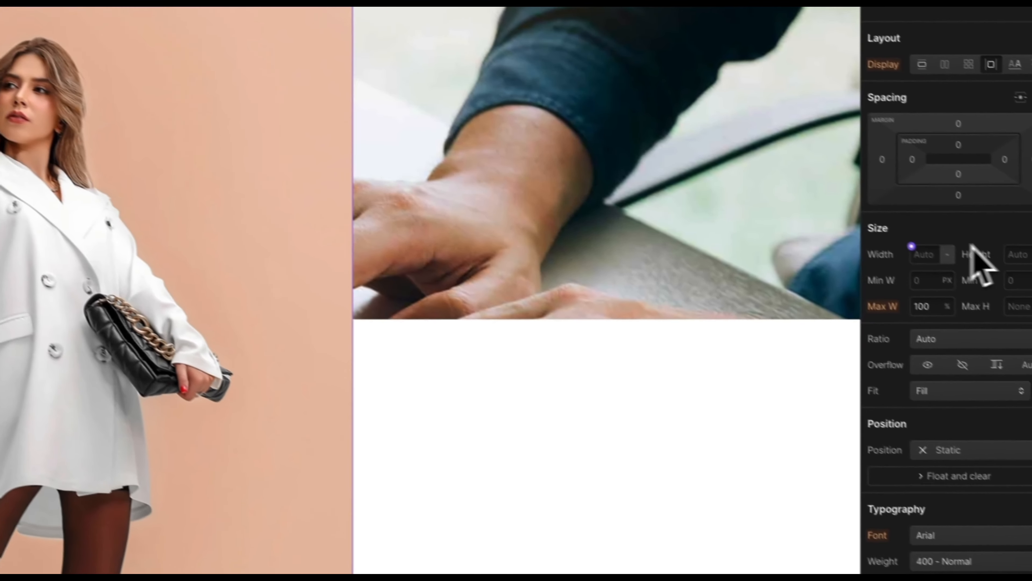
click(906, 240)
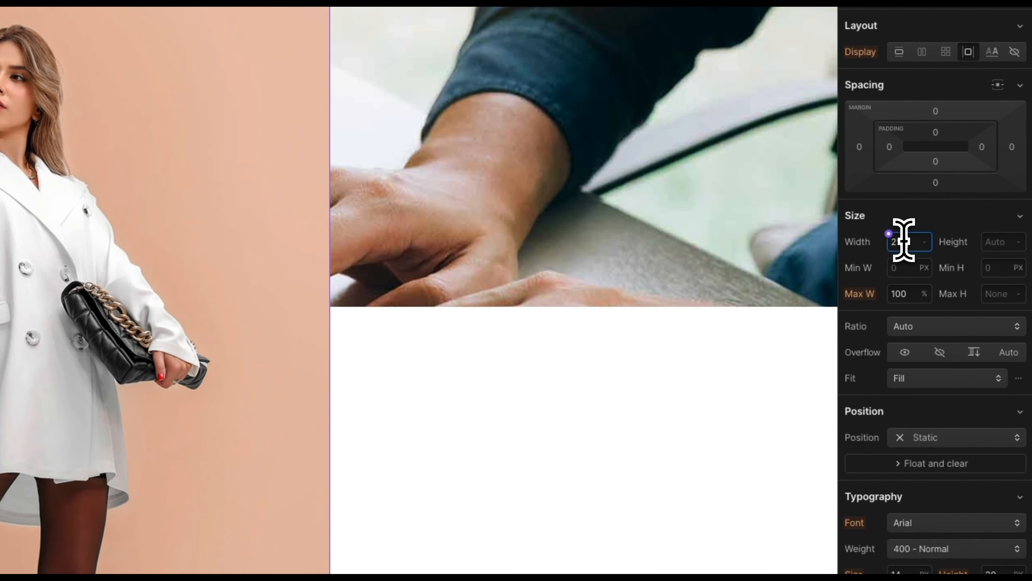
key(Return)
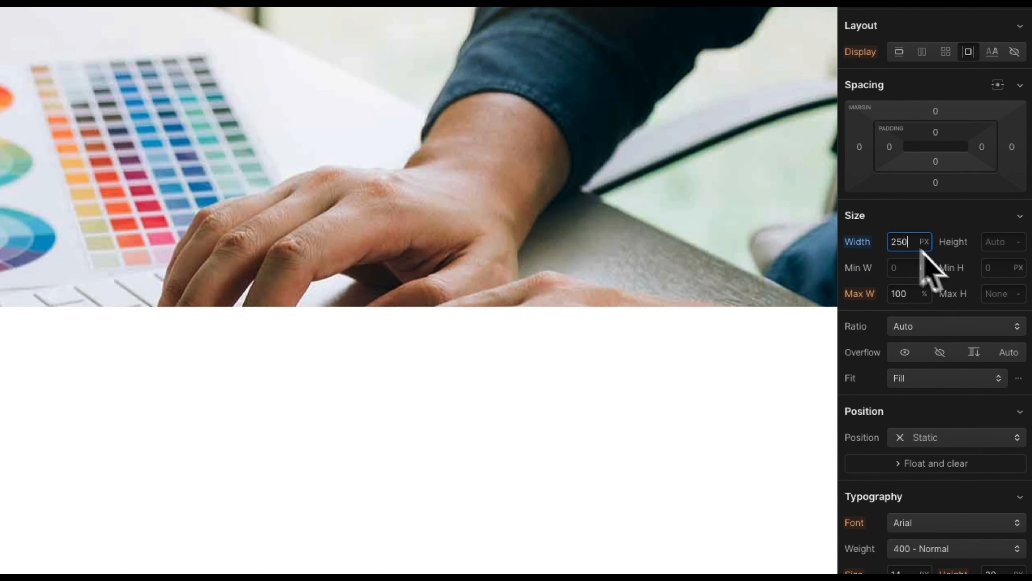
click(1004, 247)
text(230)
key(BackSpace)
key(BackSpace)
text(50)
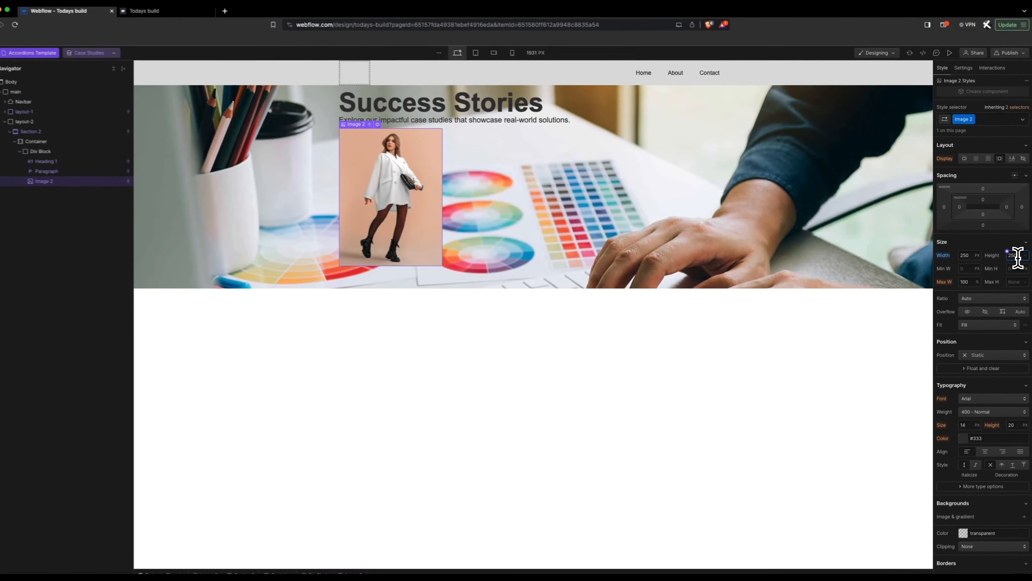
key(Return)
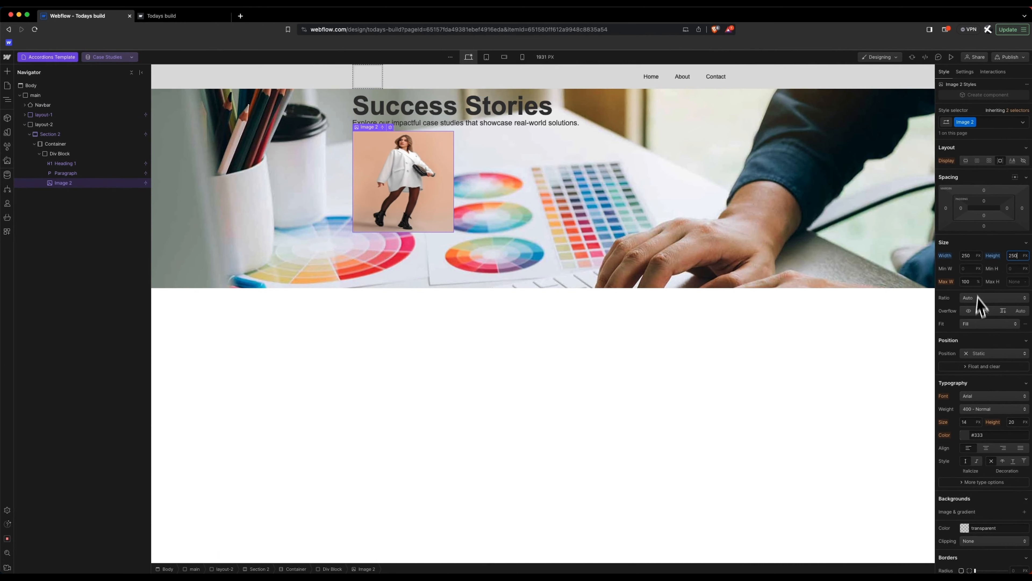
Step: Set the image fit to Cover, briefly checking the focal position options
click(987, 324)
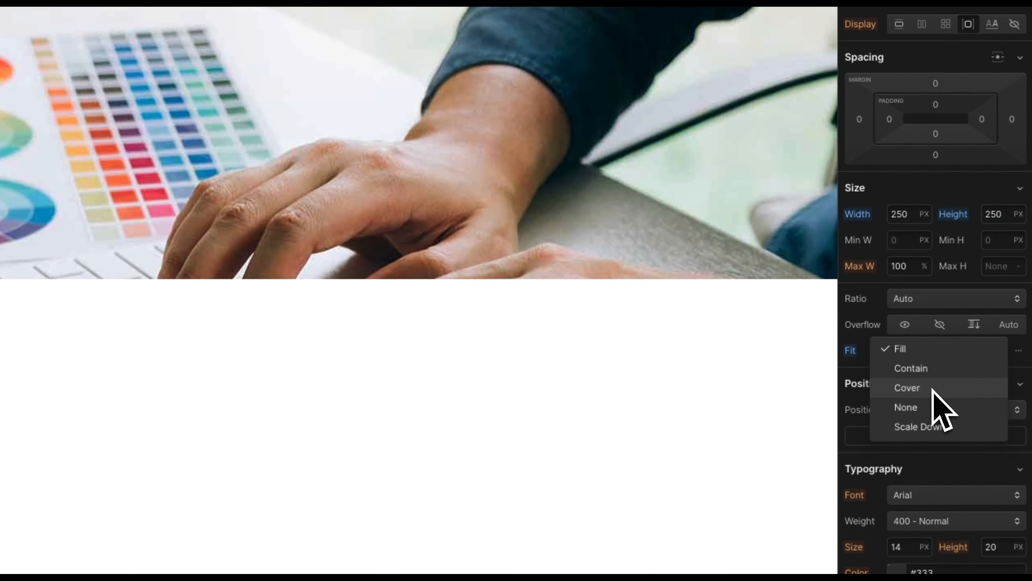
click(933, 389)
click(1018, 350)
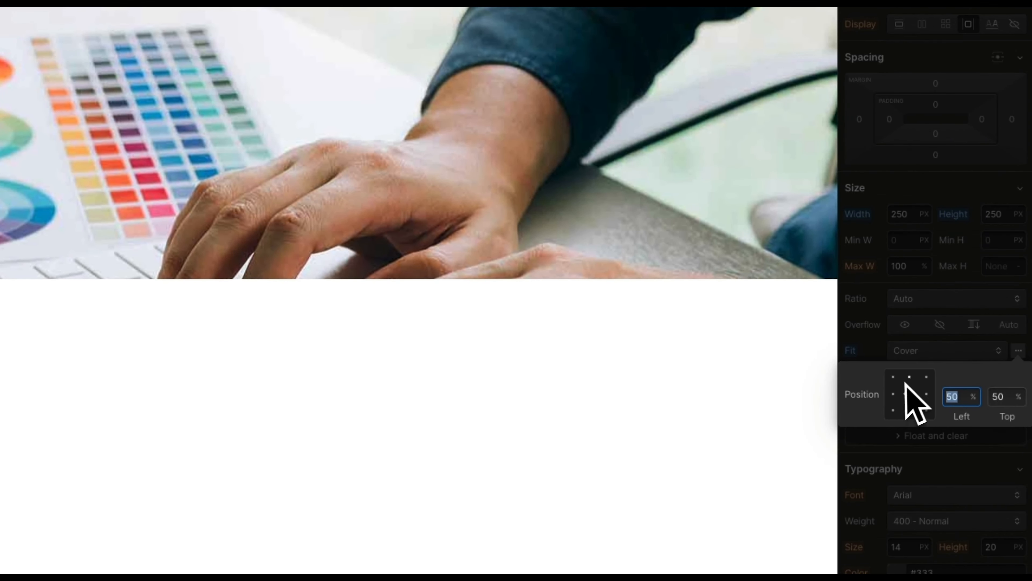
click(890, 338)
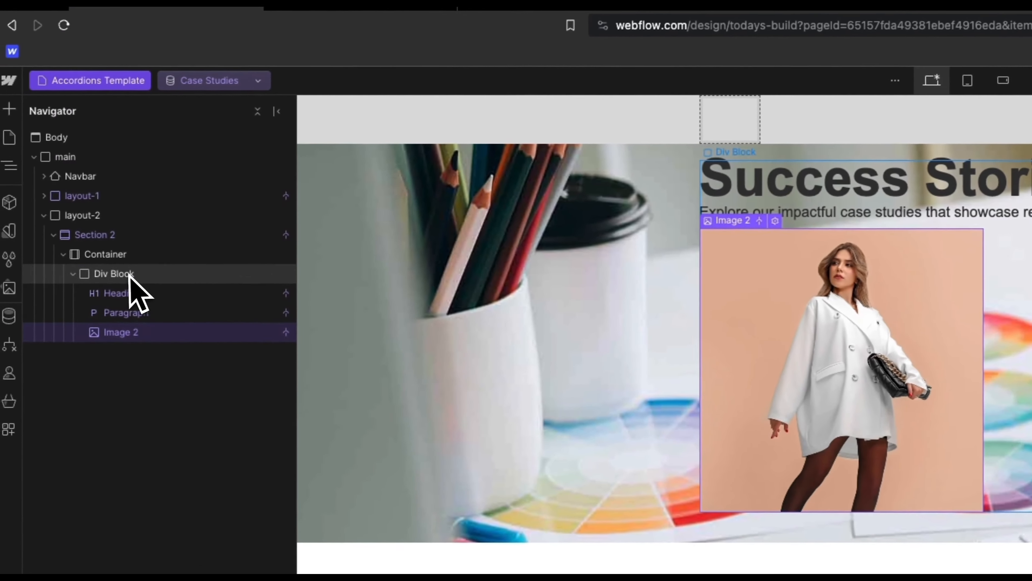
Step: Make Div Block 2 a vertical flex column with its items aligned centre
click(131, 275)
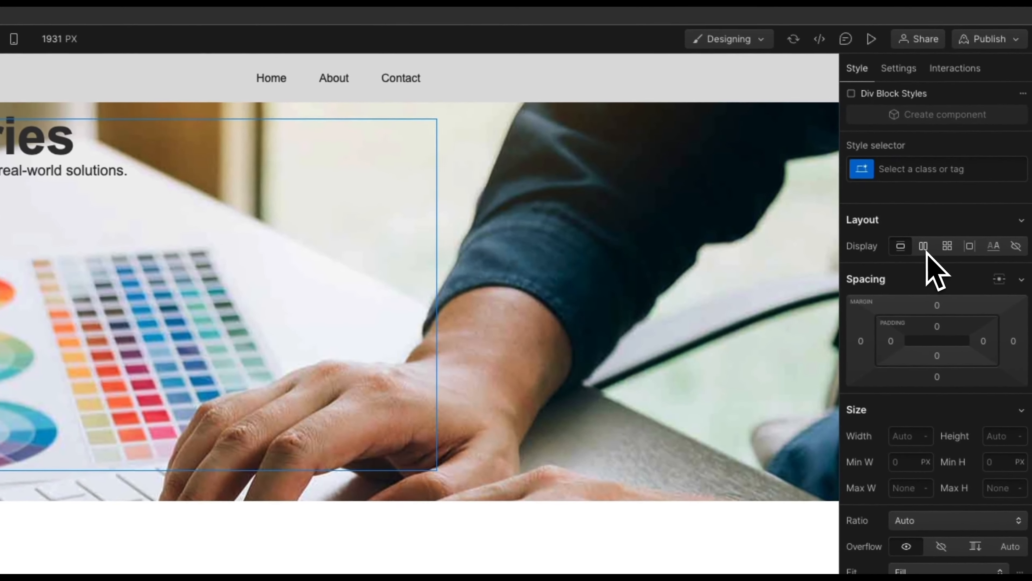
click(923, 245)
click(931, 304)
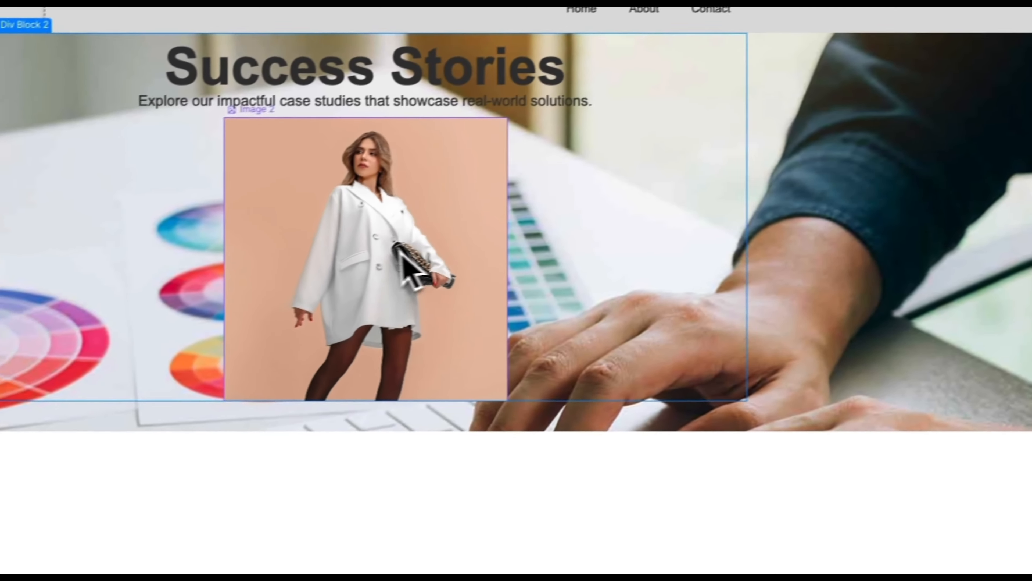
Step: Give Div Block 2 a 151 px top margin, checking the heading and image
click(77, 329)
click(358, 76)
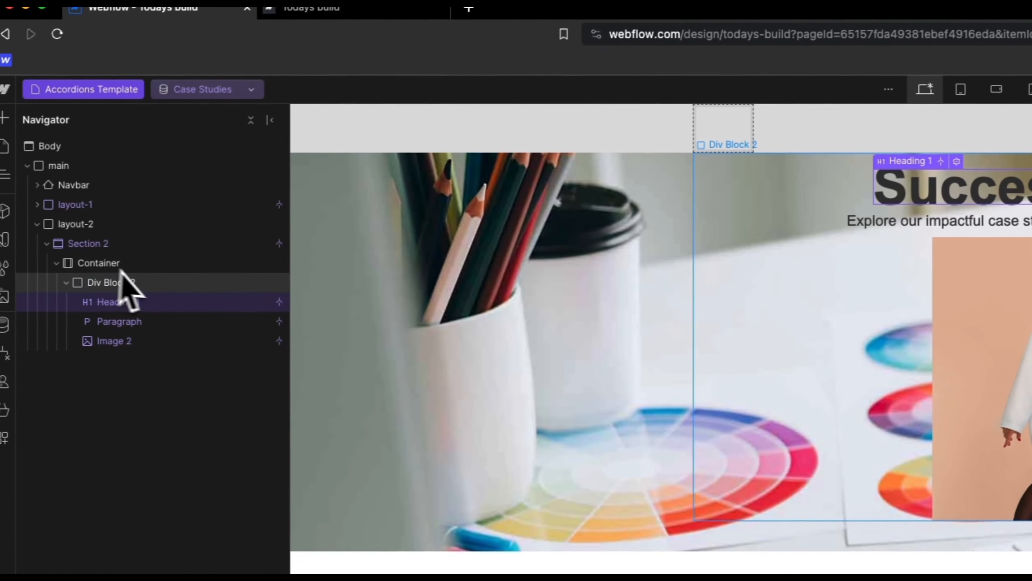
click(122, 280)
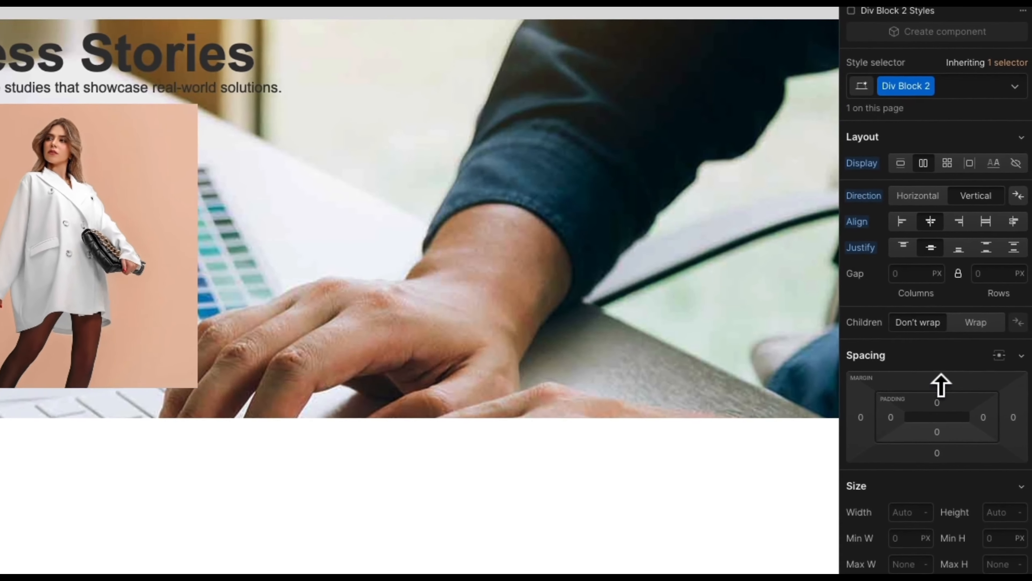
drag(939, 384, 924, 233)
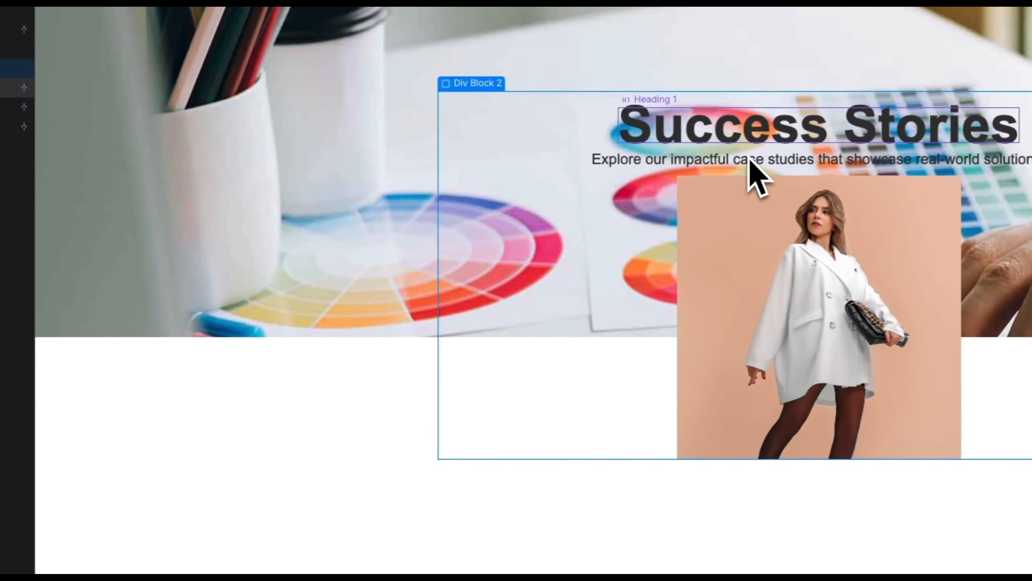
click(251, 175)
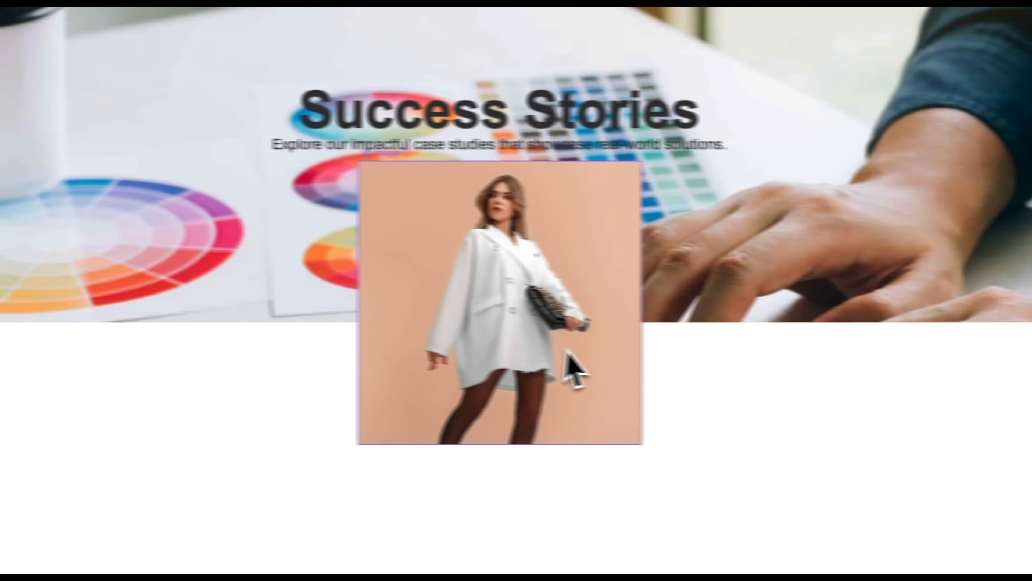
click(902, 382)
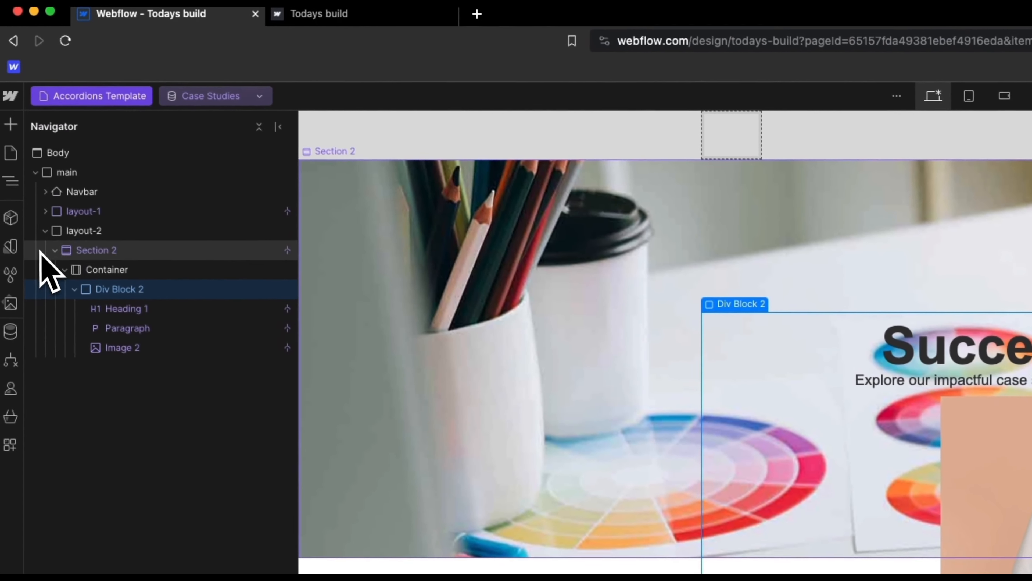
Step: Preview the Advanced Features and Introduction to Accordion items and open layout-1's settings
click(49, 234)
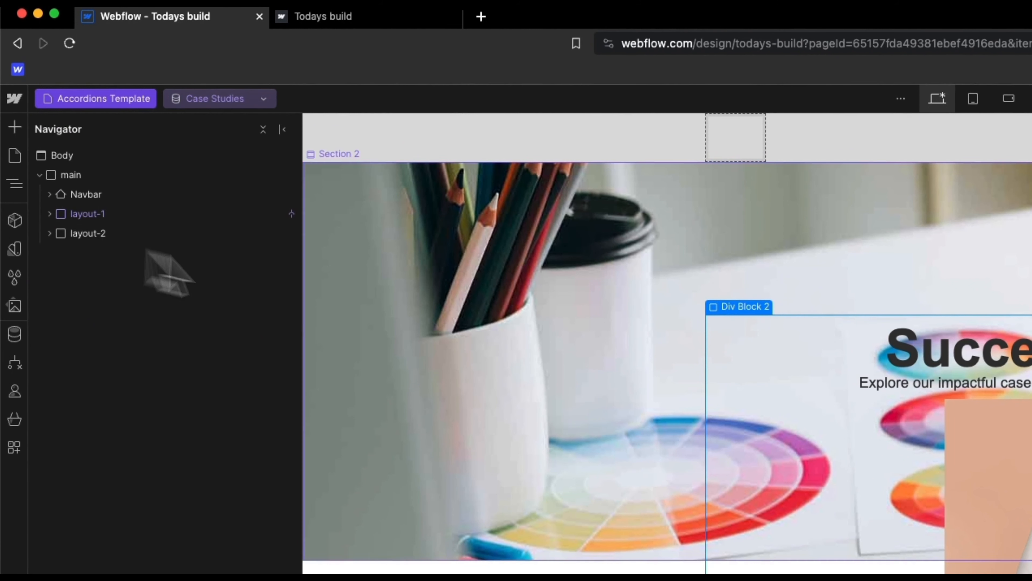
click(228, 99)
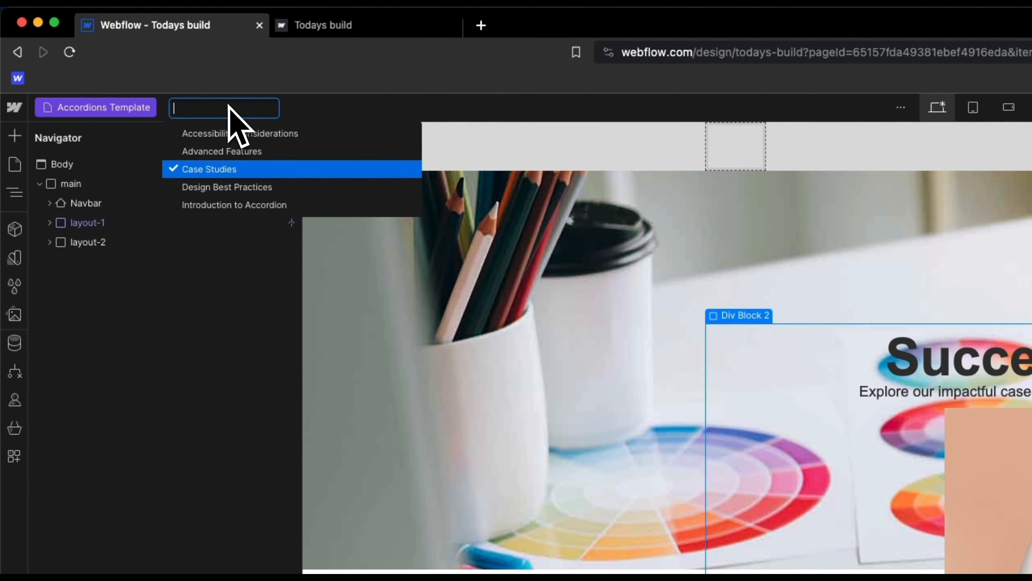
click(251, 154)
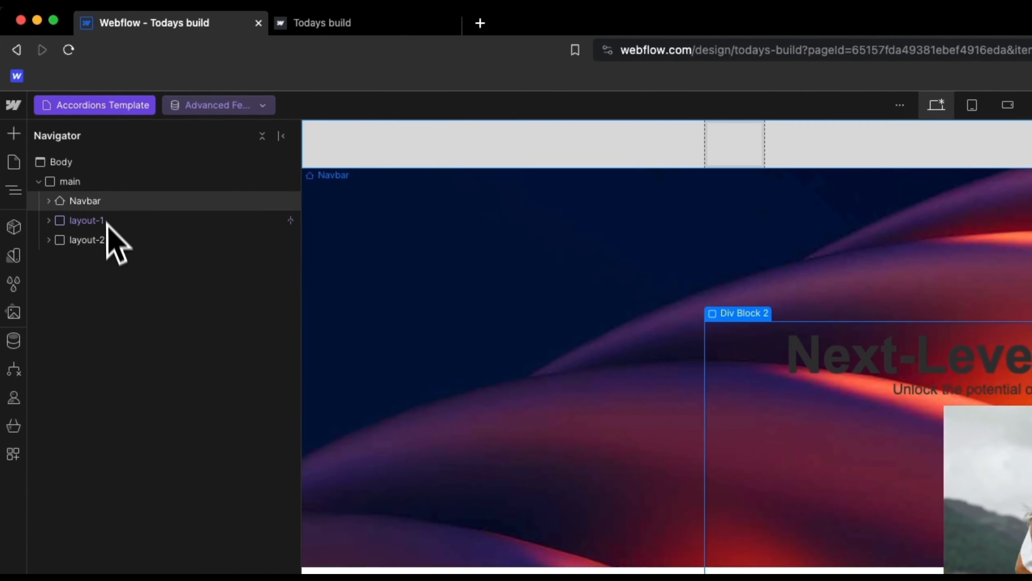
click(201, 113)
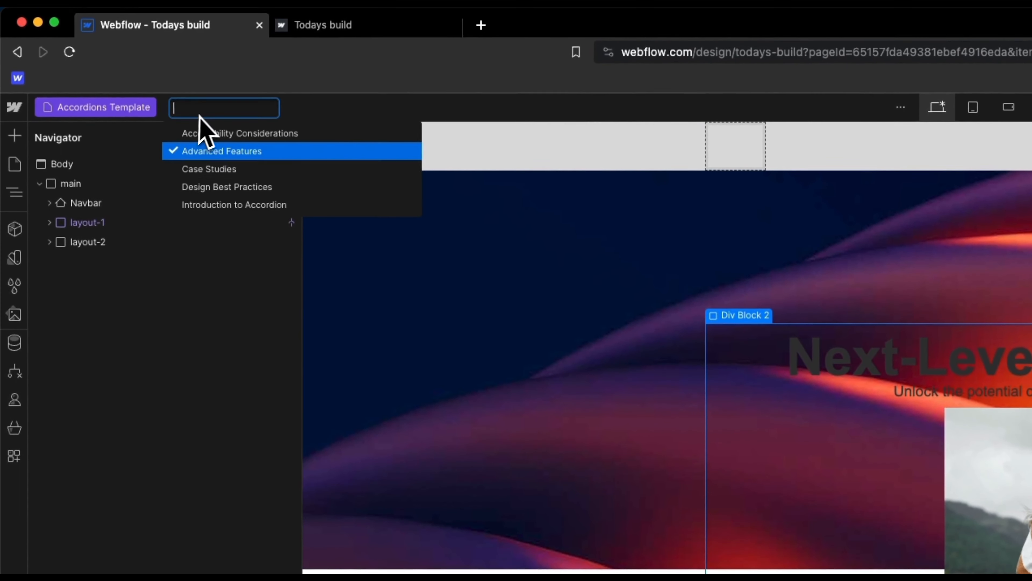
click(227, 206)
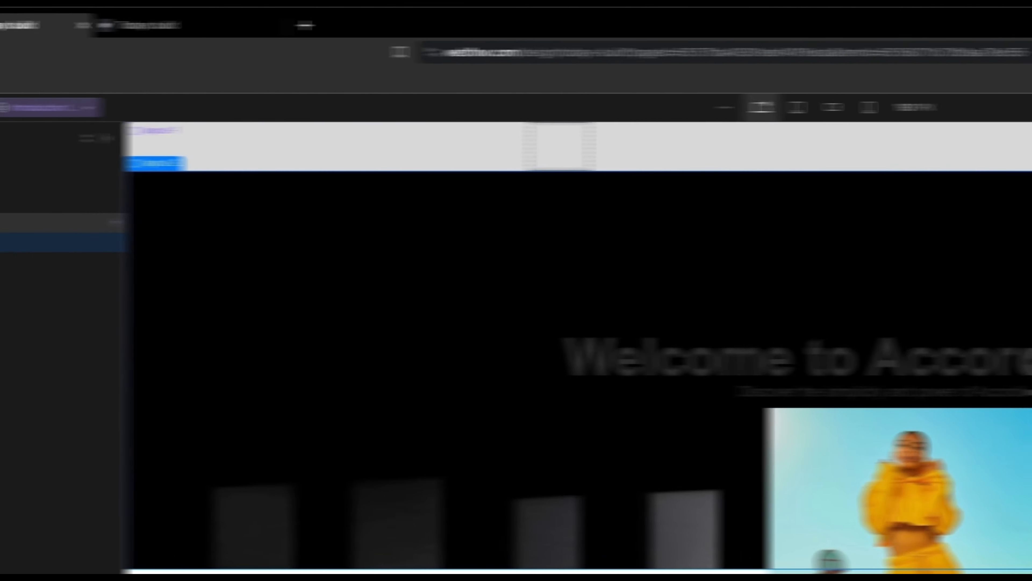
click(114, 223)
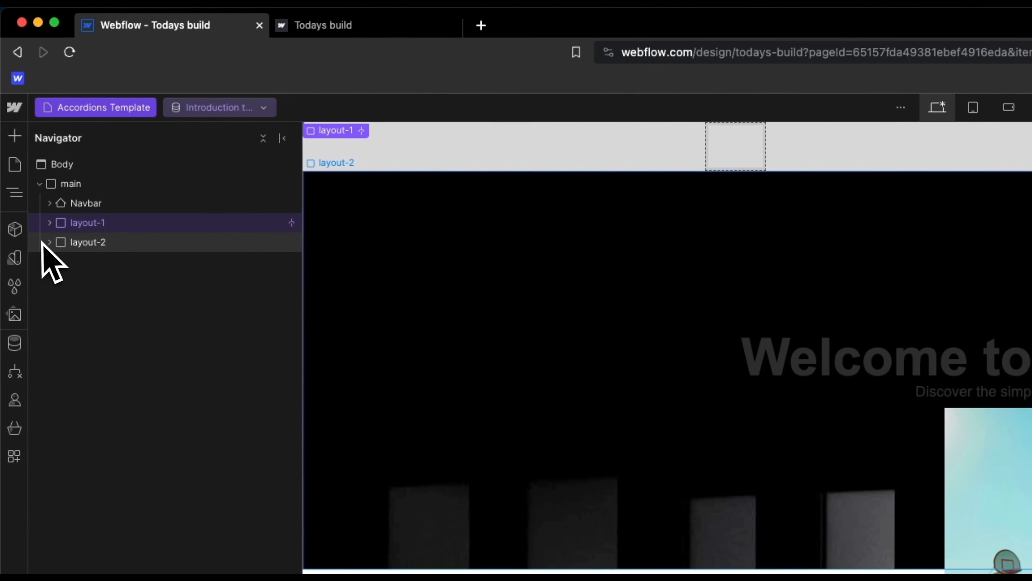
click(83, 244)
click(98, 223)
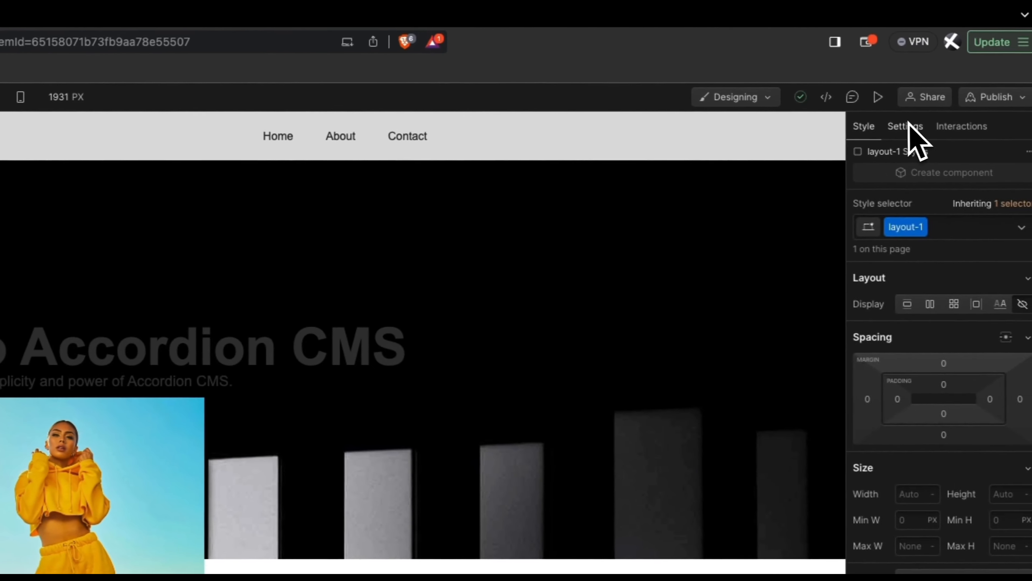
click(912, 125)
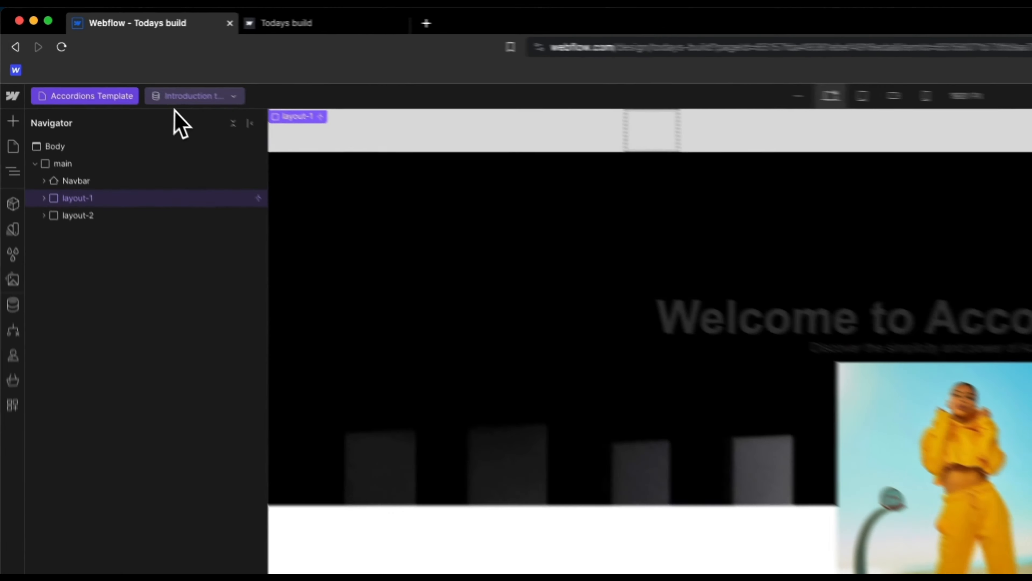
Step: Preview the Case Studies item and select the layout-2 section
click(110, 56)
click(238, 170)
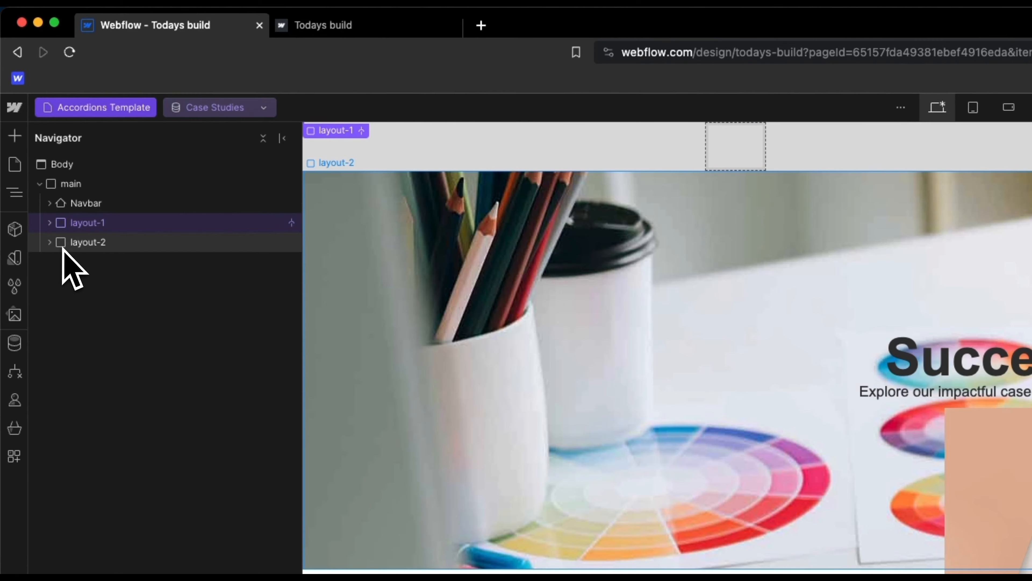
click(82, 243)
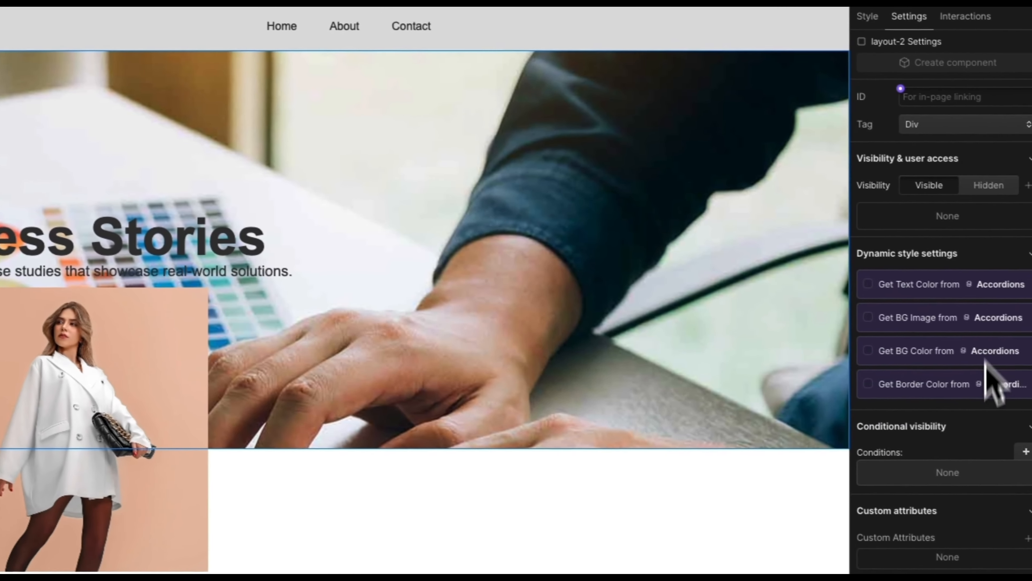
Step: Add a Layout equals Case Studies visibility condition to layout-2, then preview Advanced Features
click(1026, 451)
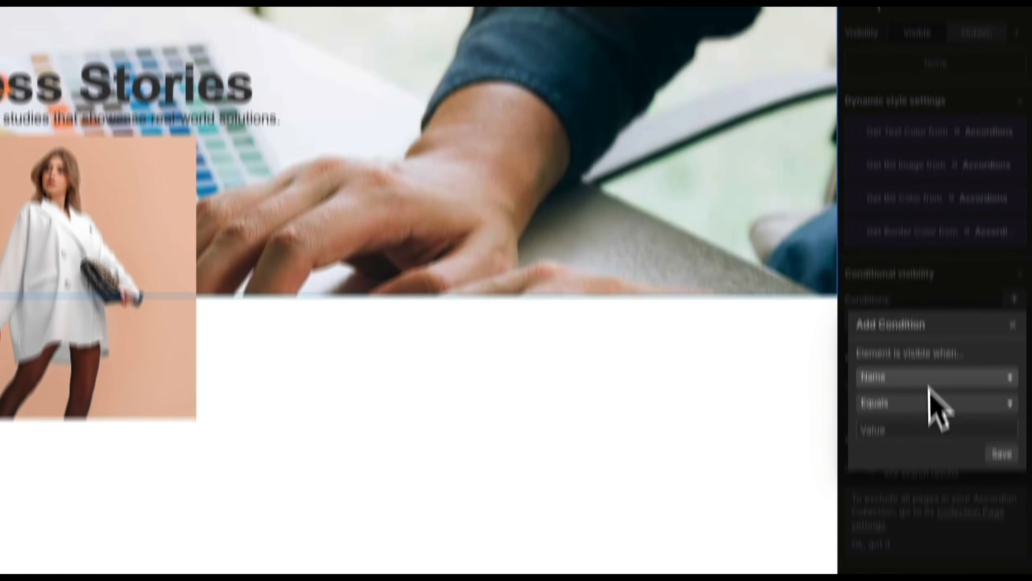
click(935, 380)
scroll(934, 376, down, 1)
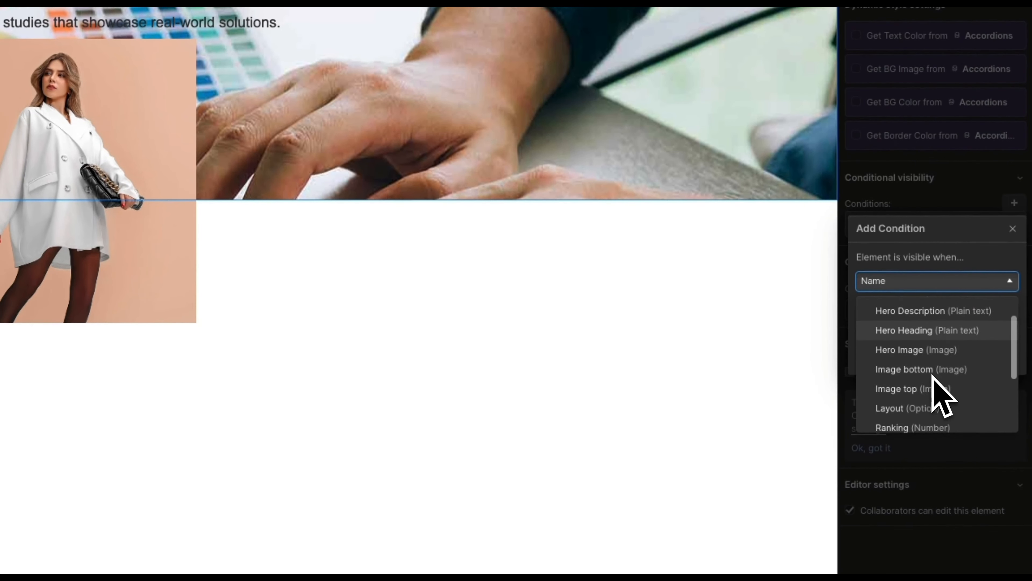
click(932, 366)
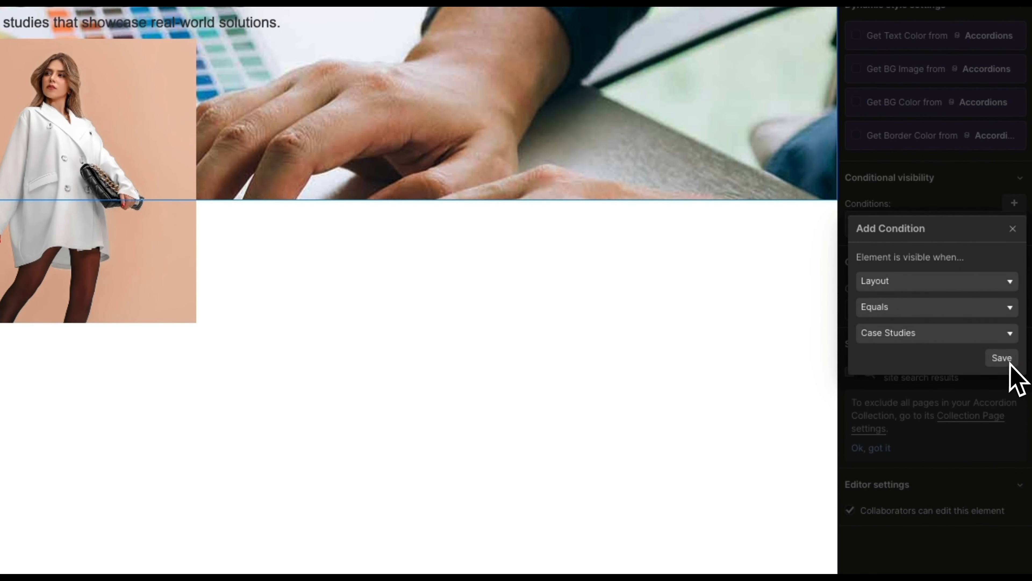
click(1001, 358)
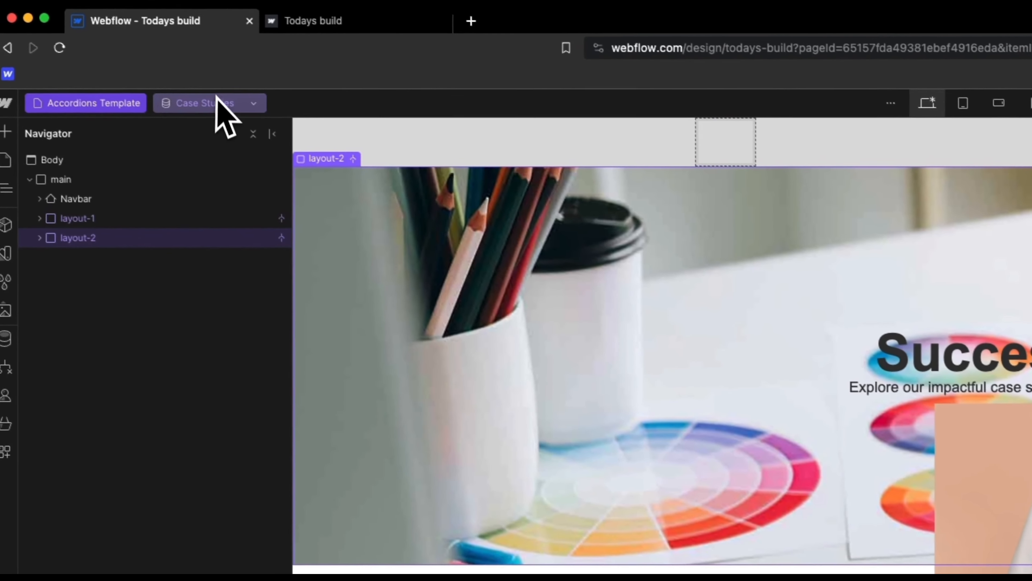
click(218, 100)
click(228, 151)
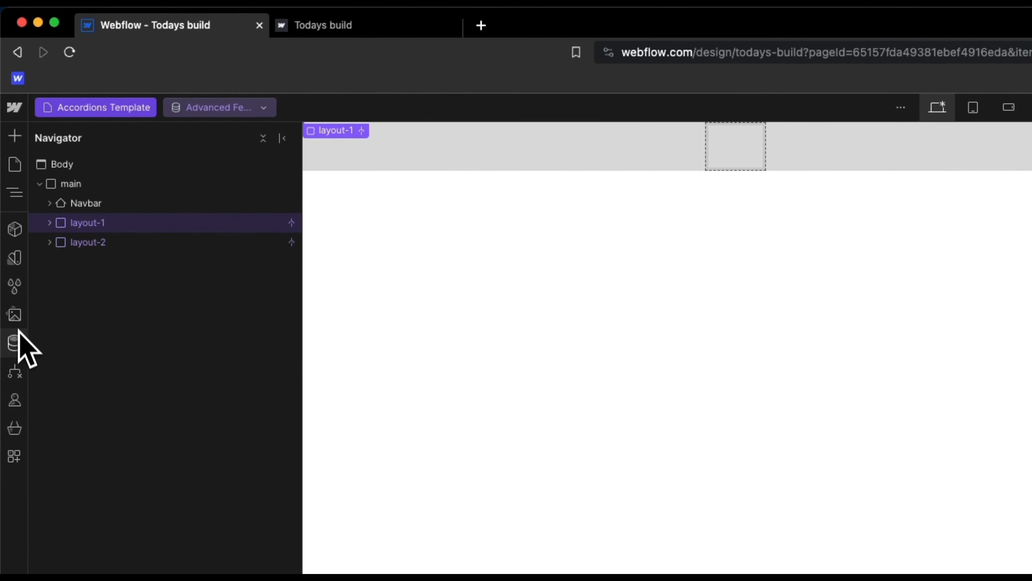
Step: In the Accordions collection, set the Advanced Features item's Layout to Standard and save it
click(15, 343)
click(161, 176)
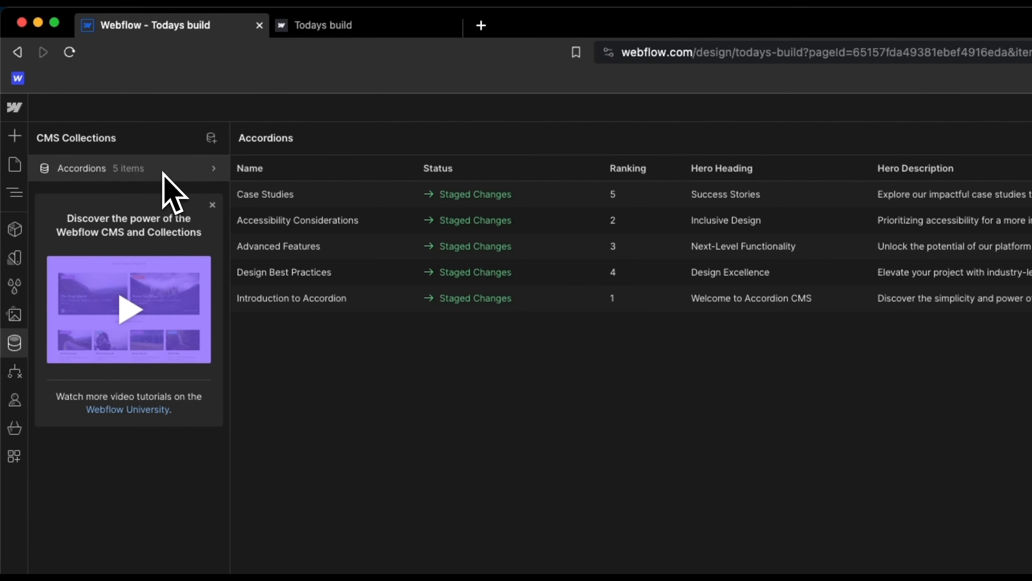
click(480, 140)
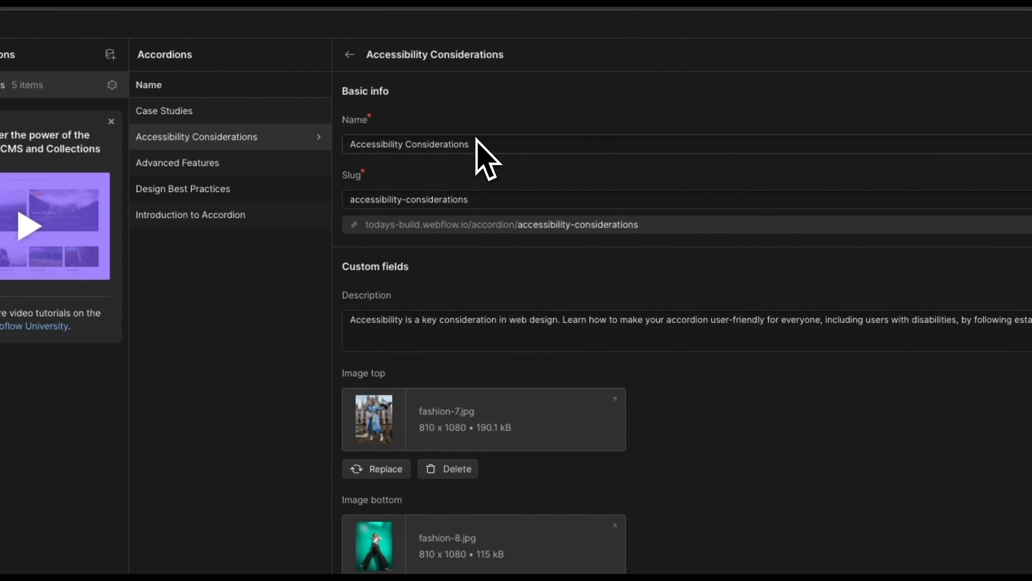
scroll(691, 407, down, 10)
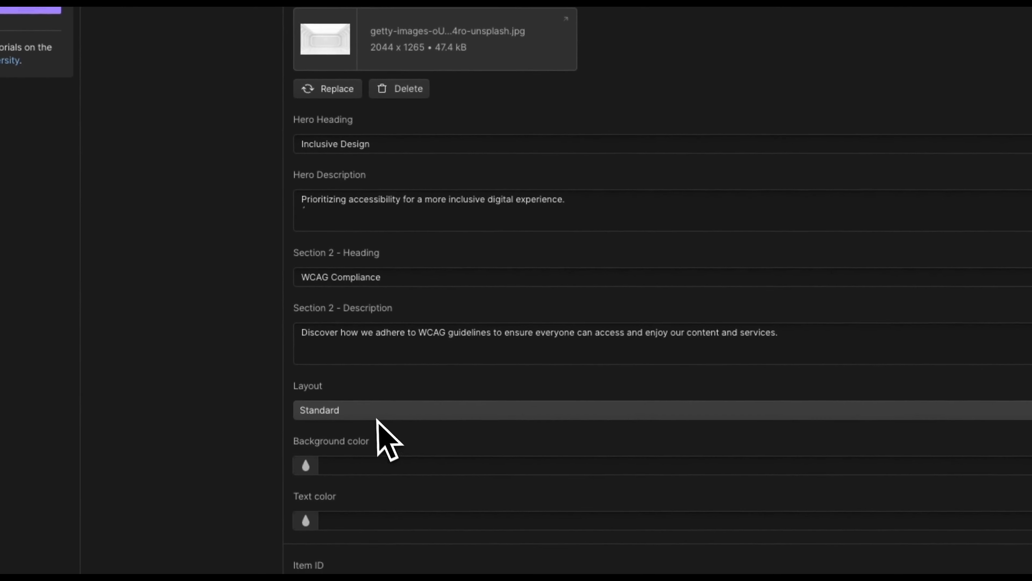
click(325, 54)
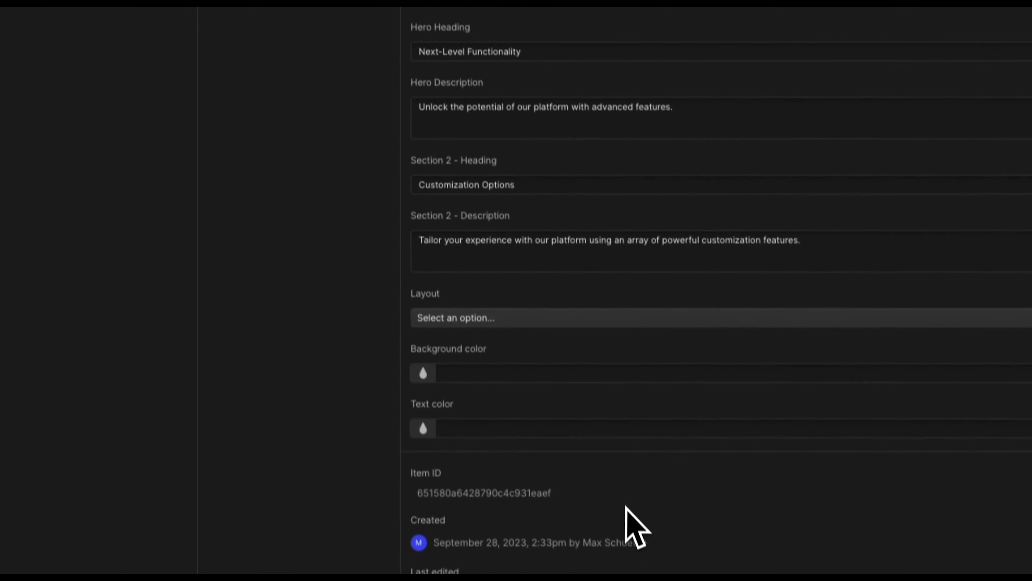
click(491, 303)
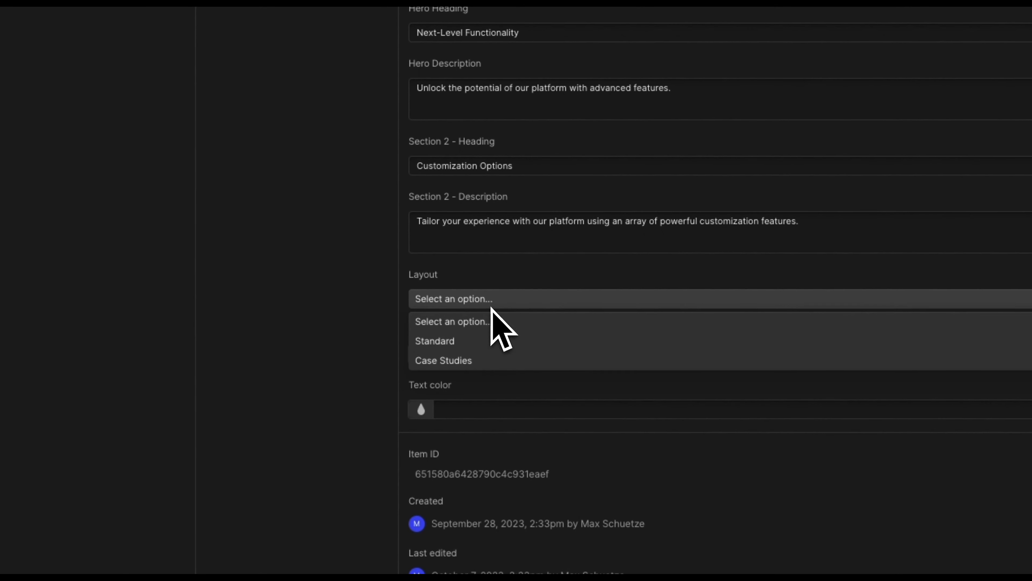
click(483, 343)
click(341, 179)
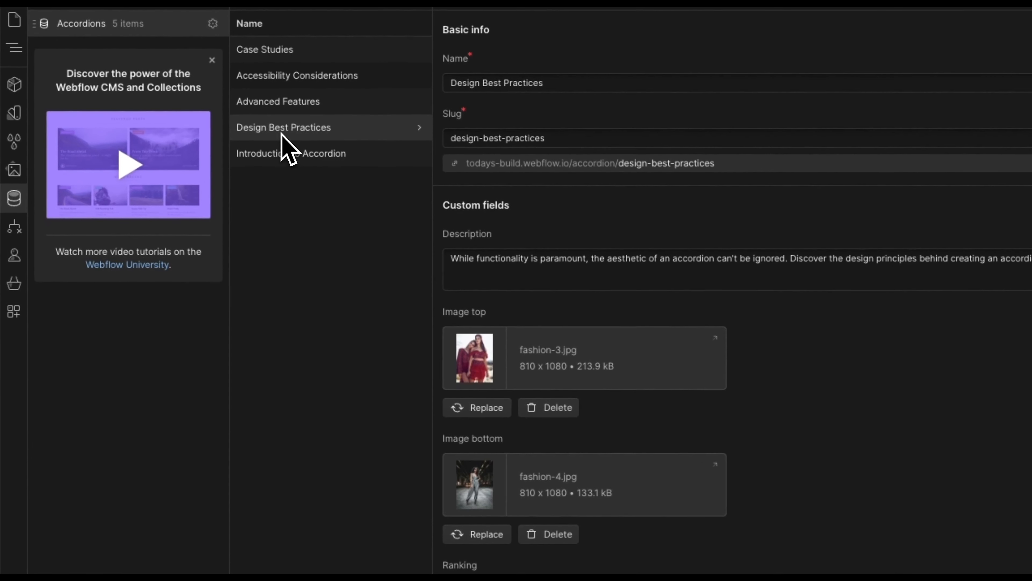
click(233, 123)
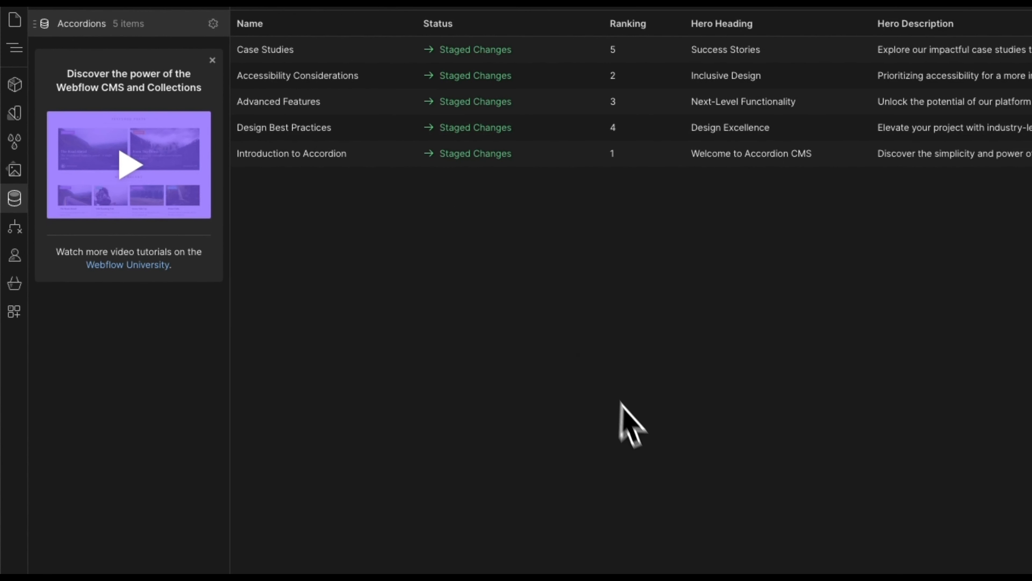
Step: Set the Design Best Practices item's Layout to Standard and save the item
click(547, 129)
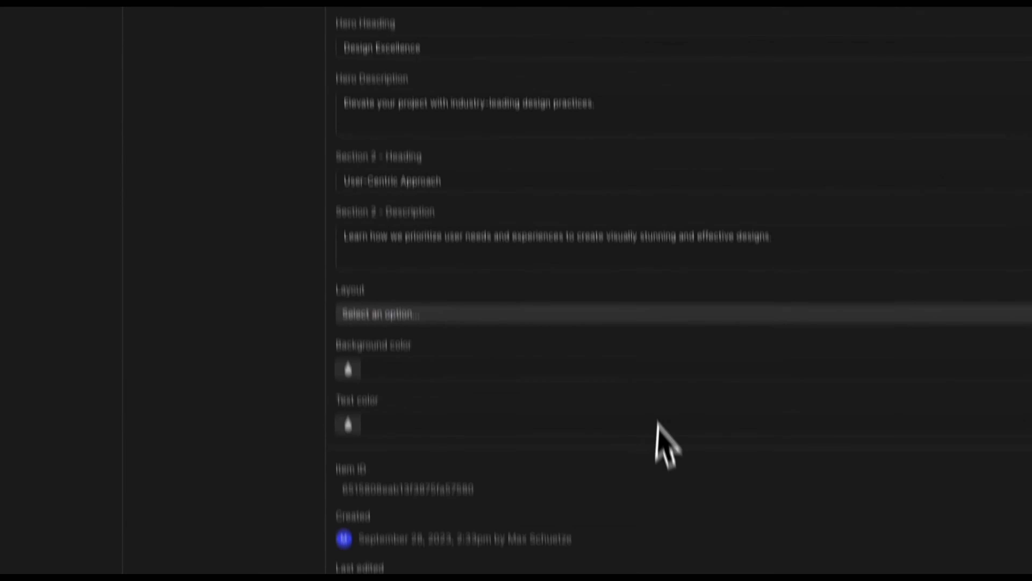
click(425, 330)
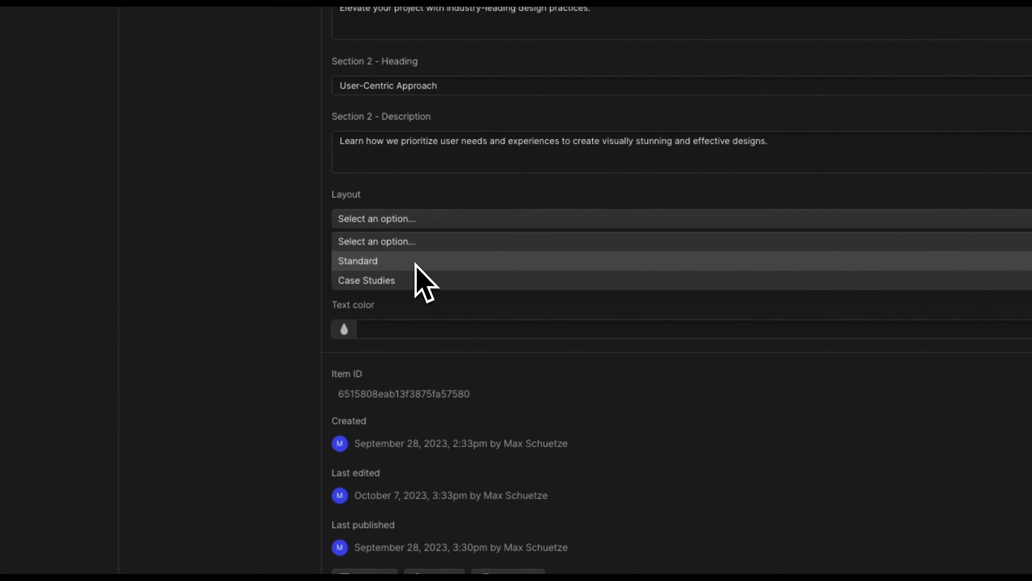
click(416, 262)
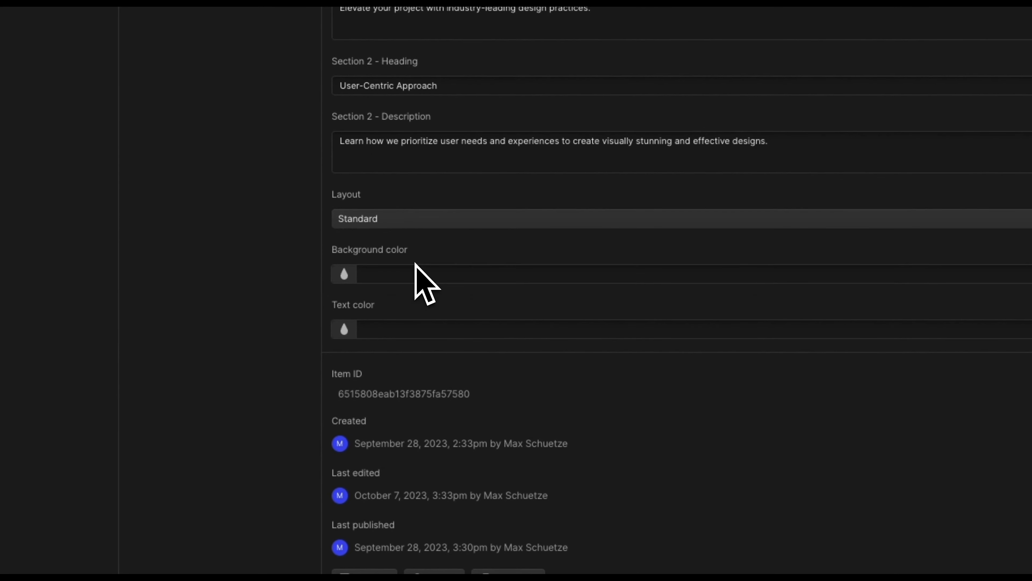
click(339, 167)
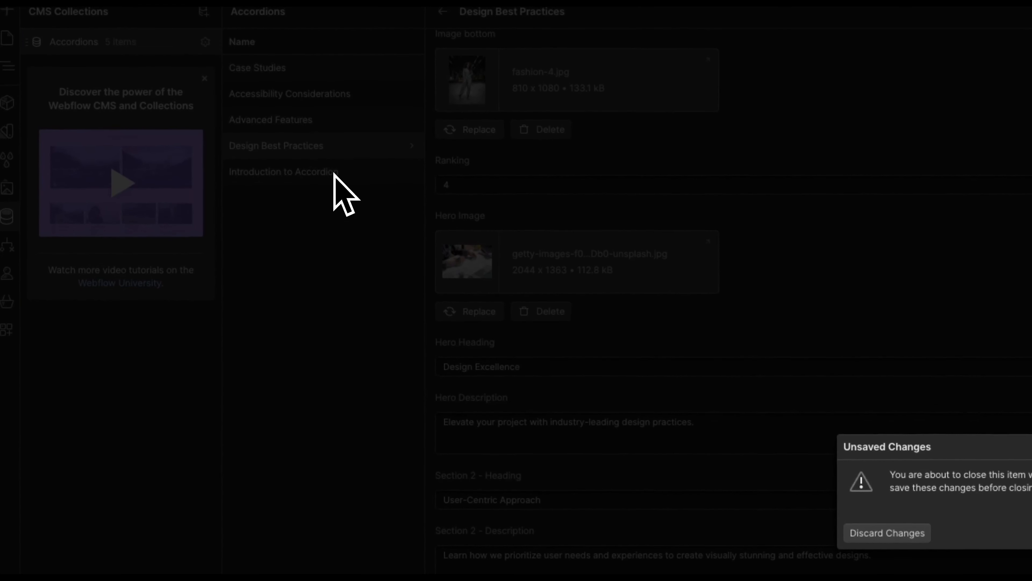
click(714, 226)
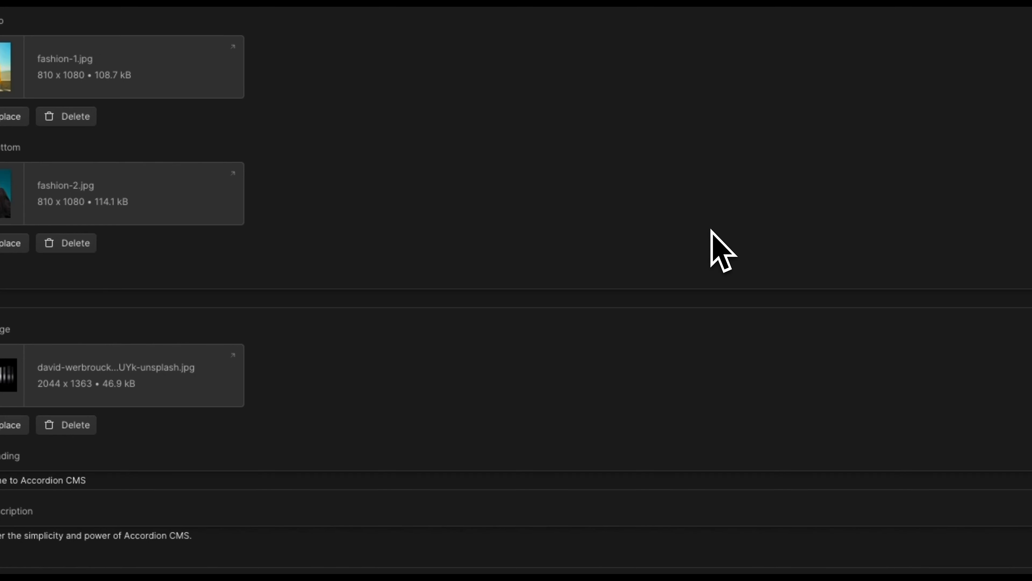
scroll(417, 399, down, 7)
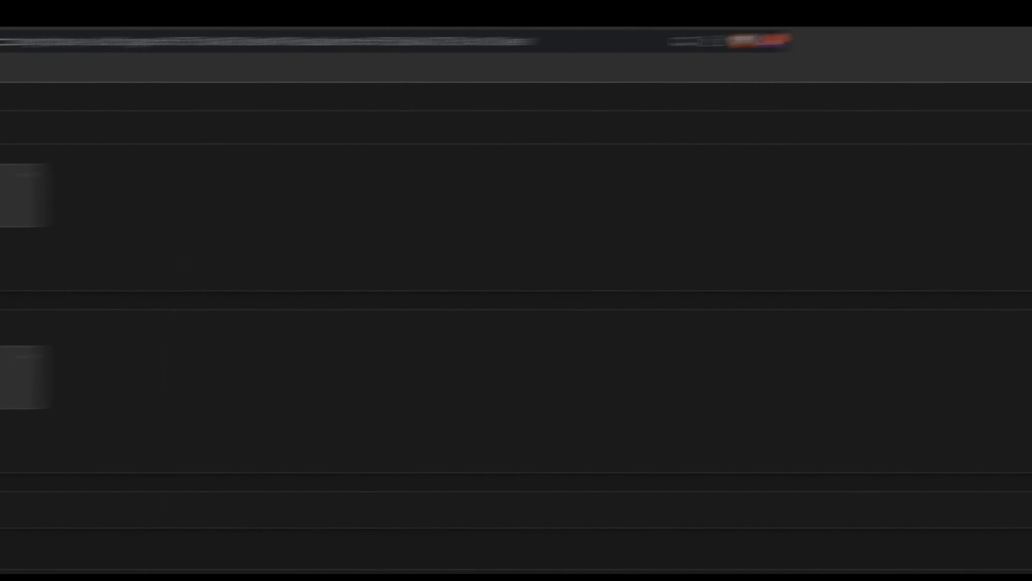
click(1024, 138)
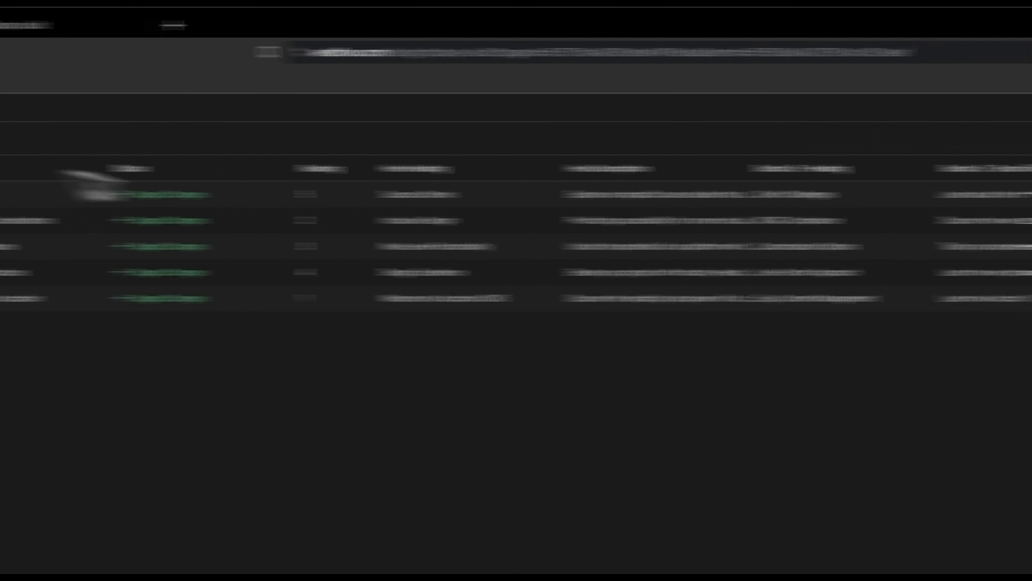
Step: Return from the CMS to the template's Navigator element tree
click(22, 168)
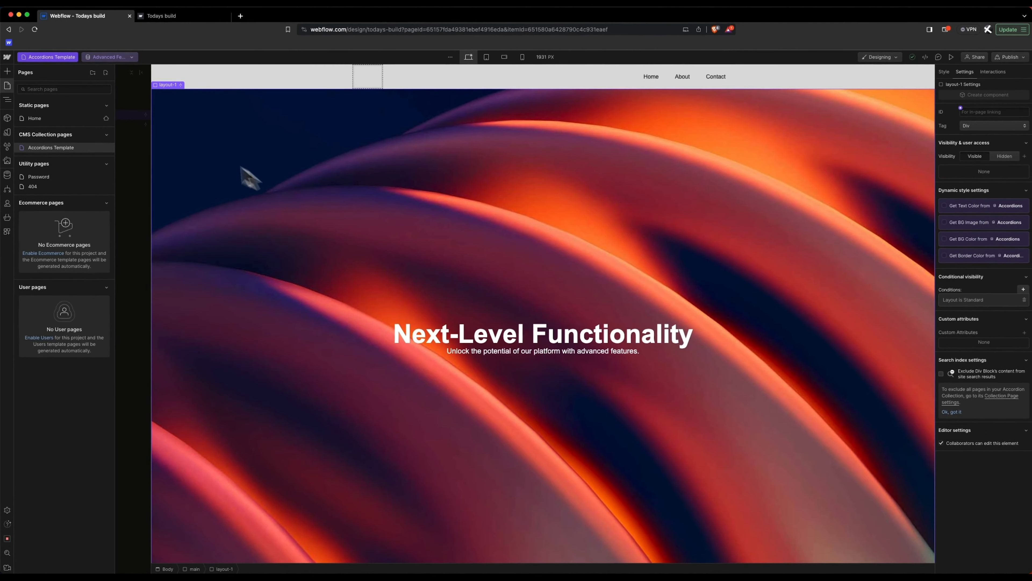
scroll(370, 269, down, 5)
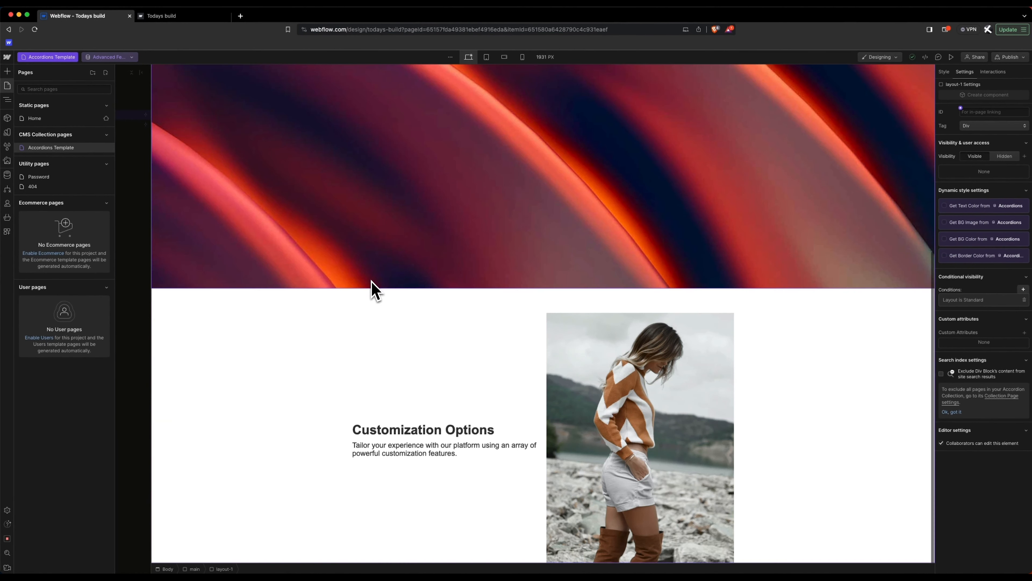
scroll(371, 288, up, 10)
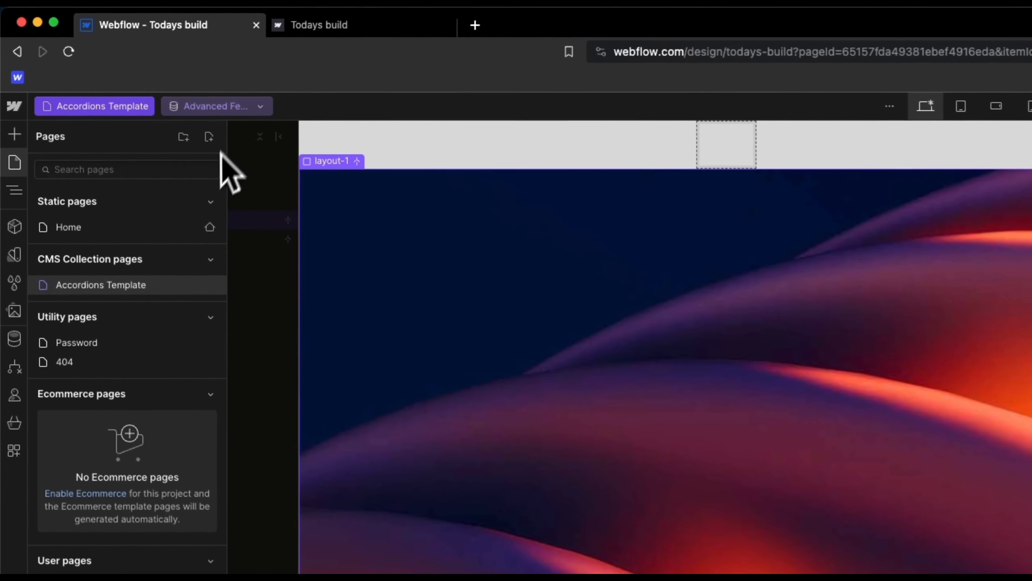
click(18, 167)
Step: Preview Case Studies, then Advanced Features, then Case Studies again to compare the layouts
click(220, 109)
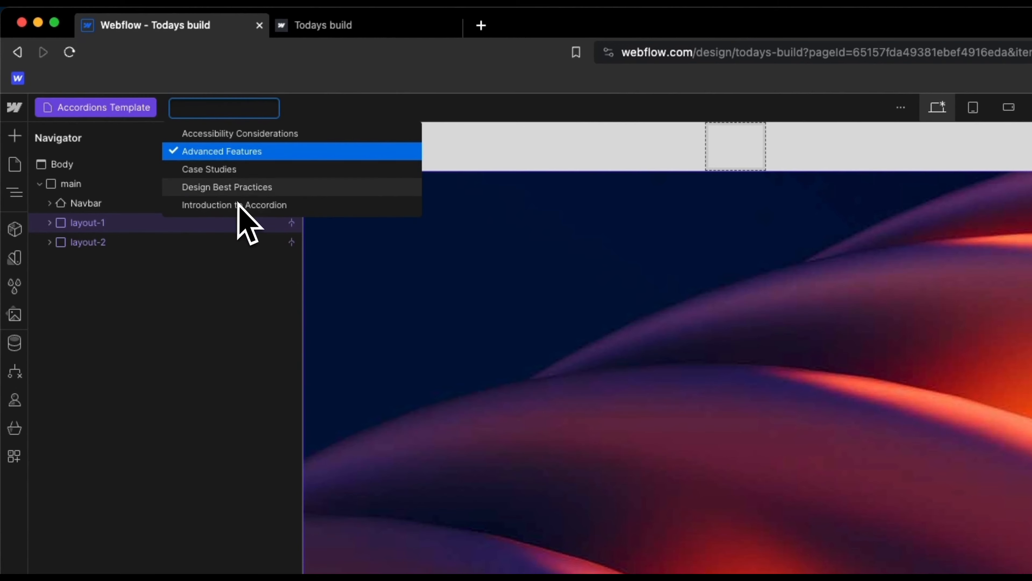
click(244, 169)
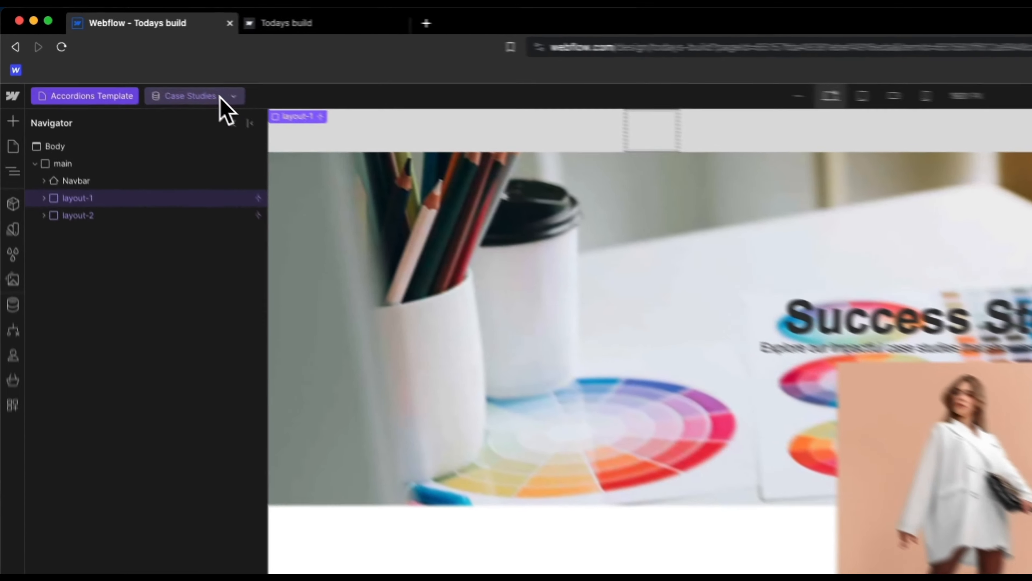
click(130, 57)
click(244, 148)
click(236, 109)
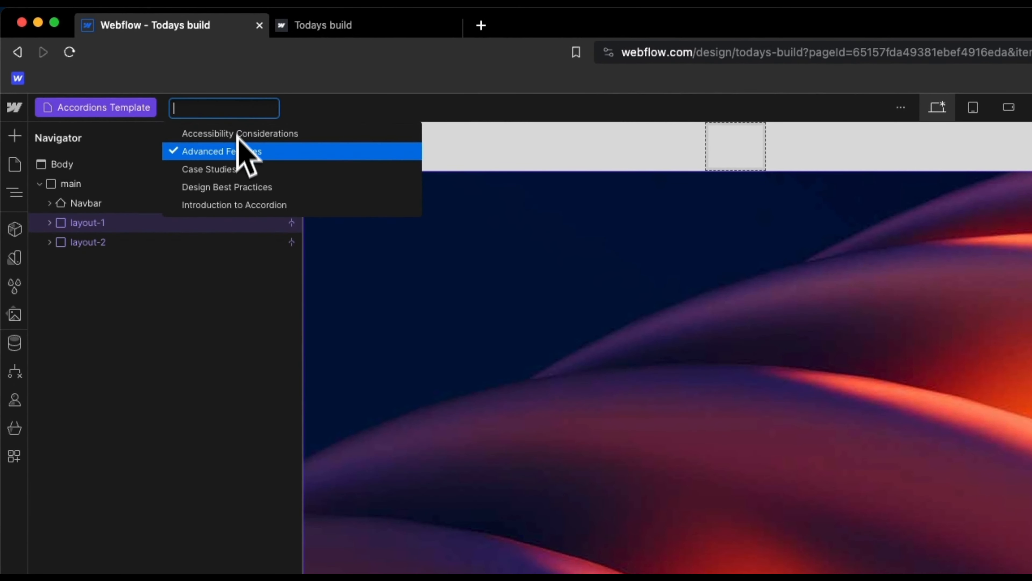
click(239, 169)
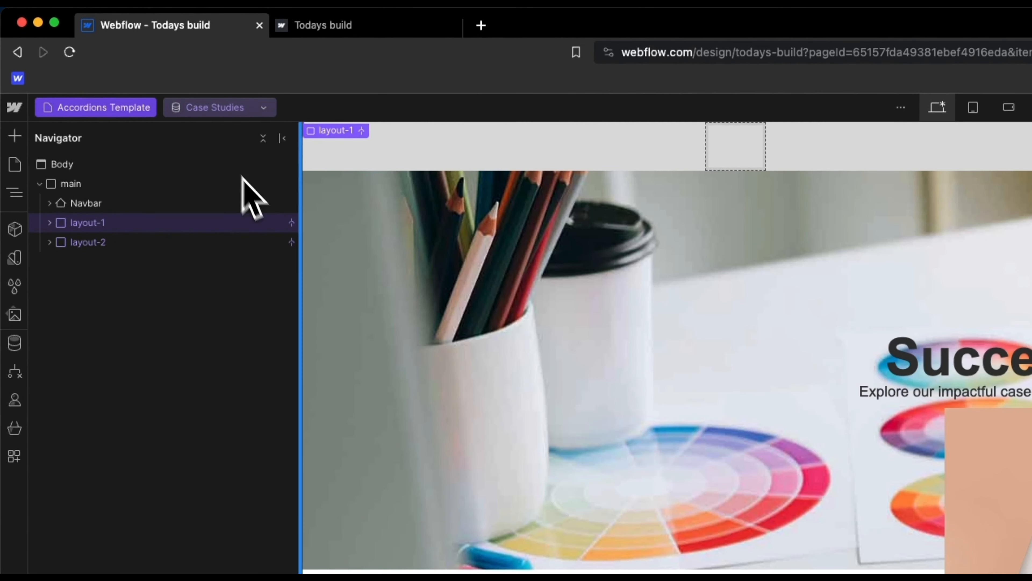